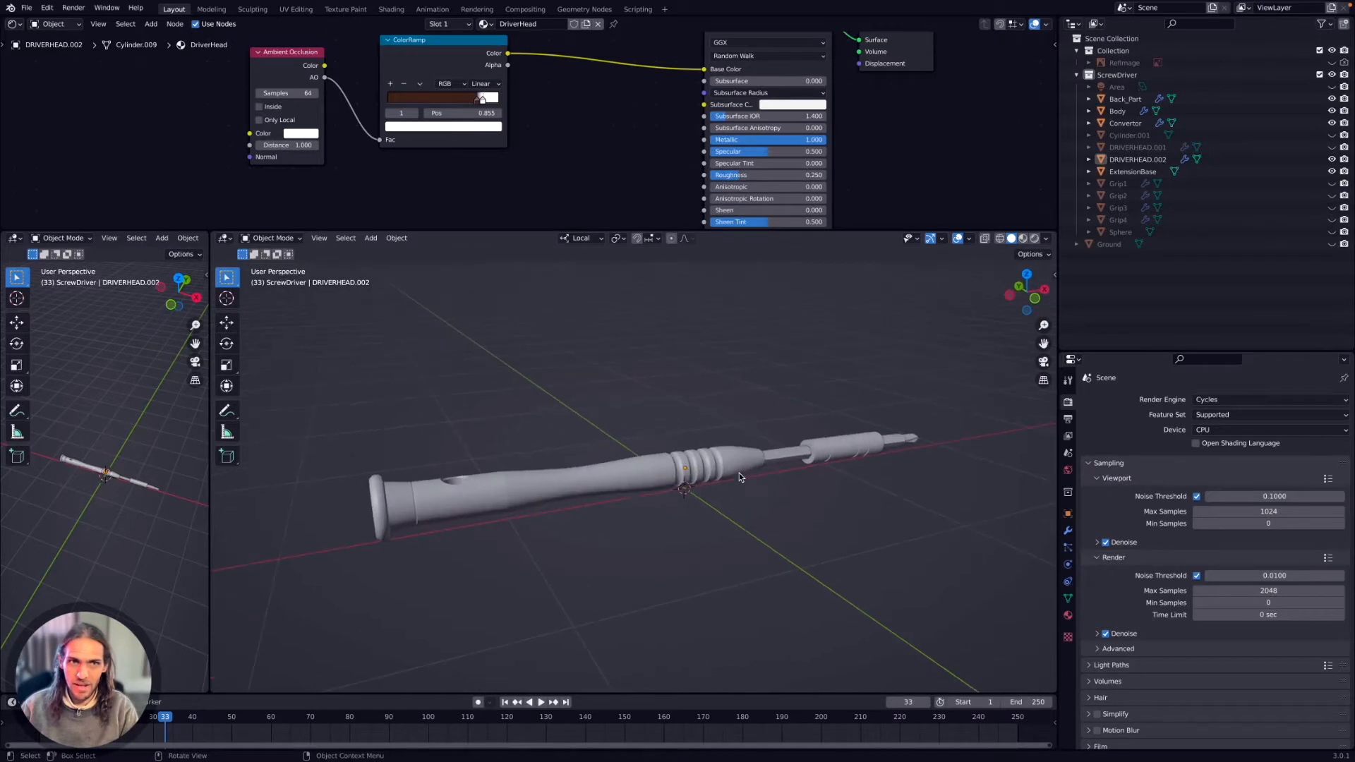
Examine the screwdriver model from different angles in Blender and in Maya.
scroll(739, 472, left, 7)
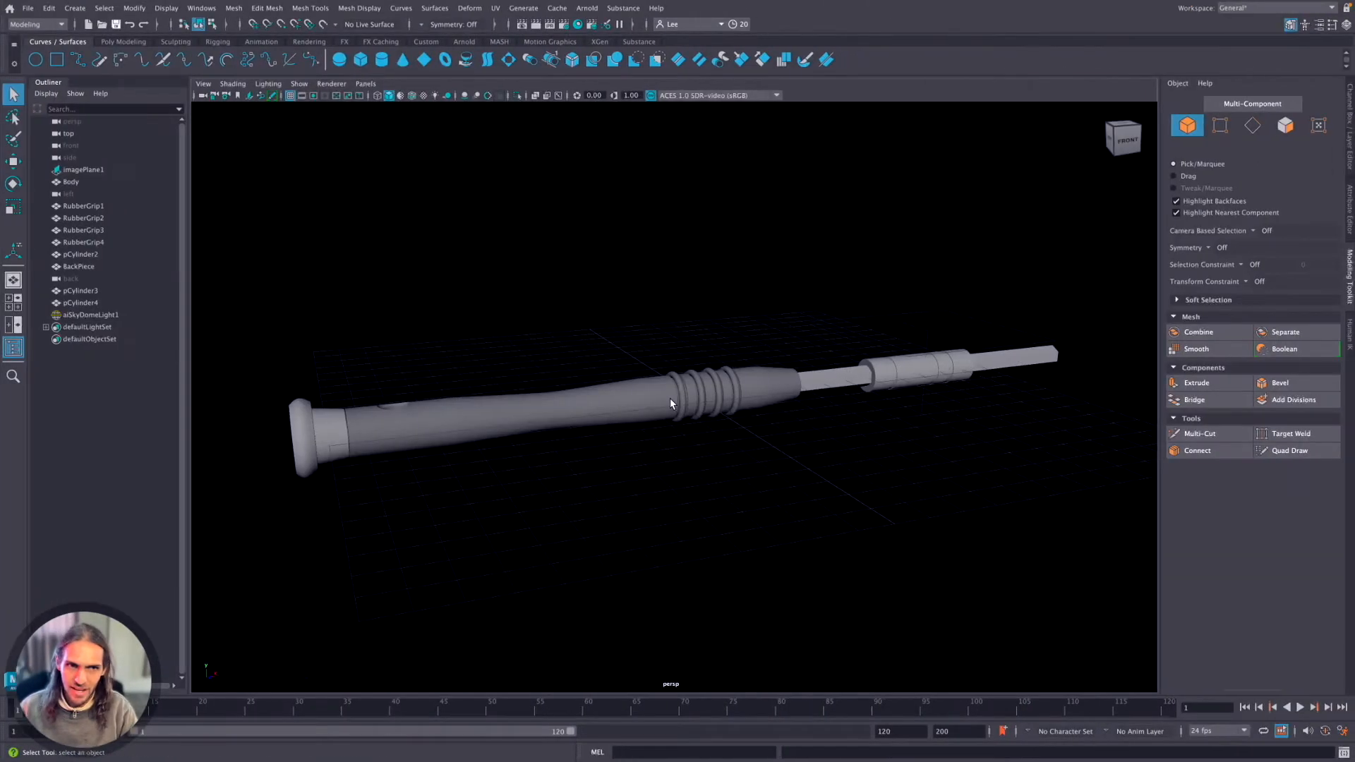
scroll(671, 404, up, 2)
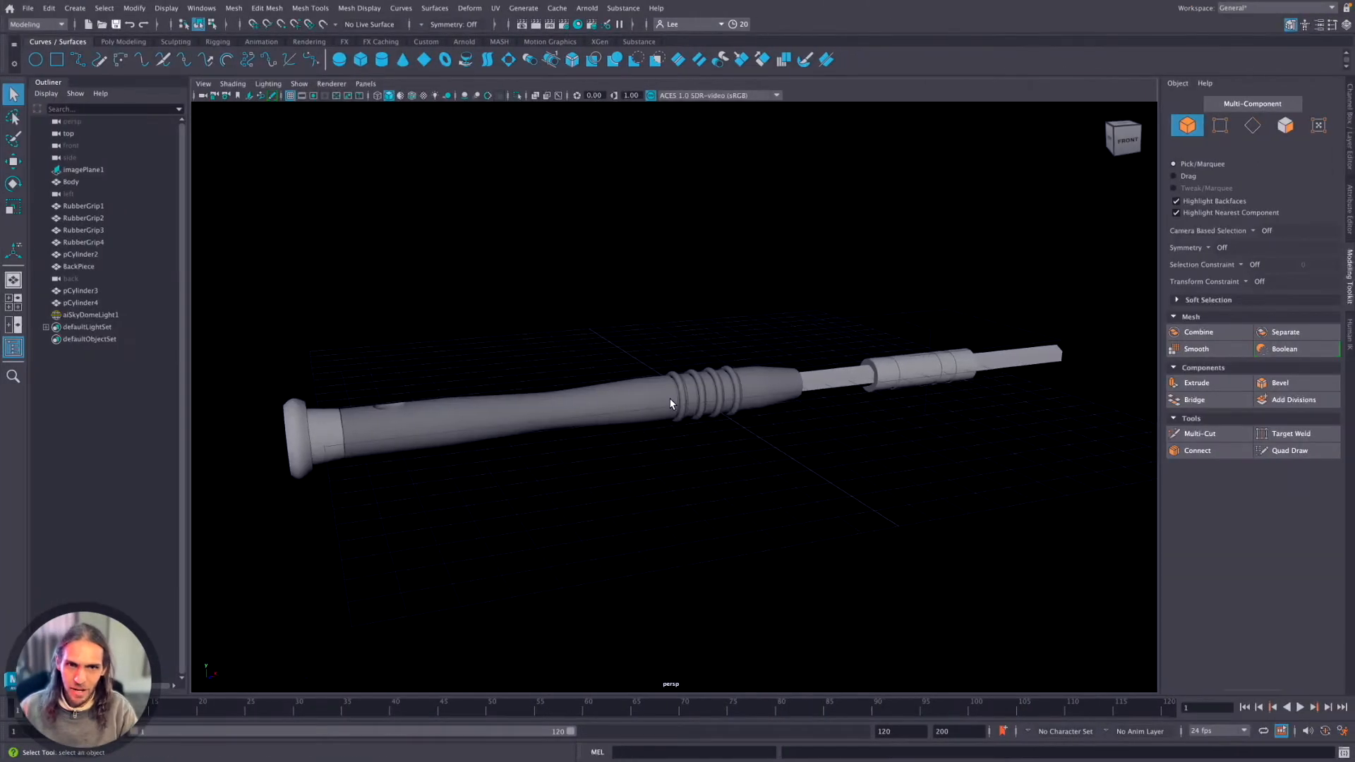
alt+drag(621, 390, 637, 452)
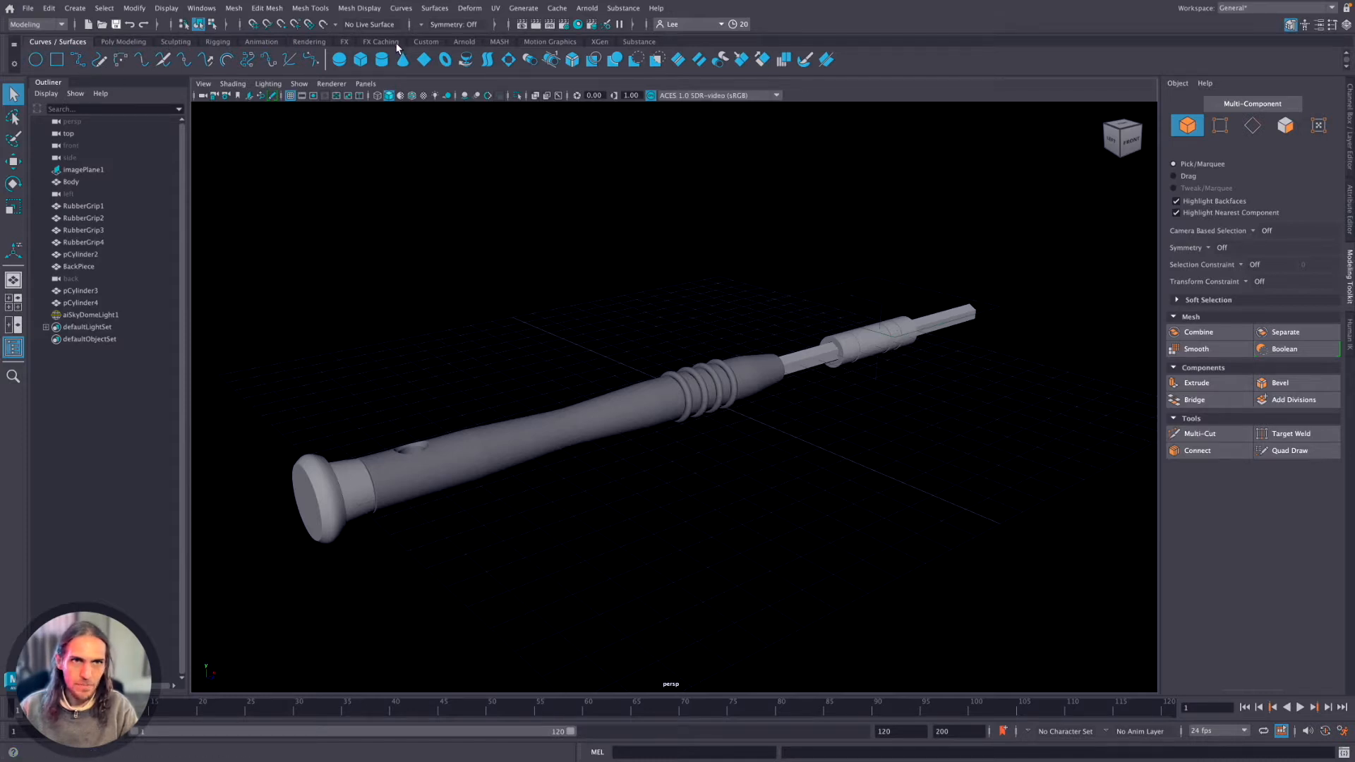
Look through Maya's Poly Modeling, Sculpting, Rigging, Animation and Rendering shelves, returning to Curves / Surfaces.
click(108, 41)
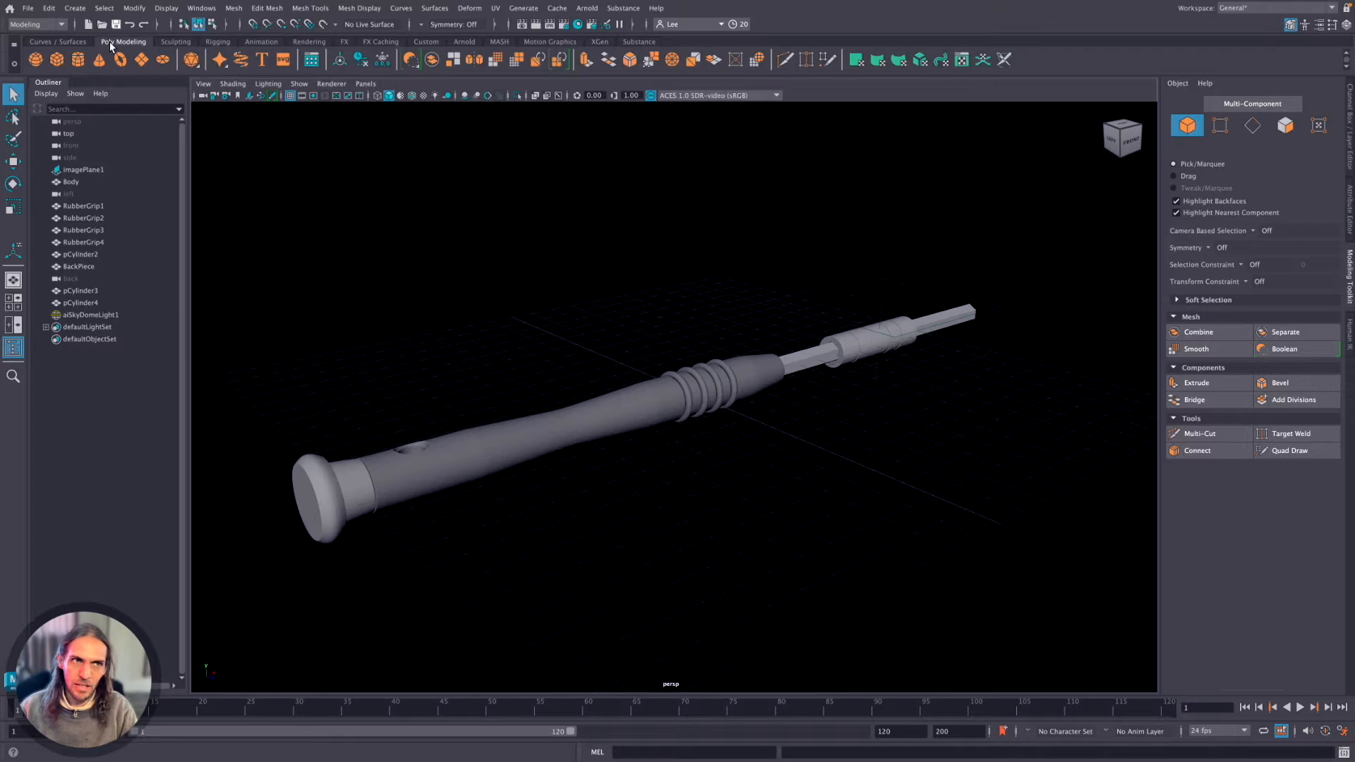
click(172, 39)
click(211, 41)
click(272, 41)
click(309, 41)
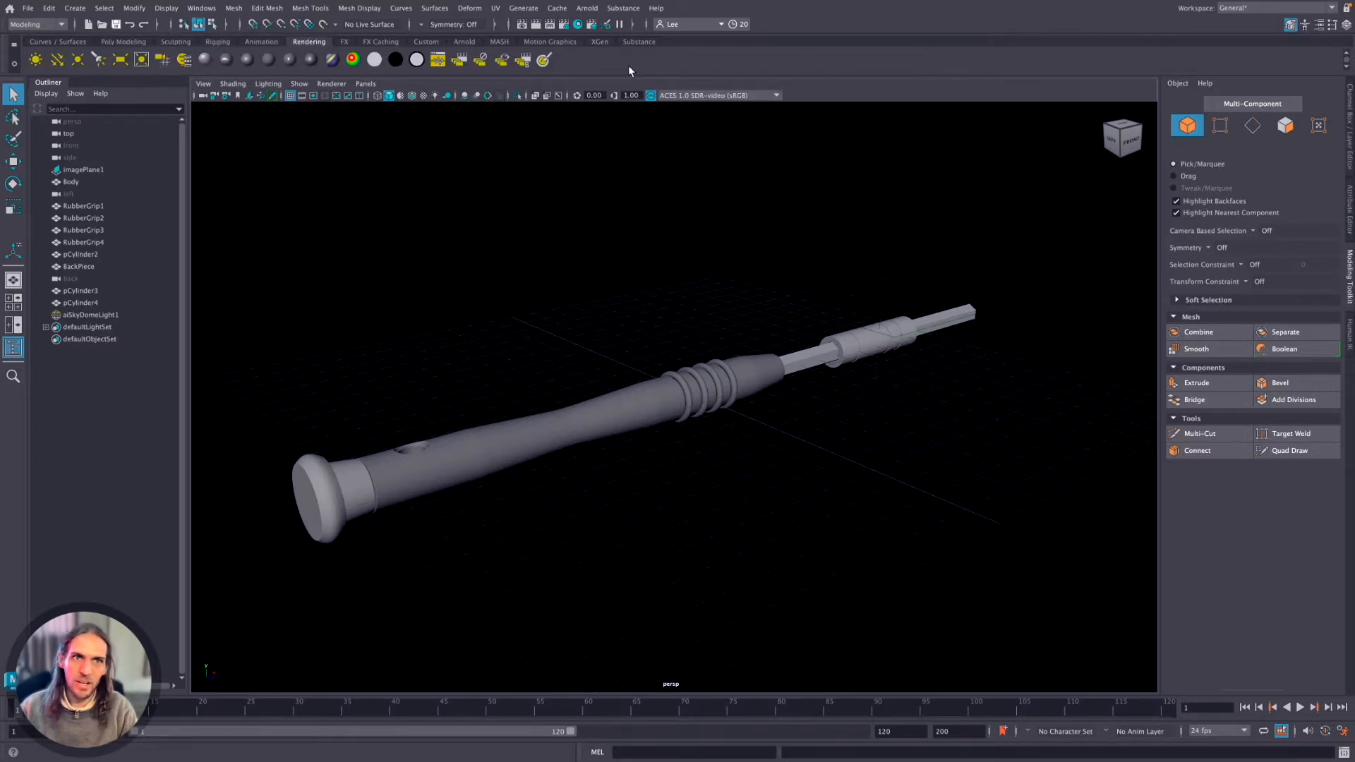
click(49, 41)
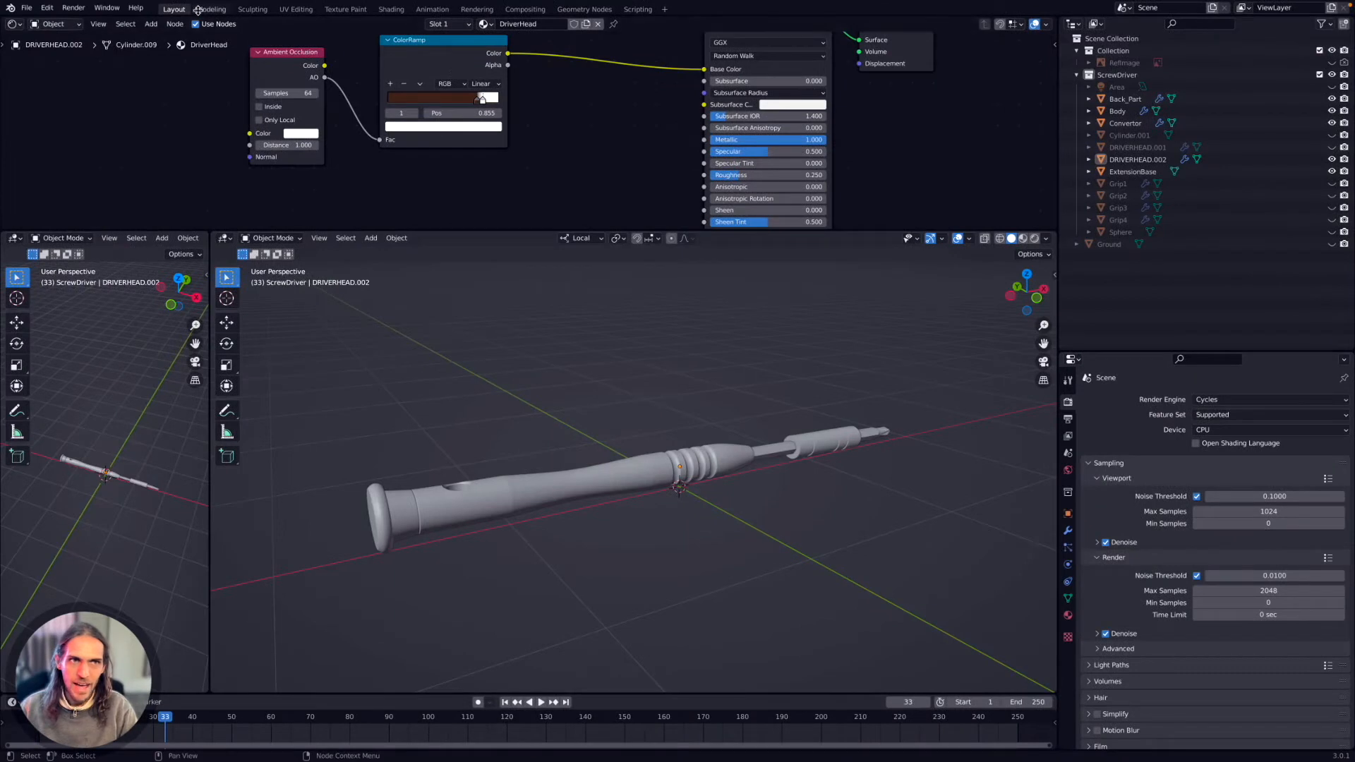
Switch to Blender and view the Modeling and Sculpting workspaces.
click(211, 9)
click(252, 9)
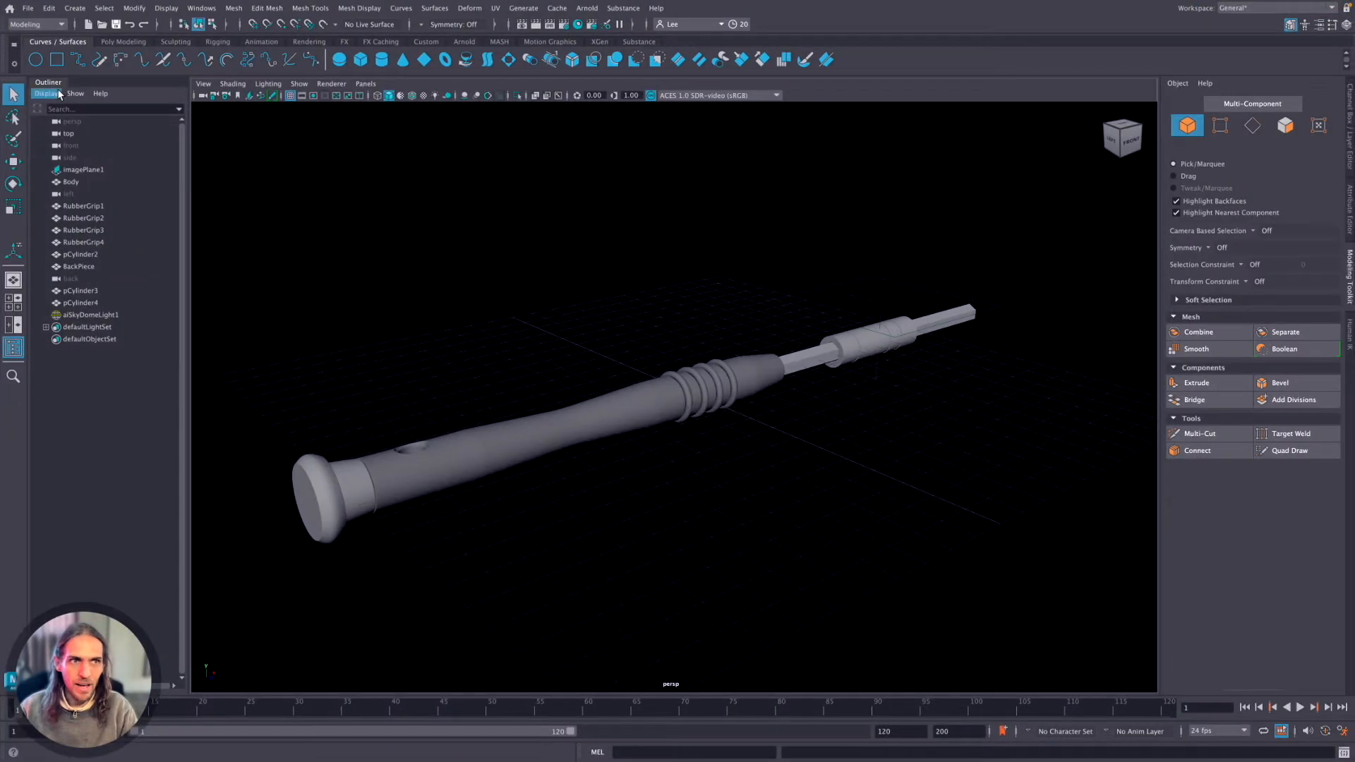
Switch to Maya and pick pCylinder3, pCylinder4 and pCylinder2 one after another in the Outliner.
click(67, 289)
click(73, 302)
click(77, 254)
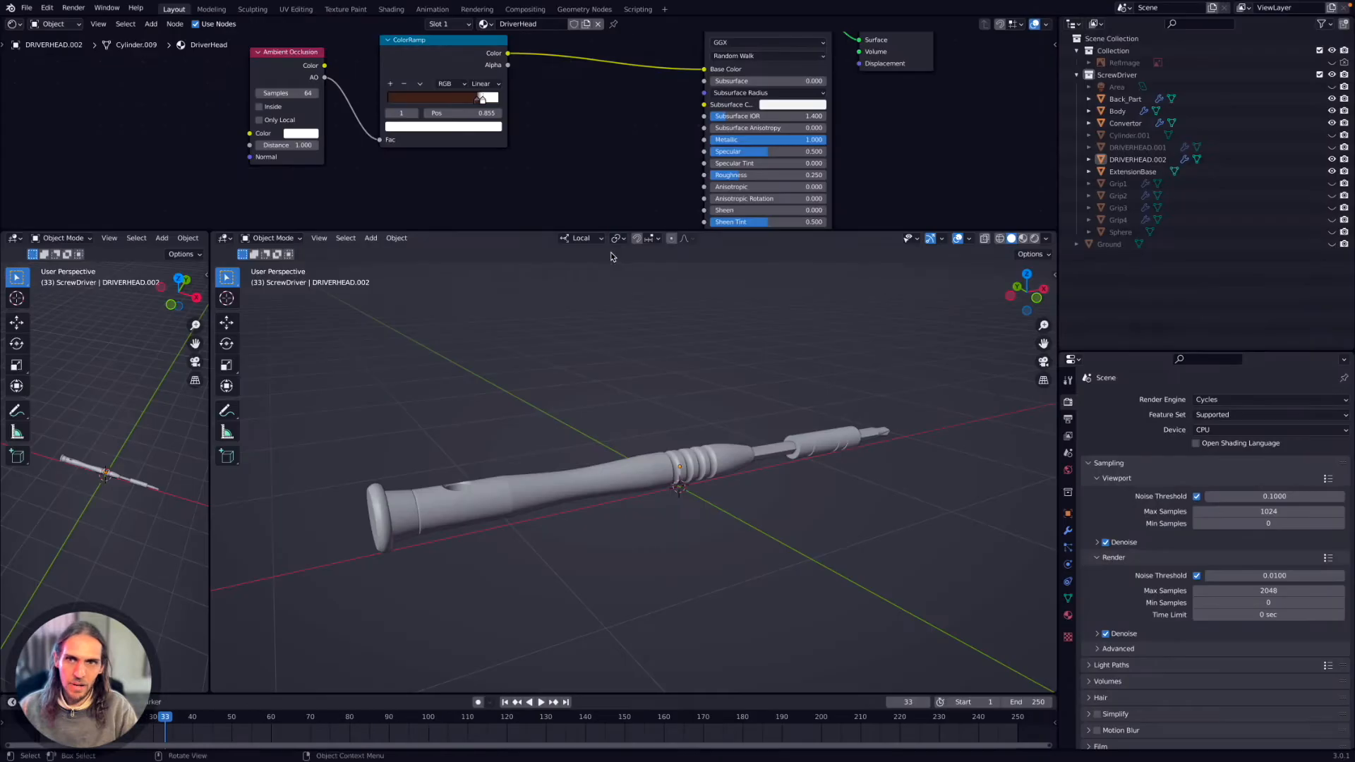
Switch to Blender and enlarge the Properties editor vertically, shrinking the Outliner above it.
drag(1136, 353, 1133, 283)
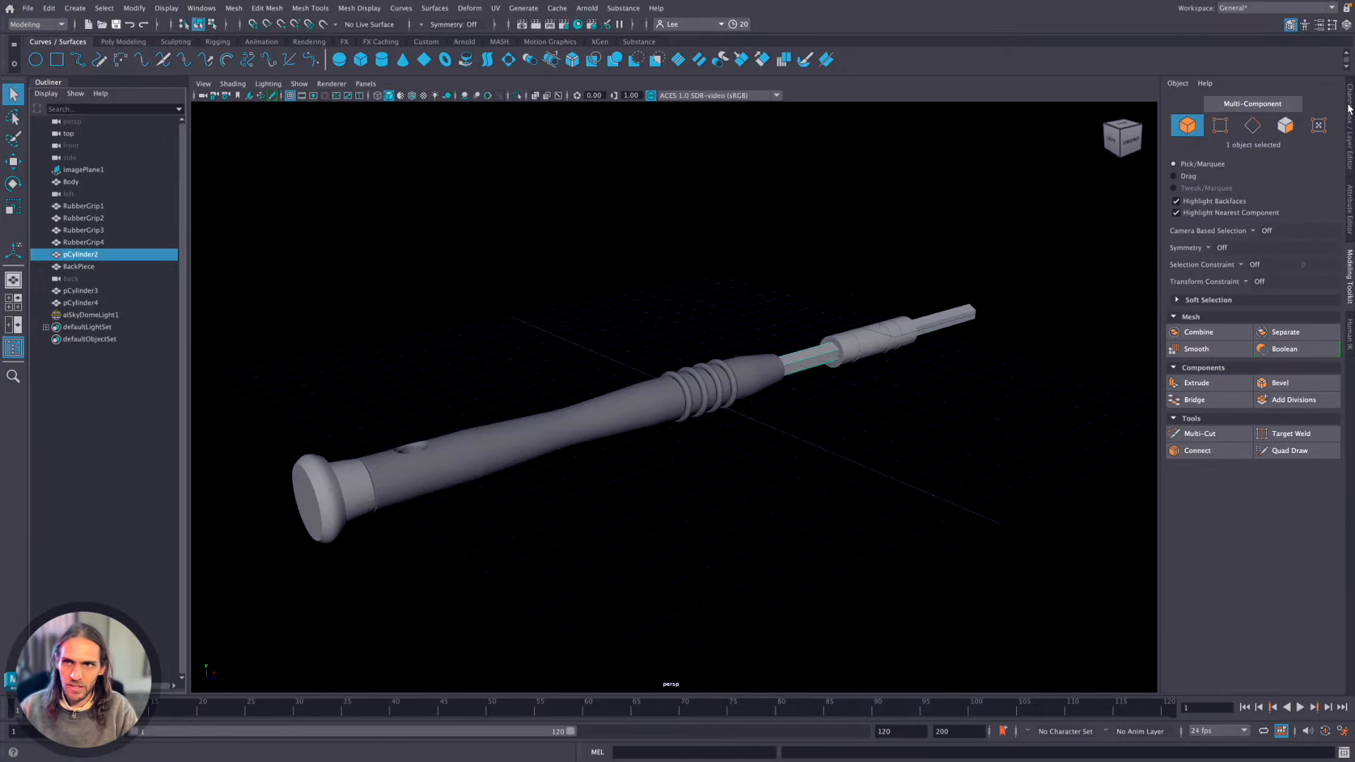
Switch to Maya and view the Channel Box, Attribute Editor, Modeling Toolkit and Human IK, returning to the Channel Box.
click(1349, 107)
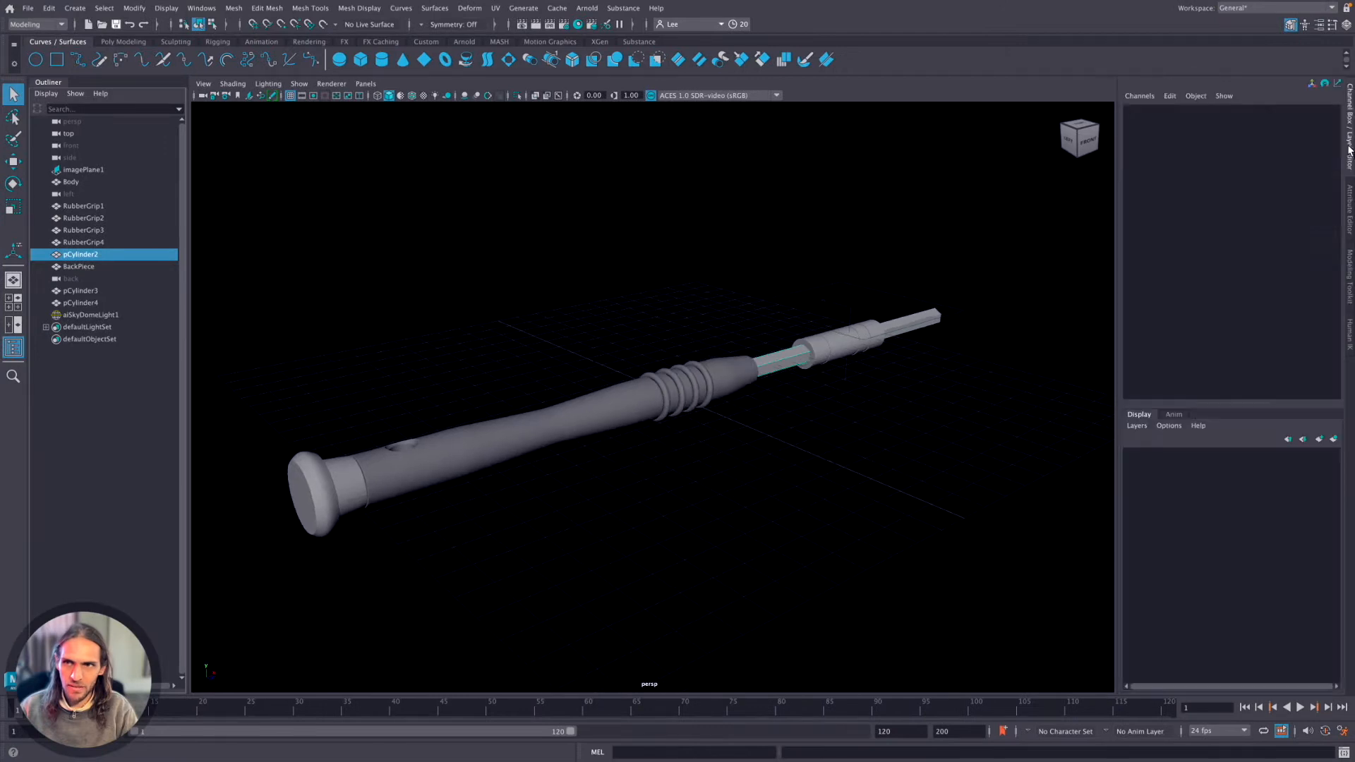
click(1349, 198)
click(1350, 272)
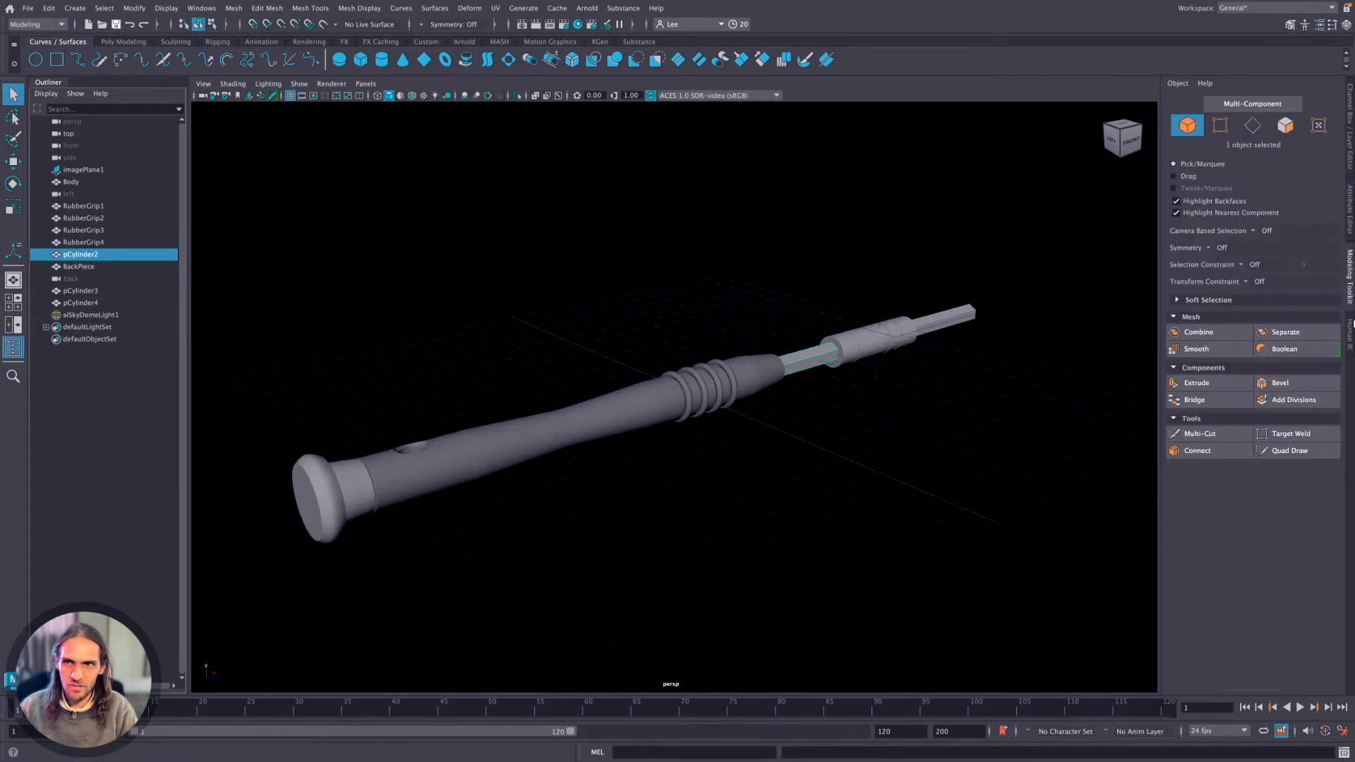
click(1351, 334)
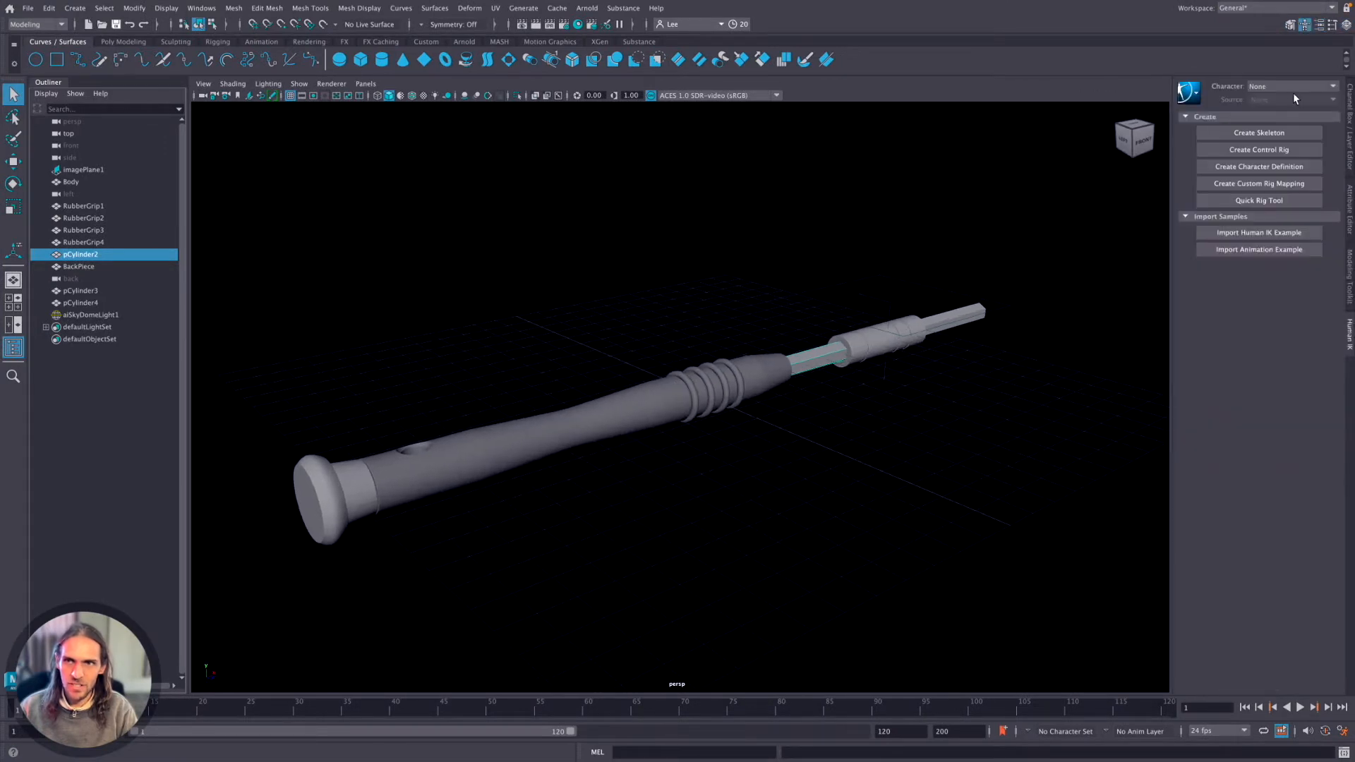
click(1349, 104)
Switch to Blender and view the View Layer, World and Collection properties.
key(ctrl+Left)
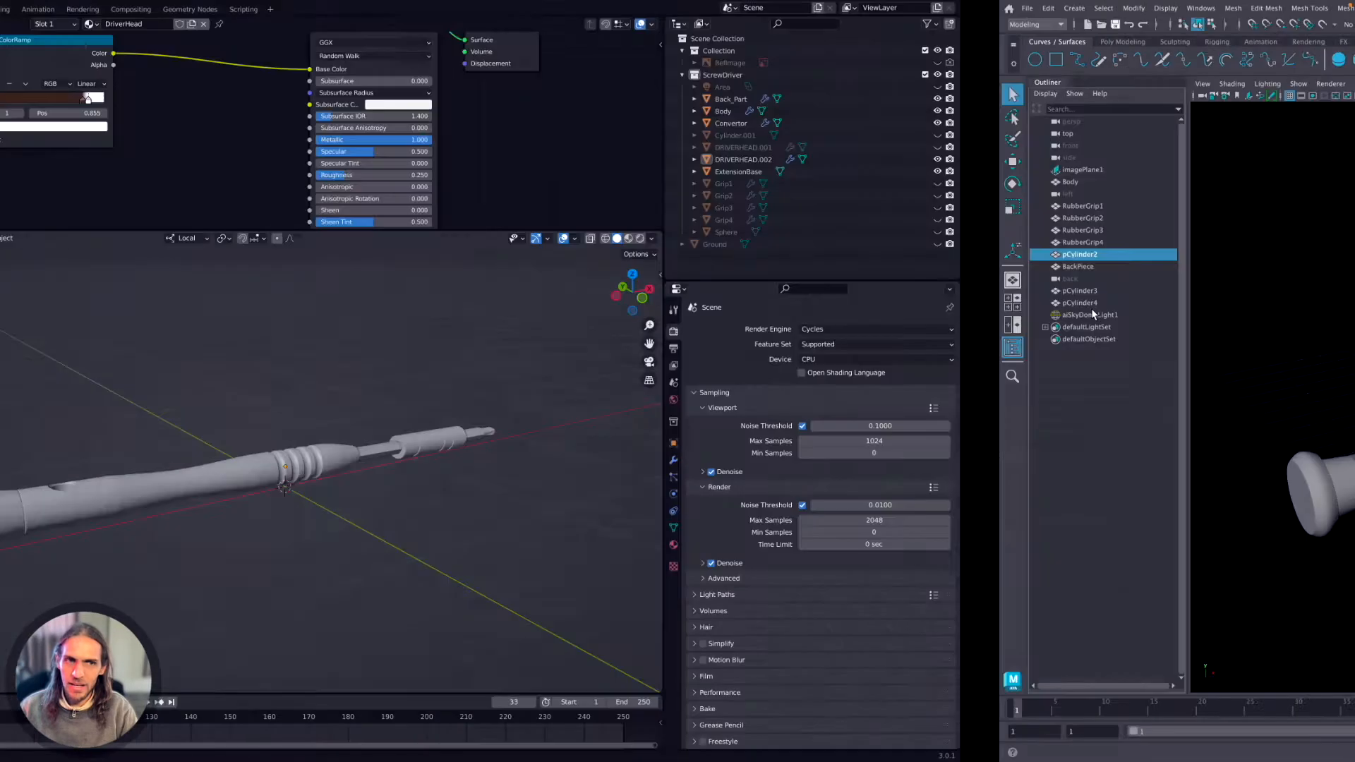
click(1068, 369)
click(1067, 403)
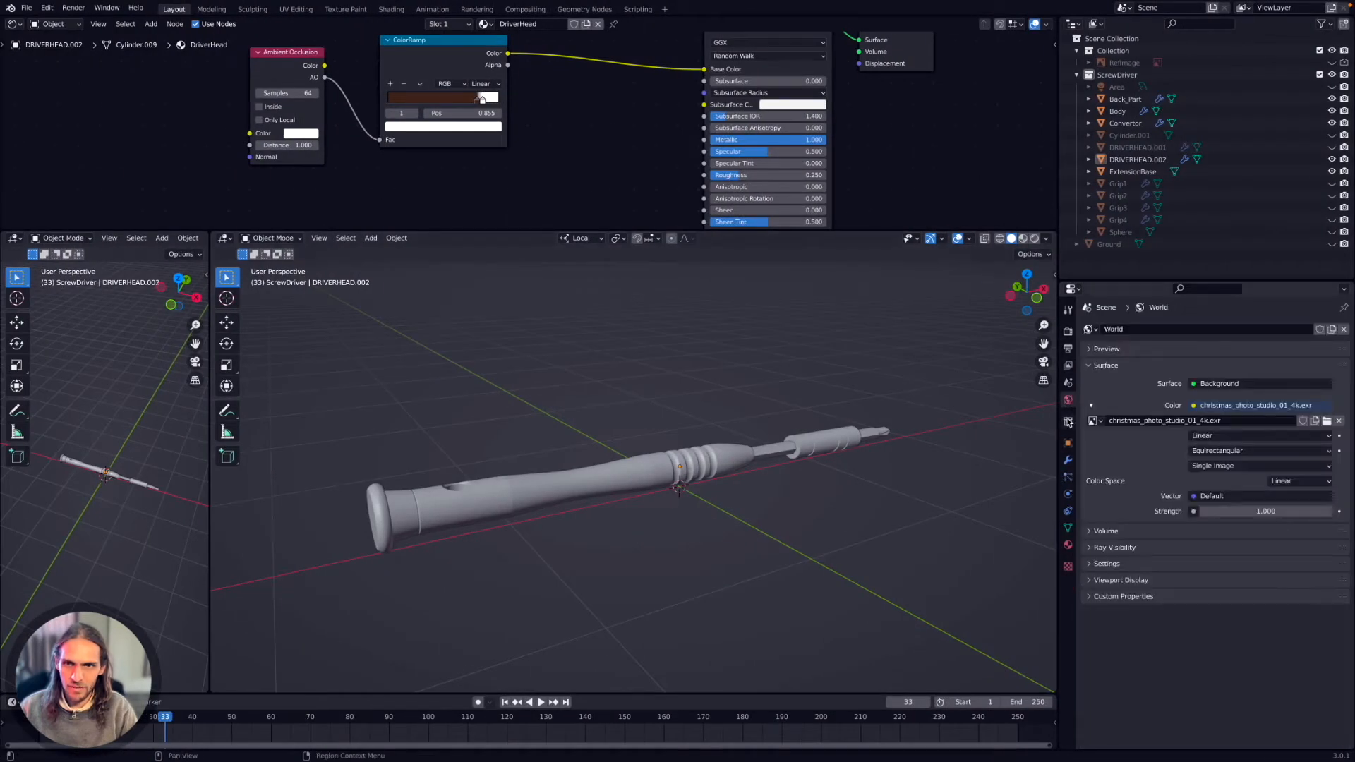
click(1067, 421)
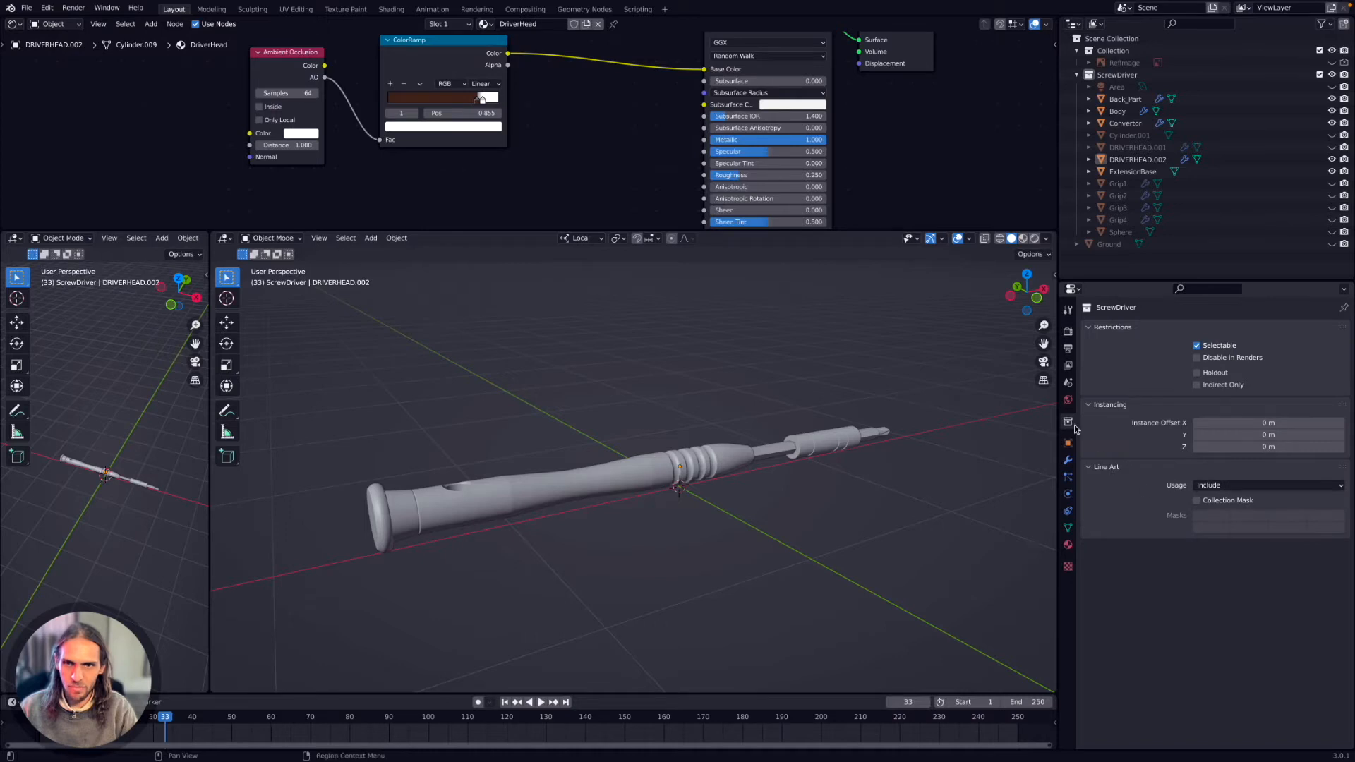
Switch to Maya, select the screwdriver's Body object and review its list of construction history inputs.
key(ctrl+Right)
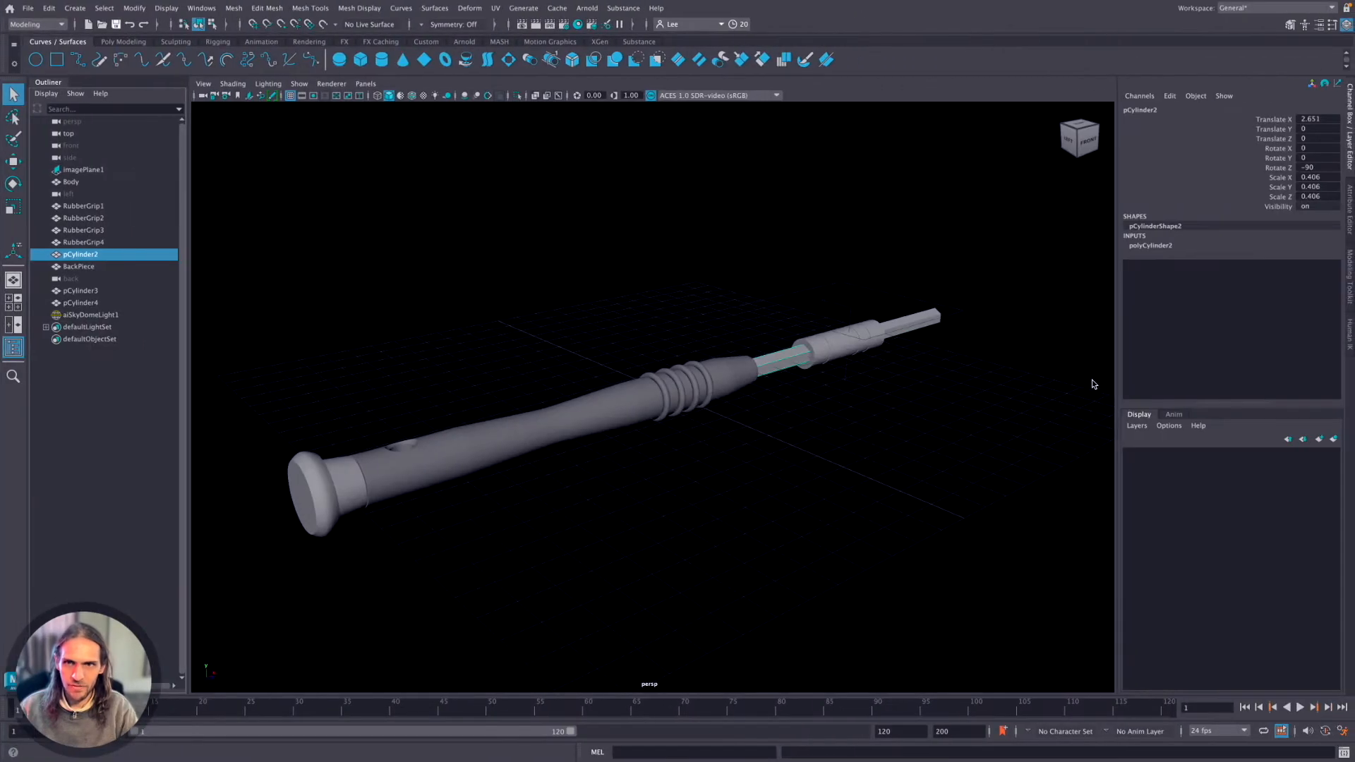
click(584, 401)
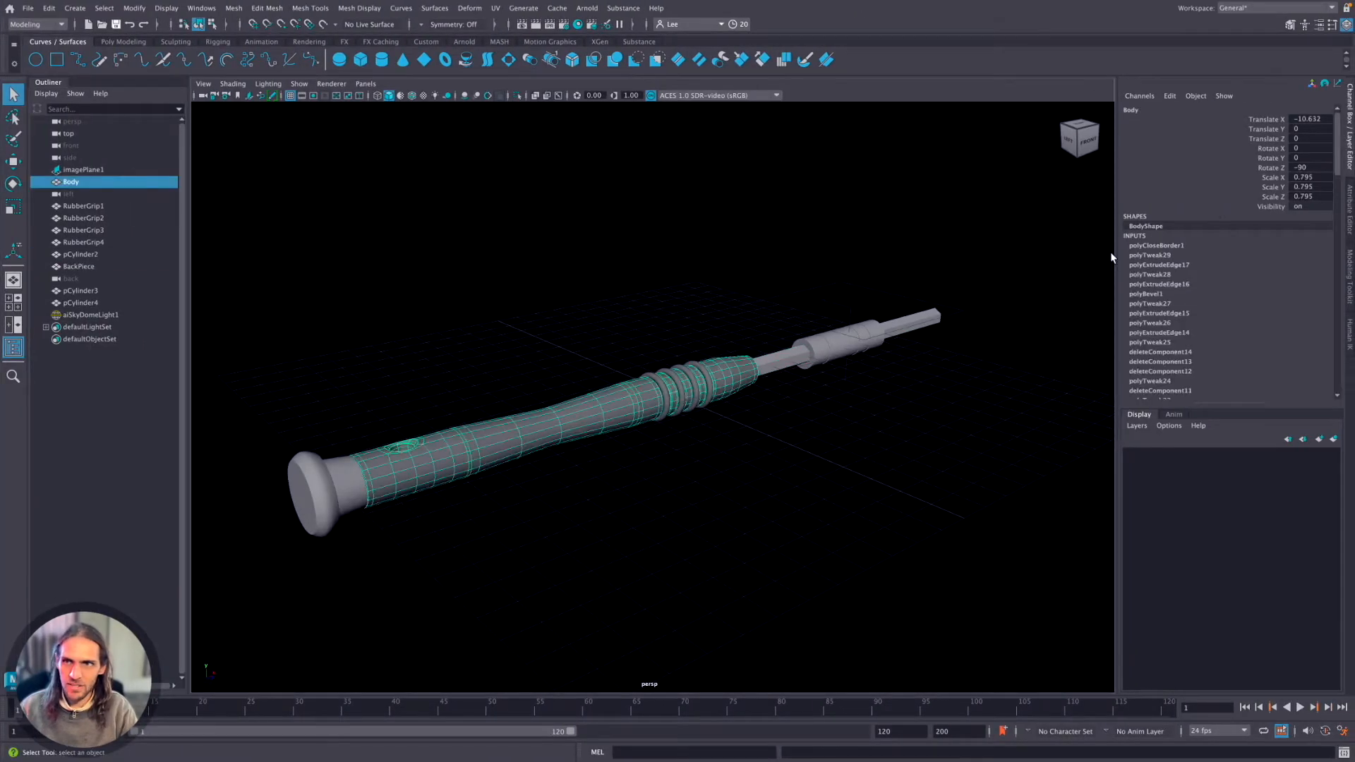
scroll(1157, 240, down, 3)
scroll(1148, 209, down, 2)
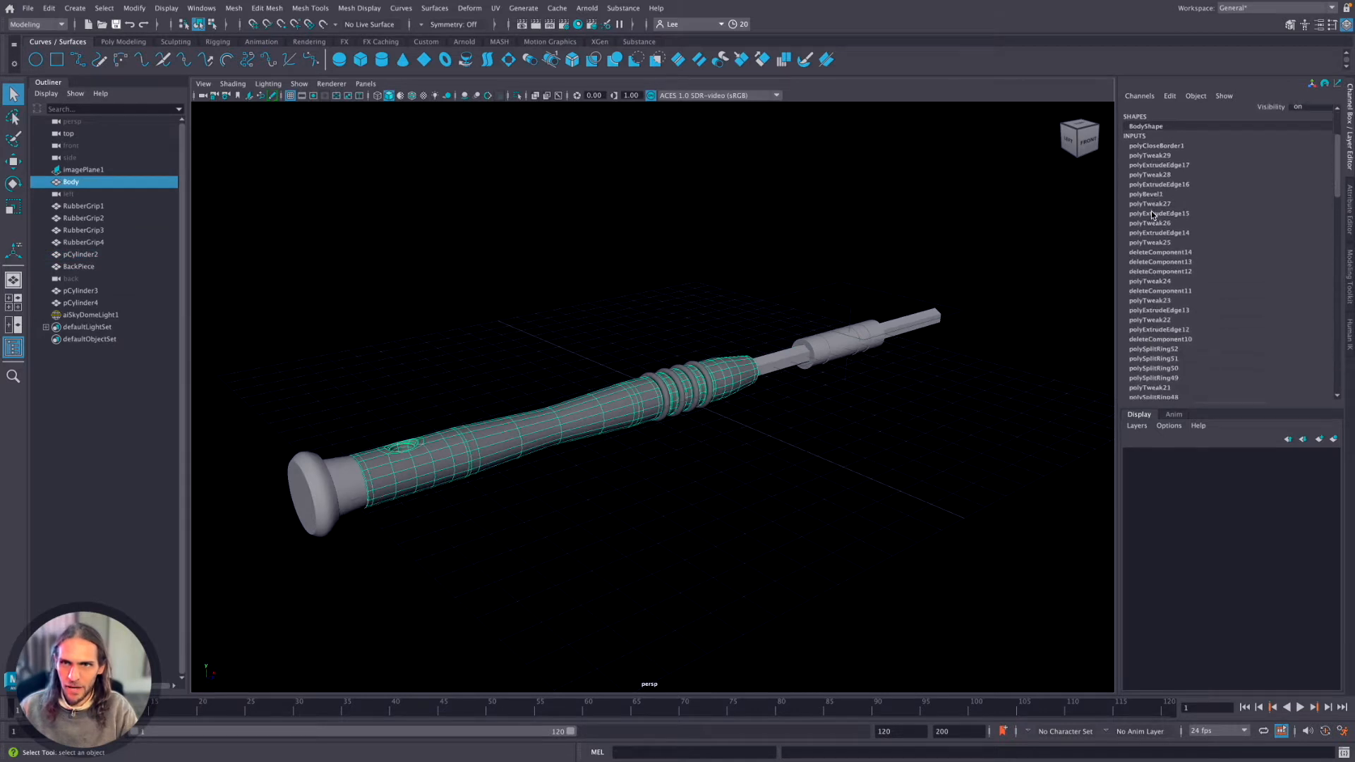
scroll(1151, 273, down, 10)
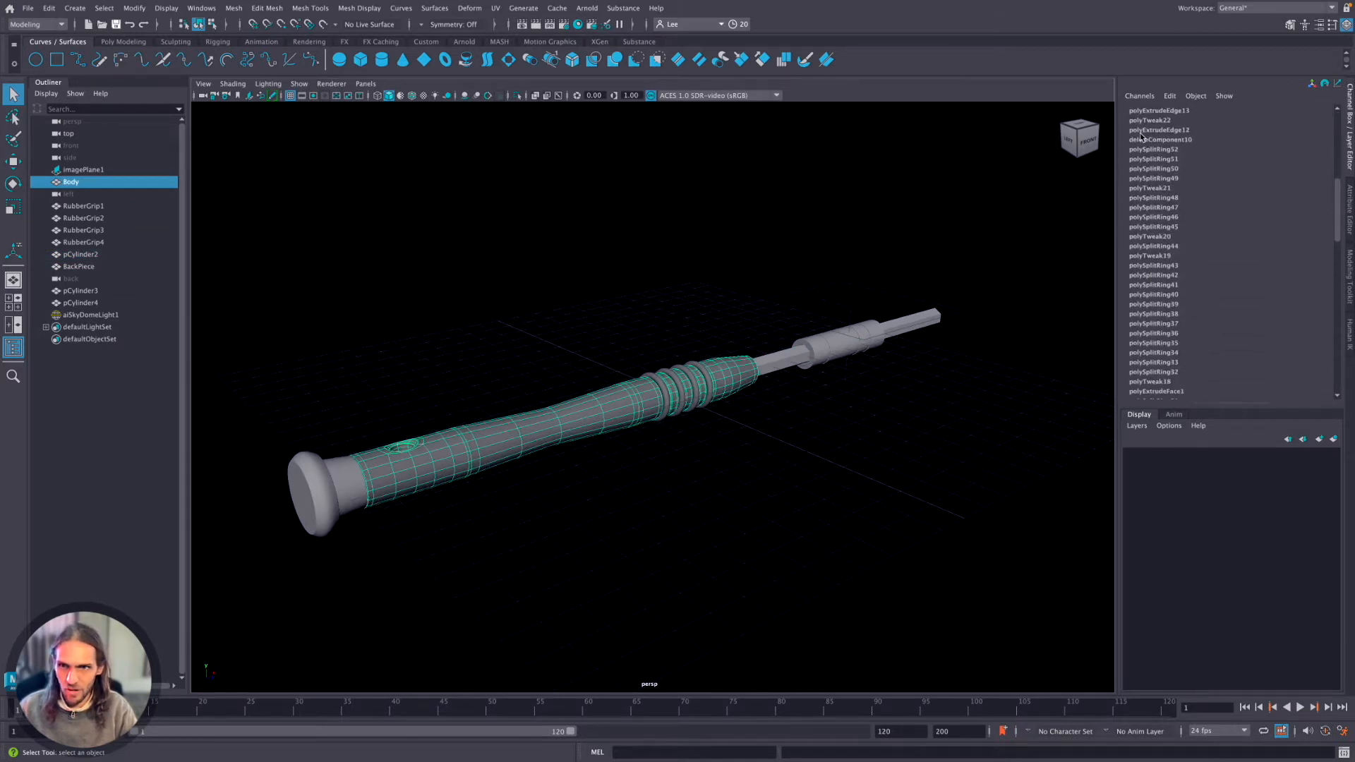
scroll(1140, 247, up, 15)
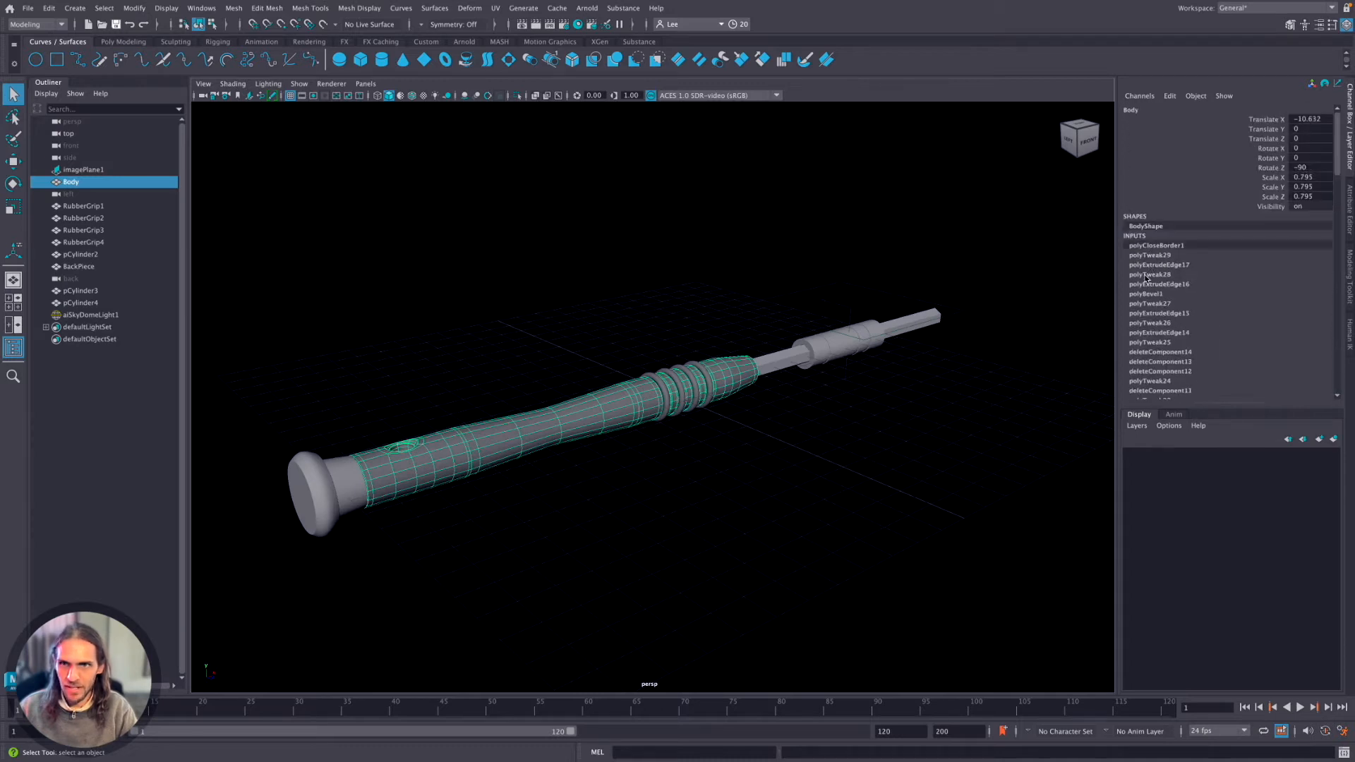
scroll(1166, 289, down, 20)
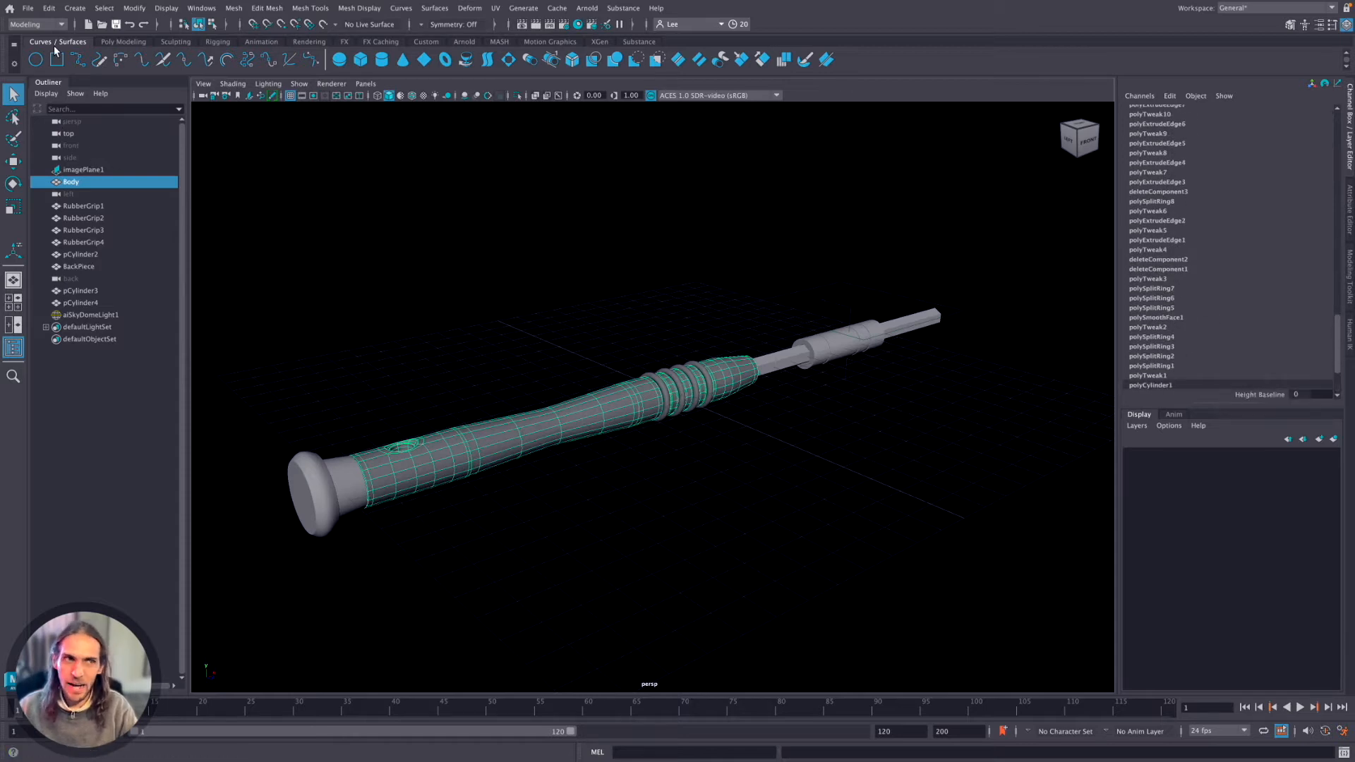
Locate the command that deletes the history of all objects in the scene.
click(48, 8)
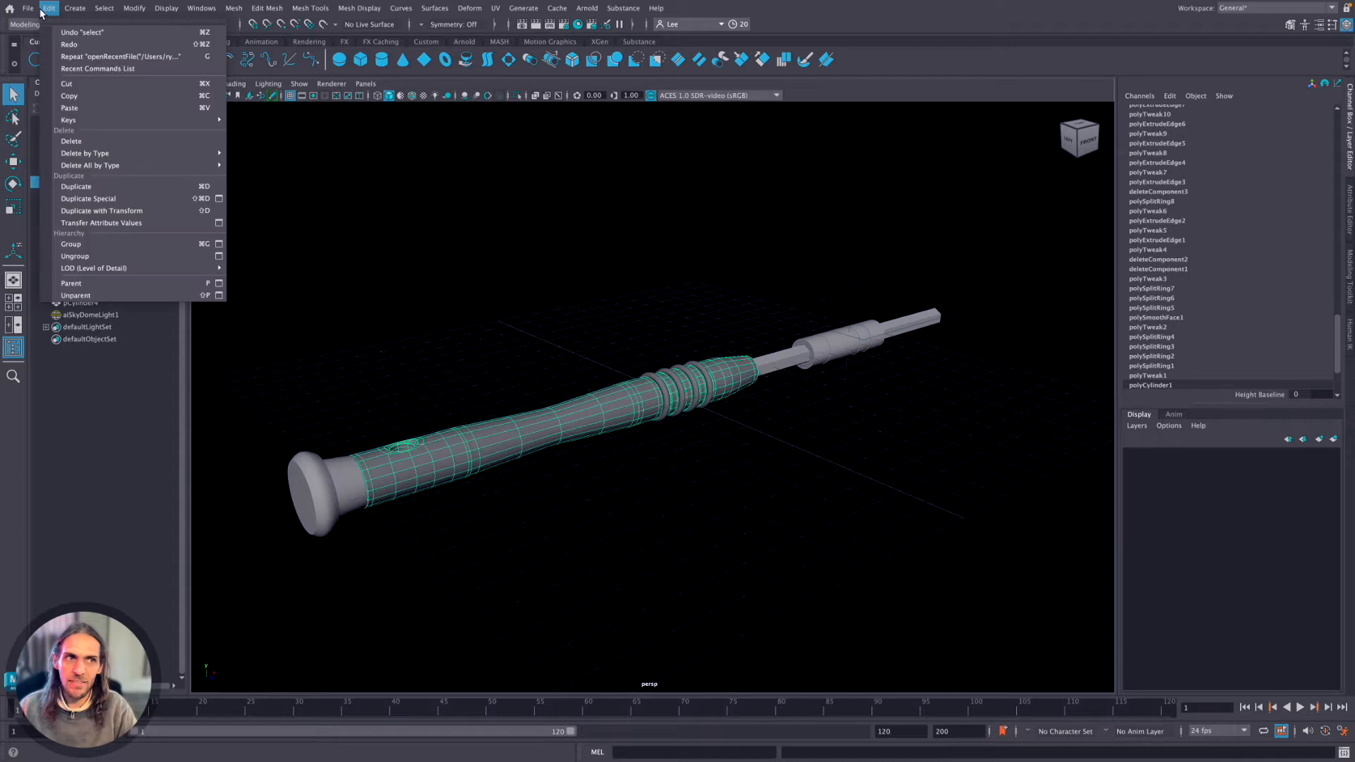
mouse_move(134, 166)
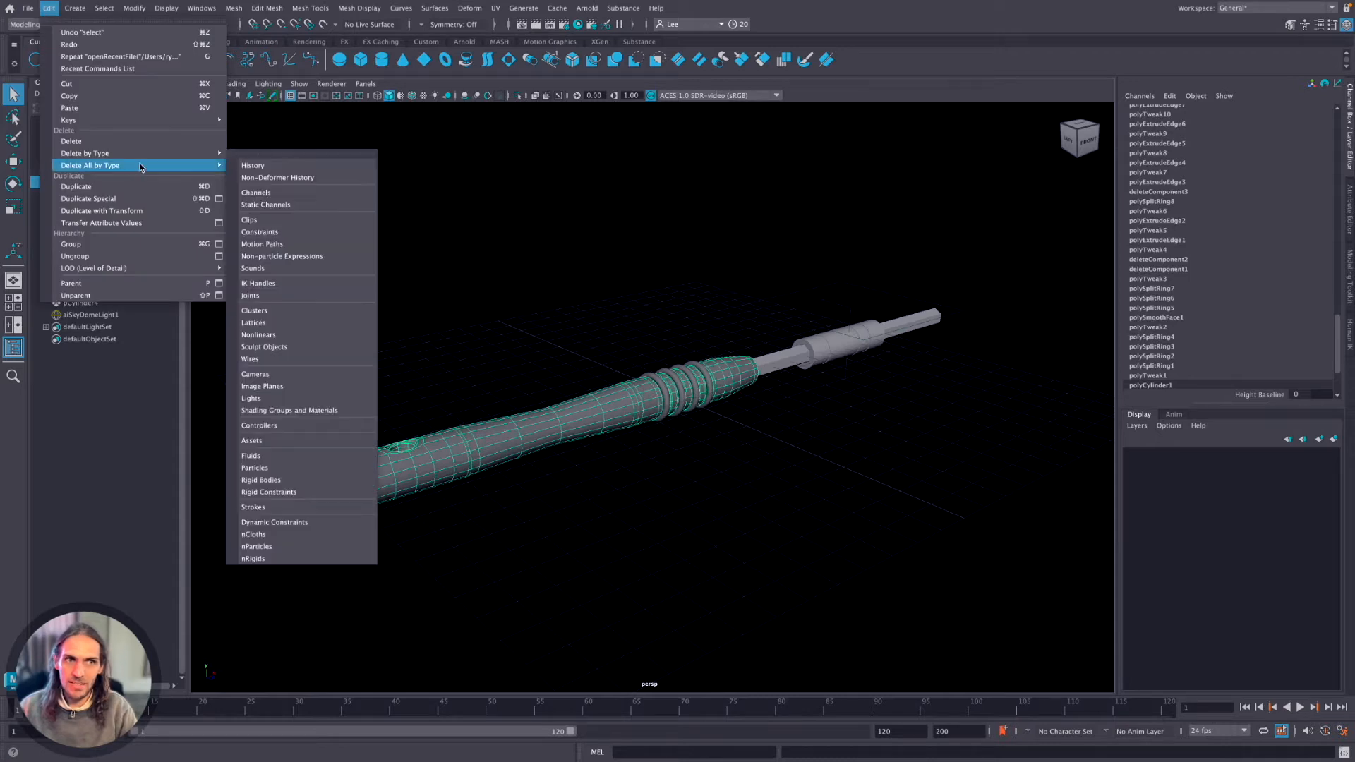
click(275, 169)
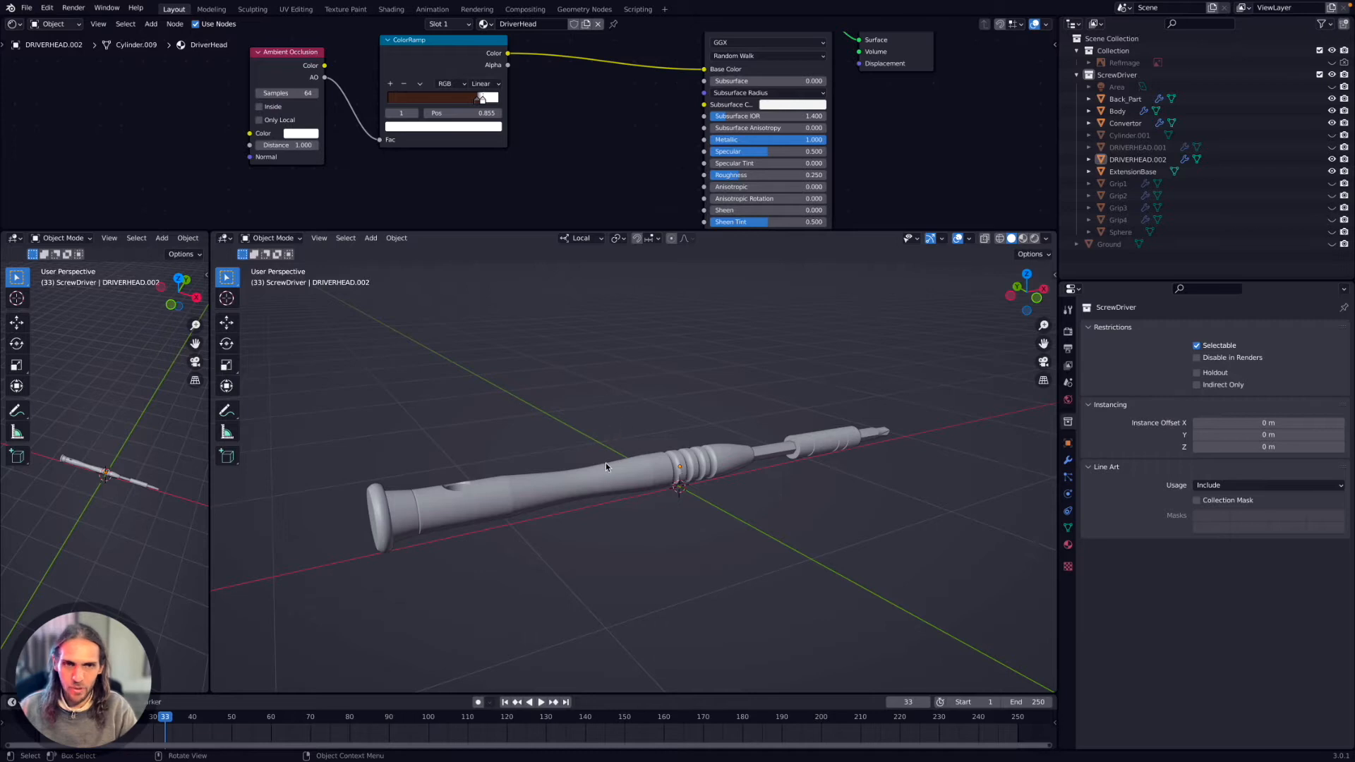
Switch to Blender and examine the screwdriver by orbiting, panning and zooming around it from several sides.
scroll(599, 402, up, 3)
scroll(600, 401, down, 3)
scroll(600, 402, up, 3)
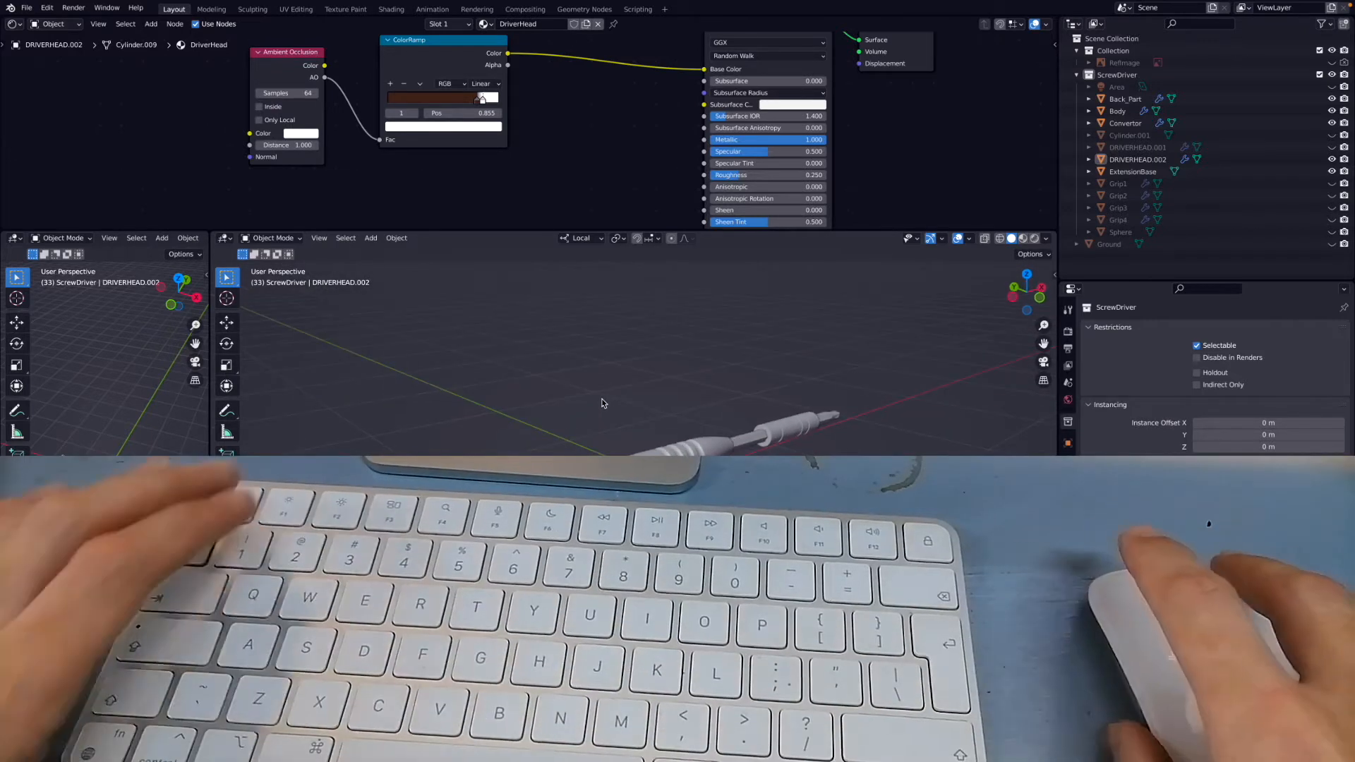
shift+scroll(623, 421, down, 2)
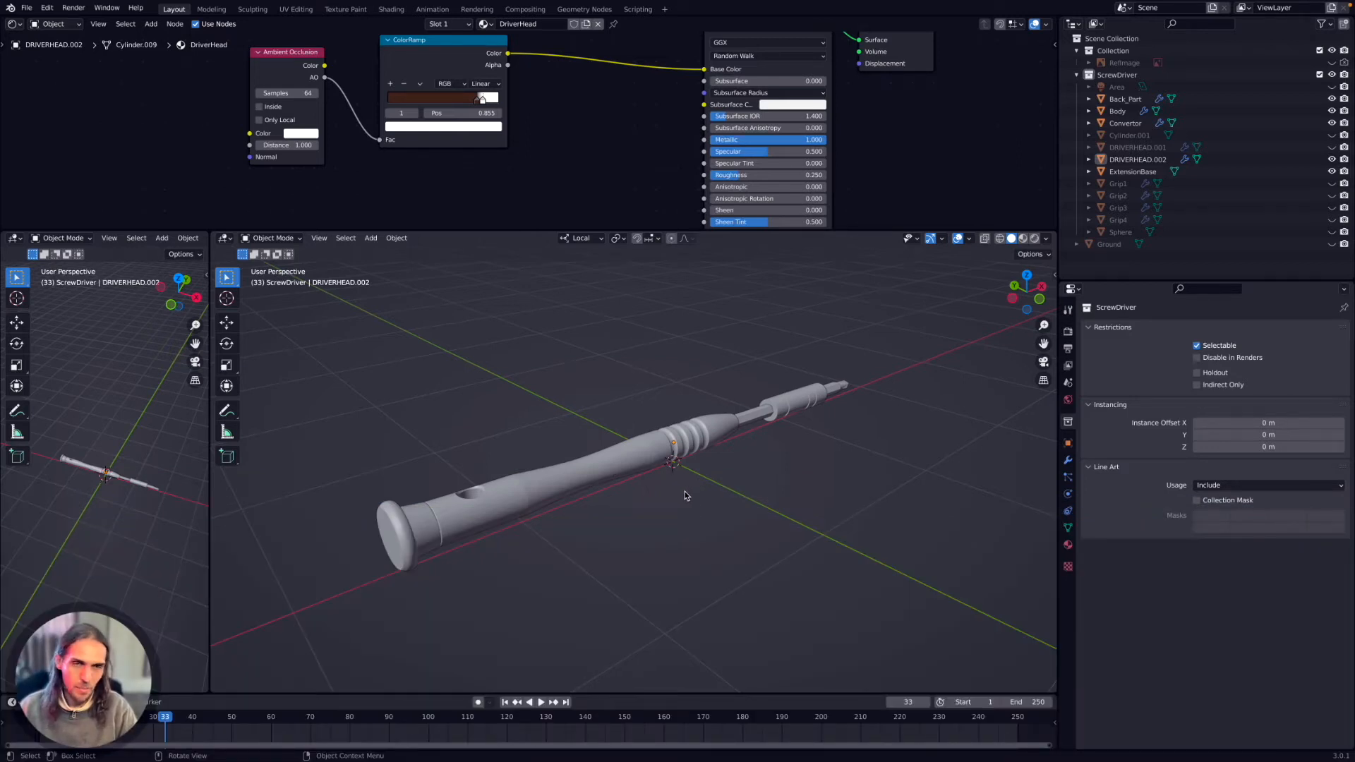
scroll(726, 444, left, 4)
scroll(725, 449, down, 3)
scroll(723, 449, right, 4)
scroll(710, 460, down, 4)
scroll(711, 460, up, 4)
scroll(711, 461, down, 4)
scroll(713, 461, up, 4)
scroll(713, 462, right, 4)
scroll(712, 461, up, 3)
scroll(713, 462, left, 6)
scroll(707, 462, right, 5)
scroll(706, 462, left, 5)
scroll(705, 462, right, 5)
scroll(703, 463, down, 5)
scroll(703, 465, left, 3)
scroll(702, 464, up, 5)
scroll(702, 464, right, 3)
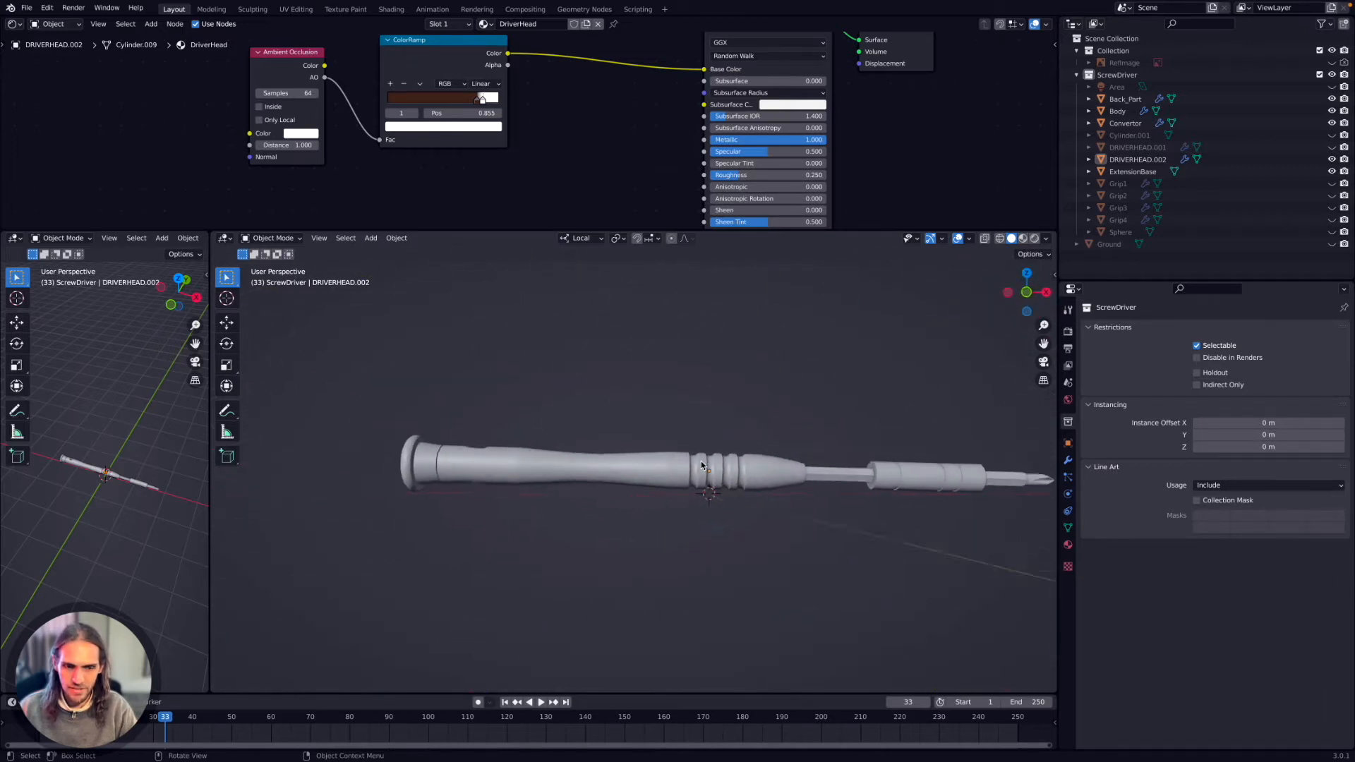
scroll(741, 439, left, 2)
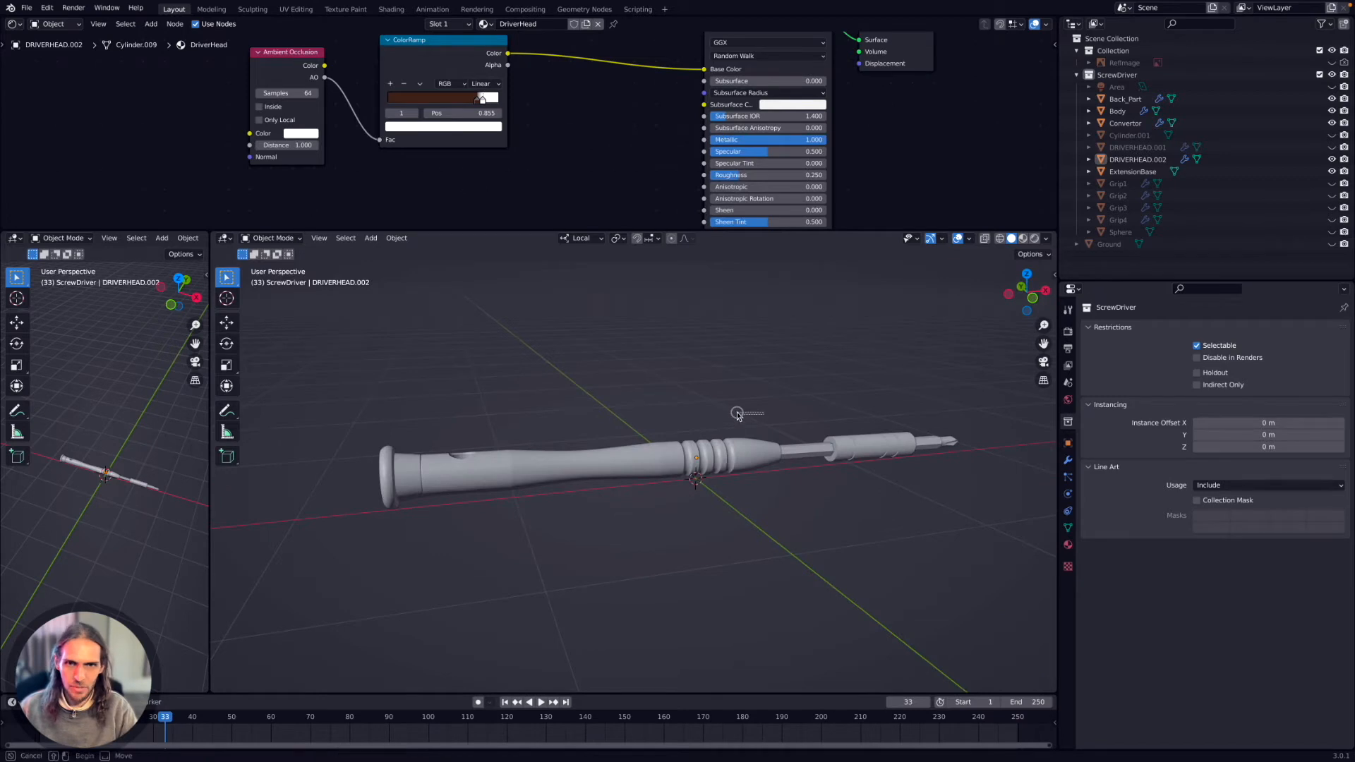
shift+scroll(783, 411, right, 4)
shift+scroll(783, 409, left, 4)
scroll(782, 410, down, 4)
scroll(783, 411, up, 5)
scroll(783, 411, down, 4)
scroll(780, 411, up, 2)
scroll(777, 412, down, 3)
scroll(777, 412, down, 2)
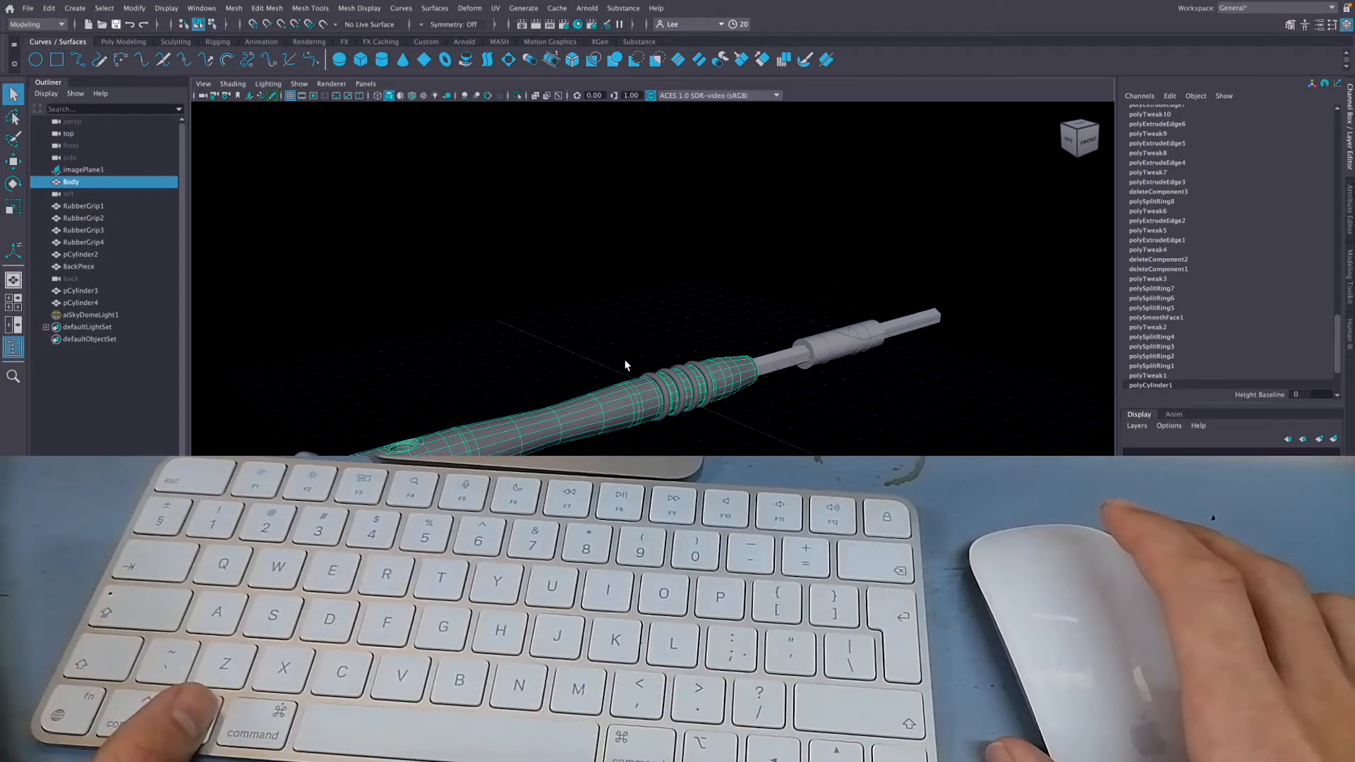
Switch to Maya, view the screwdriver from a slightly different angle and clear the selection of its Body.
mouse_move(692, 430)
alt+mouse_down()
mouse_move(765, 396)
mouse_move(672, 421)
mouse_move(708, 452)
mouse_move(695, 429)
alt+mouse_up()
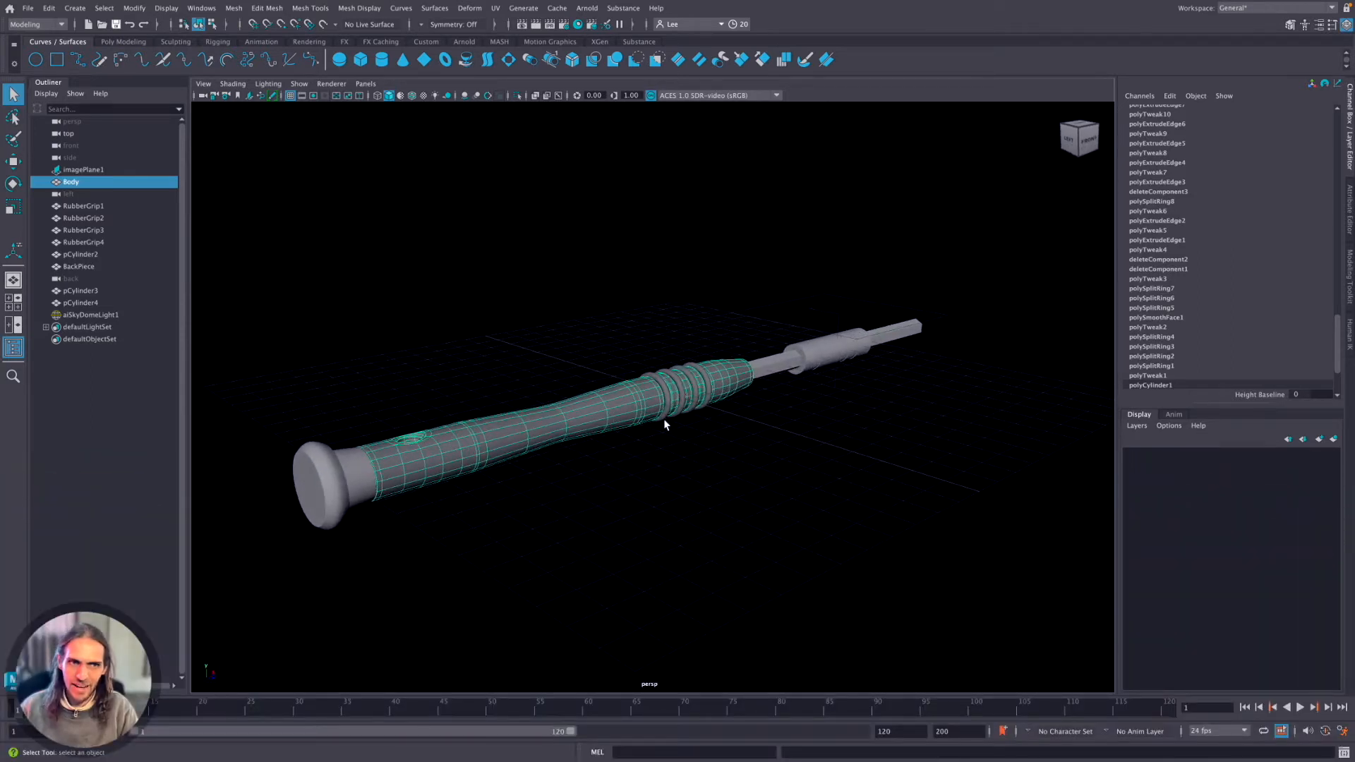
click(634, 356)
click(633, 392)
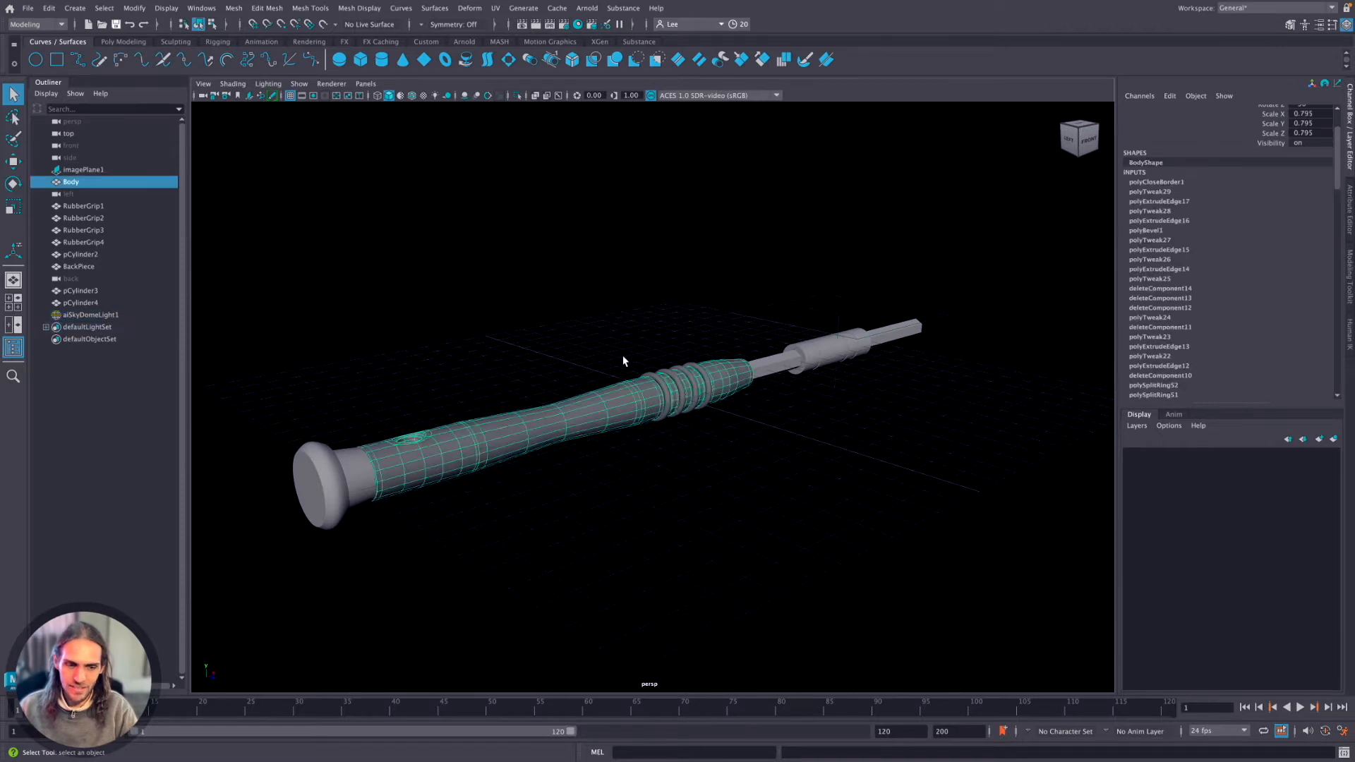
click(617, 346)
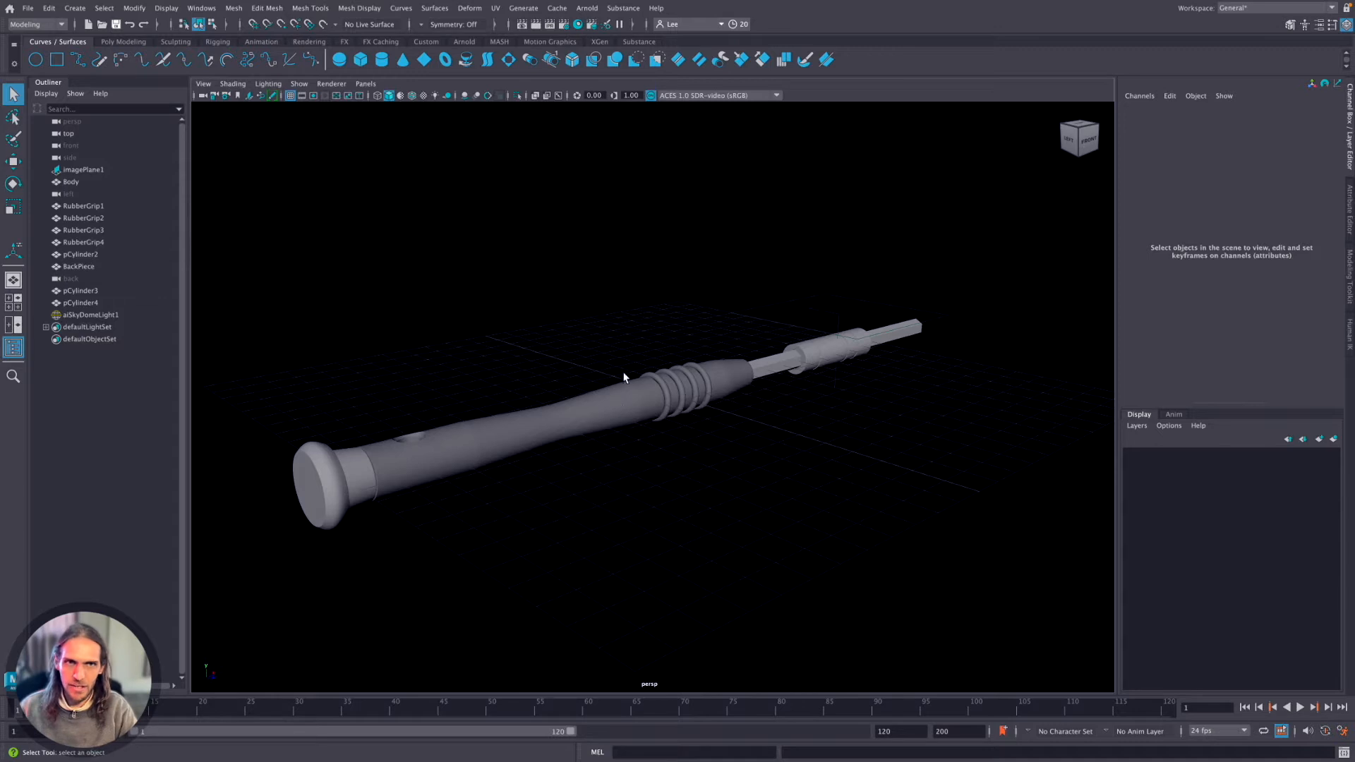
Open the Hotkey Editor and move its window over the viewport.
click(201, 8)
mouse_move(230, 135)
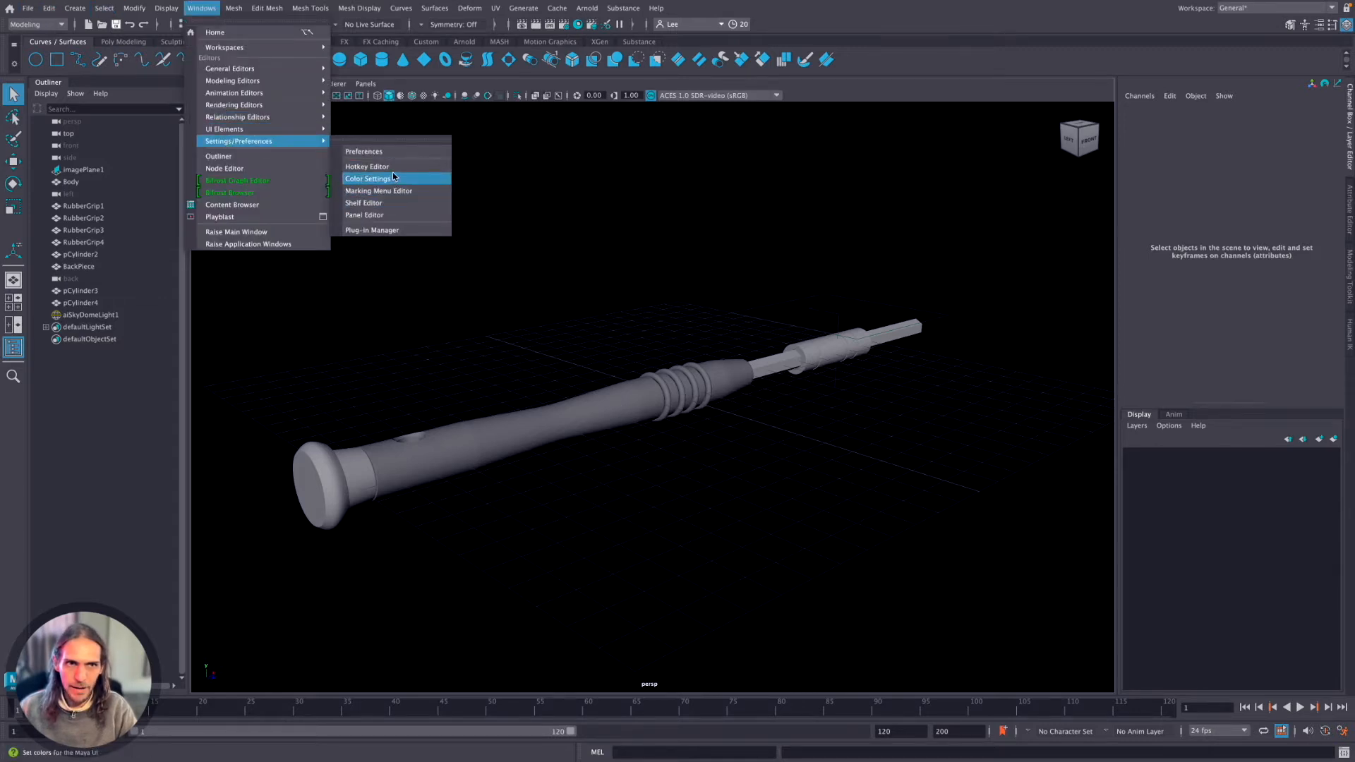
click(392, 177)
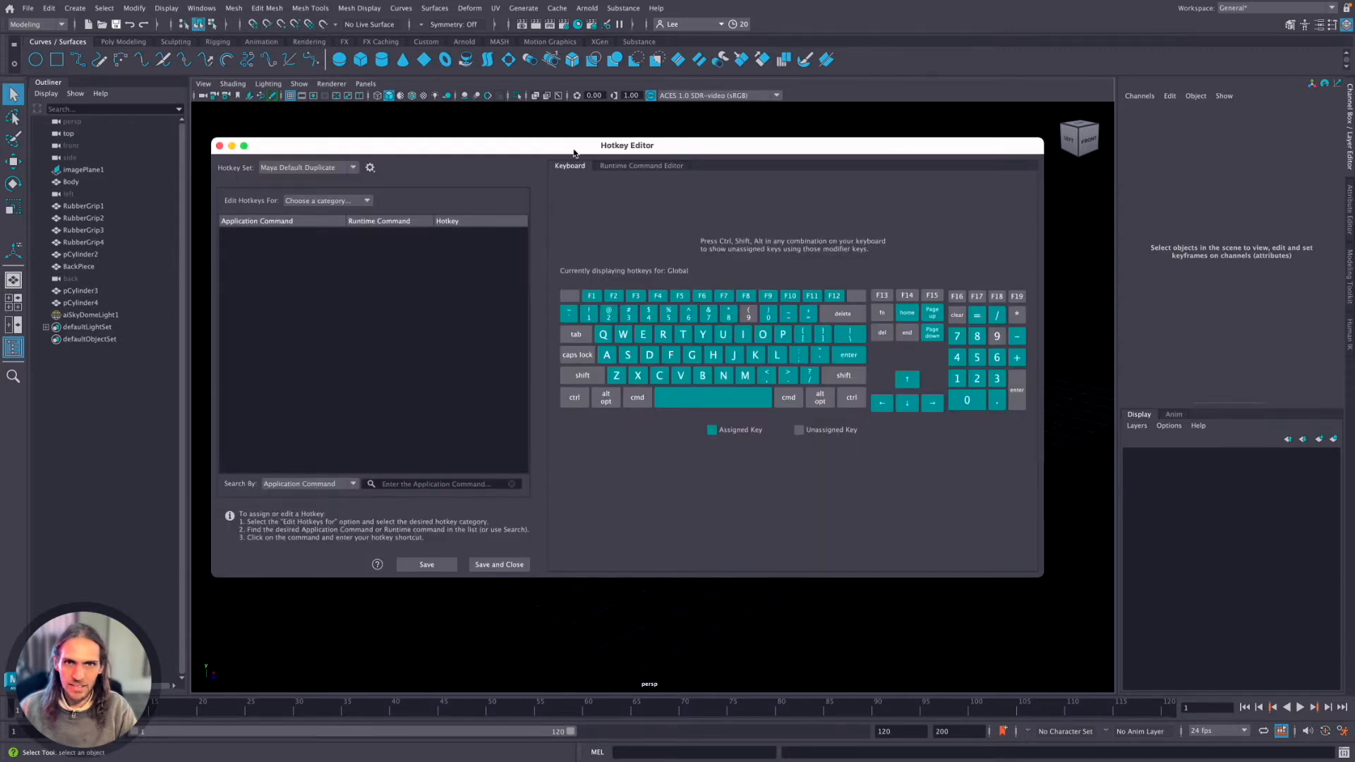
drag(574, 149, 581, 136)
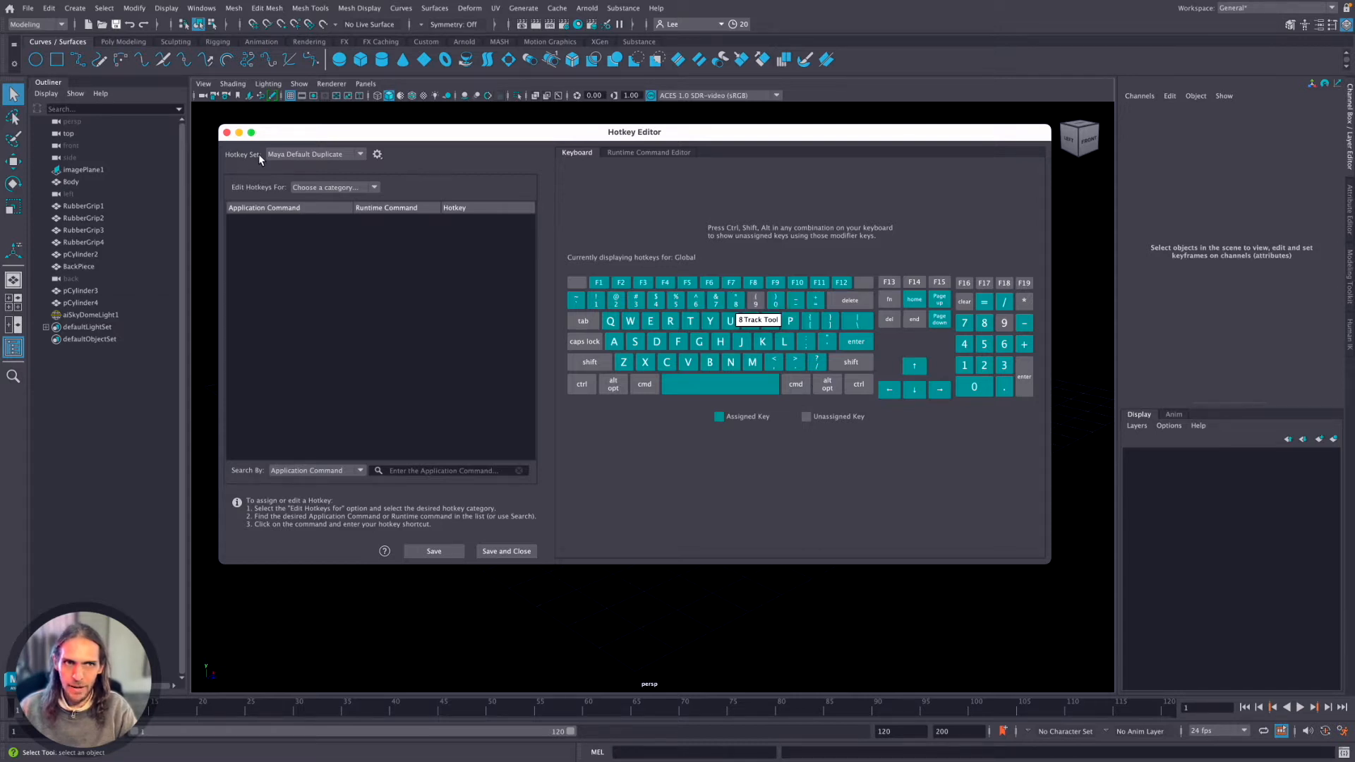
Close the Hotkey Editor, pan the viewport with the Track Tool and return to the Select Tool.
click(227, 132)
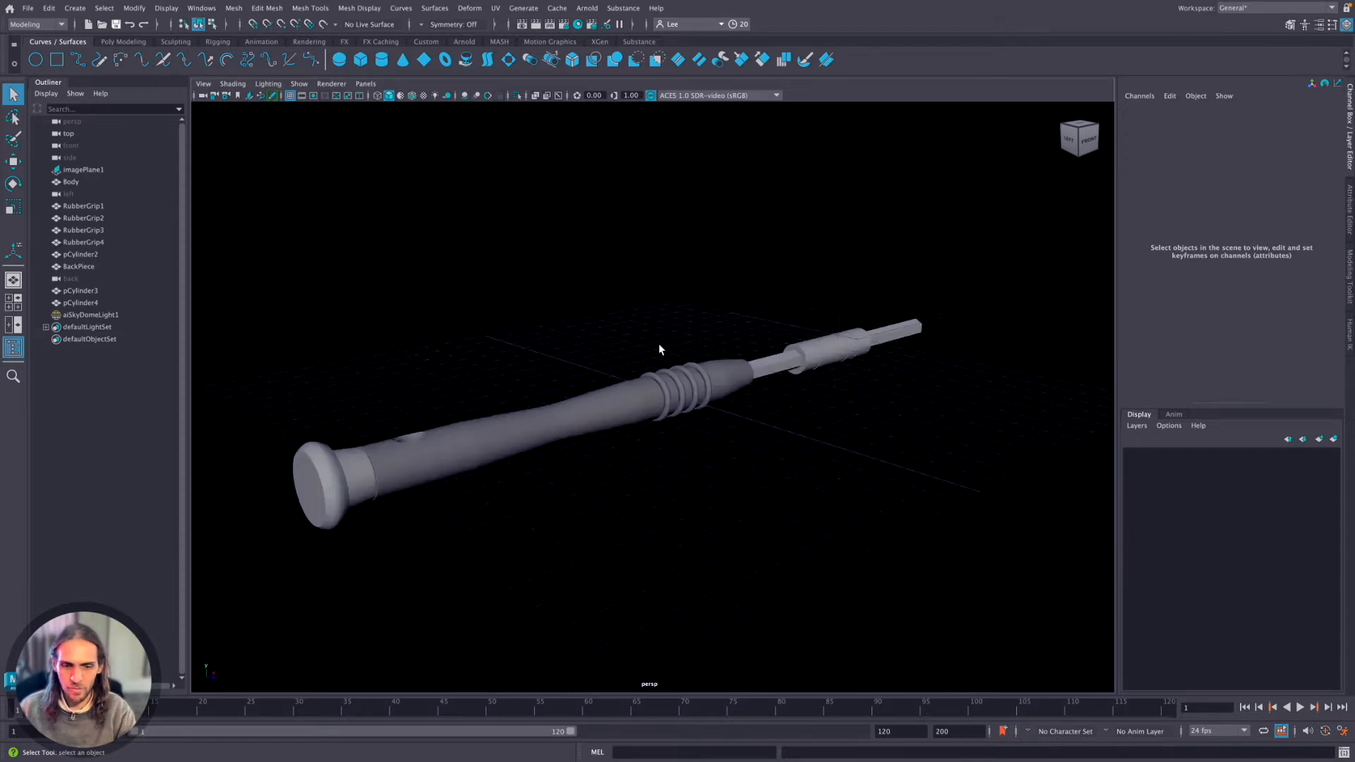
key(w)
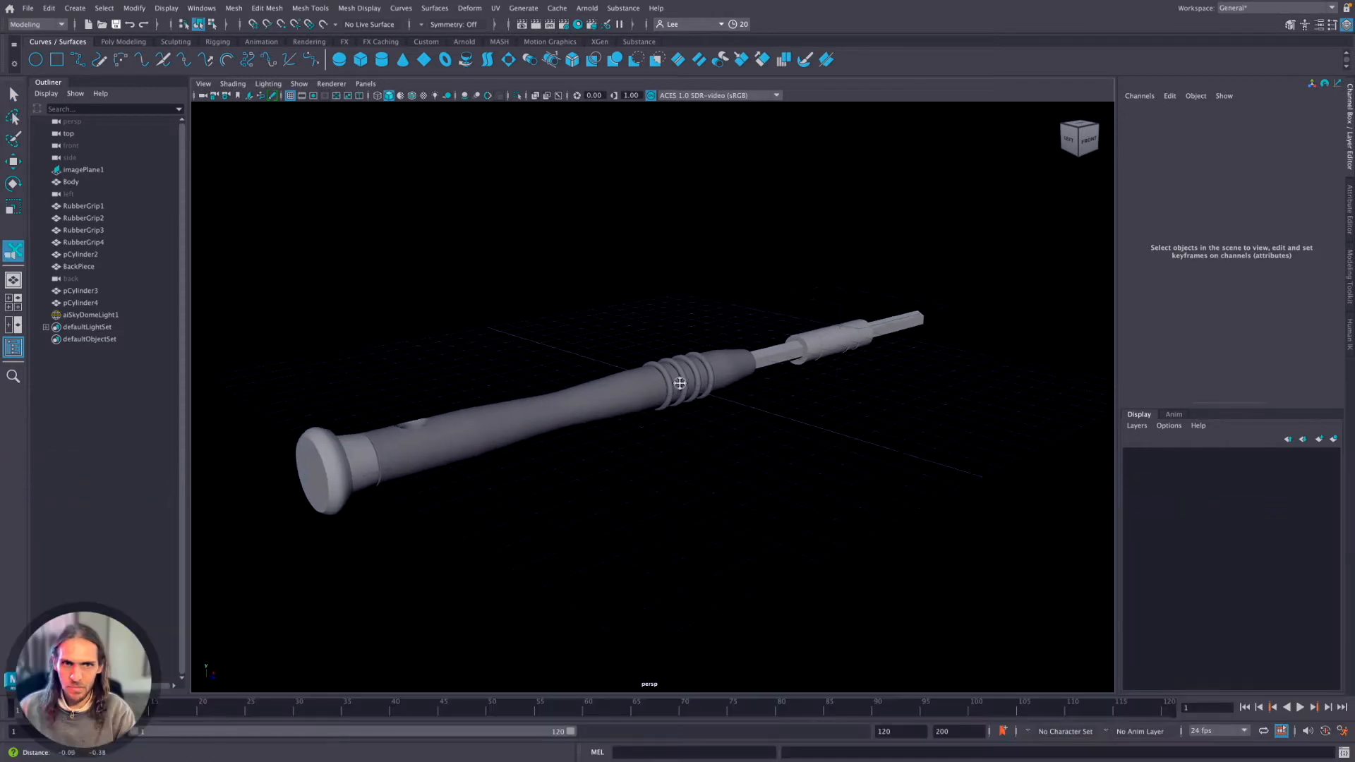
alt+drag(666, 342, 621, 337)
key(q)
Zoom repeatedly in and out on the screwdriver in the perspective view.
scroll(679, 353, up, 2)
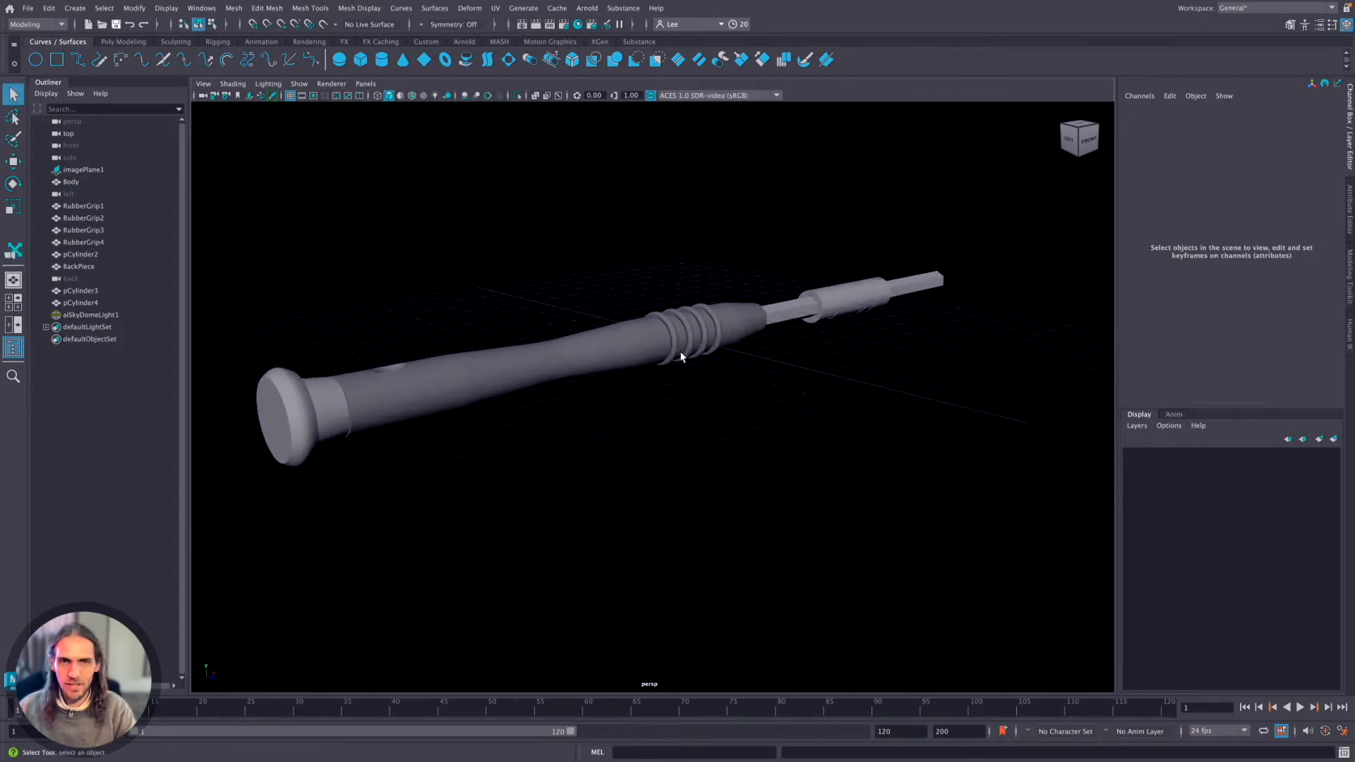
scroll(680, 355, down, 3)
scroll(681, 356, up, 3)
scroll(680, 361, down, 3)
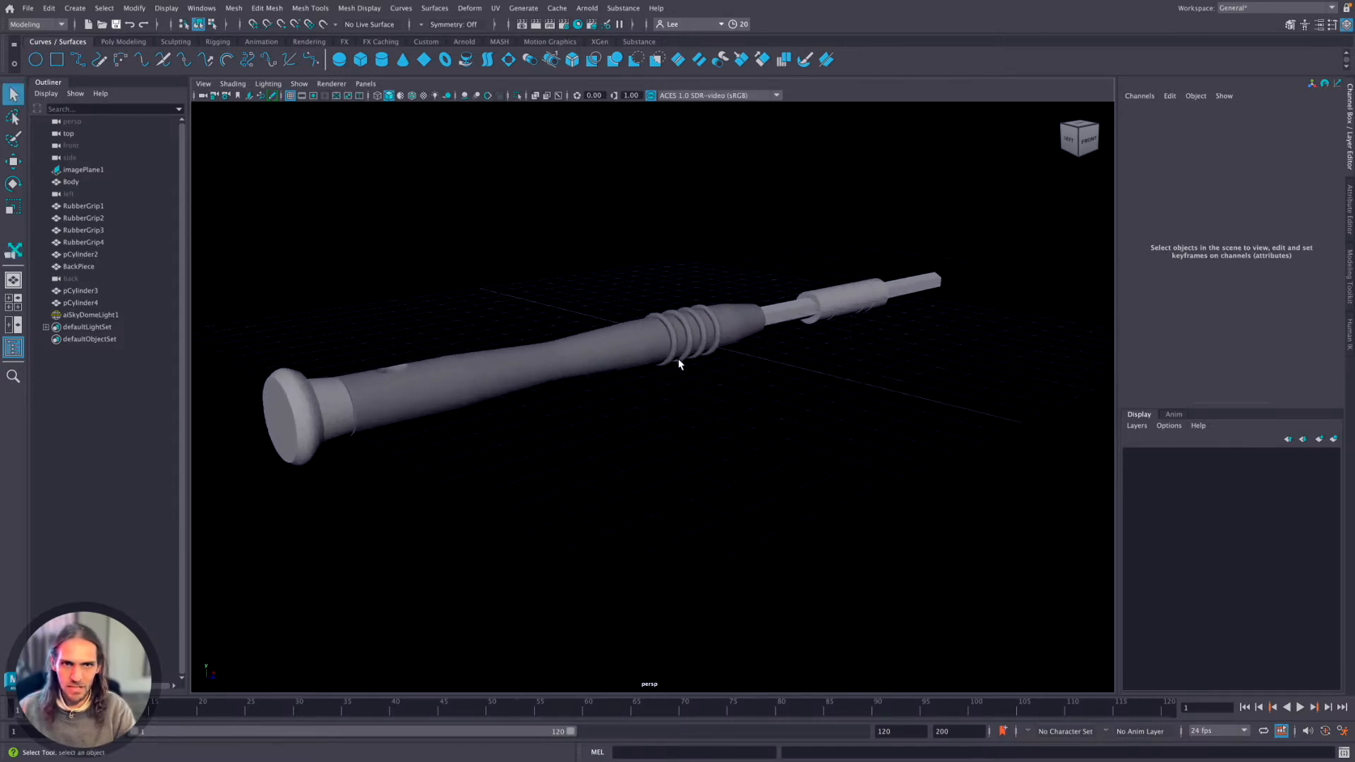
scroll(679, 366, up, 3)
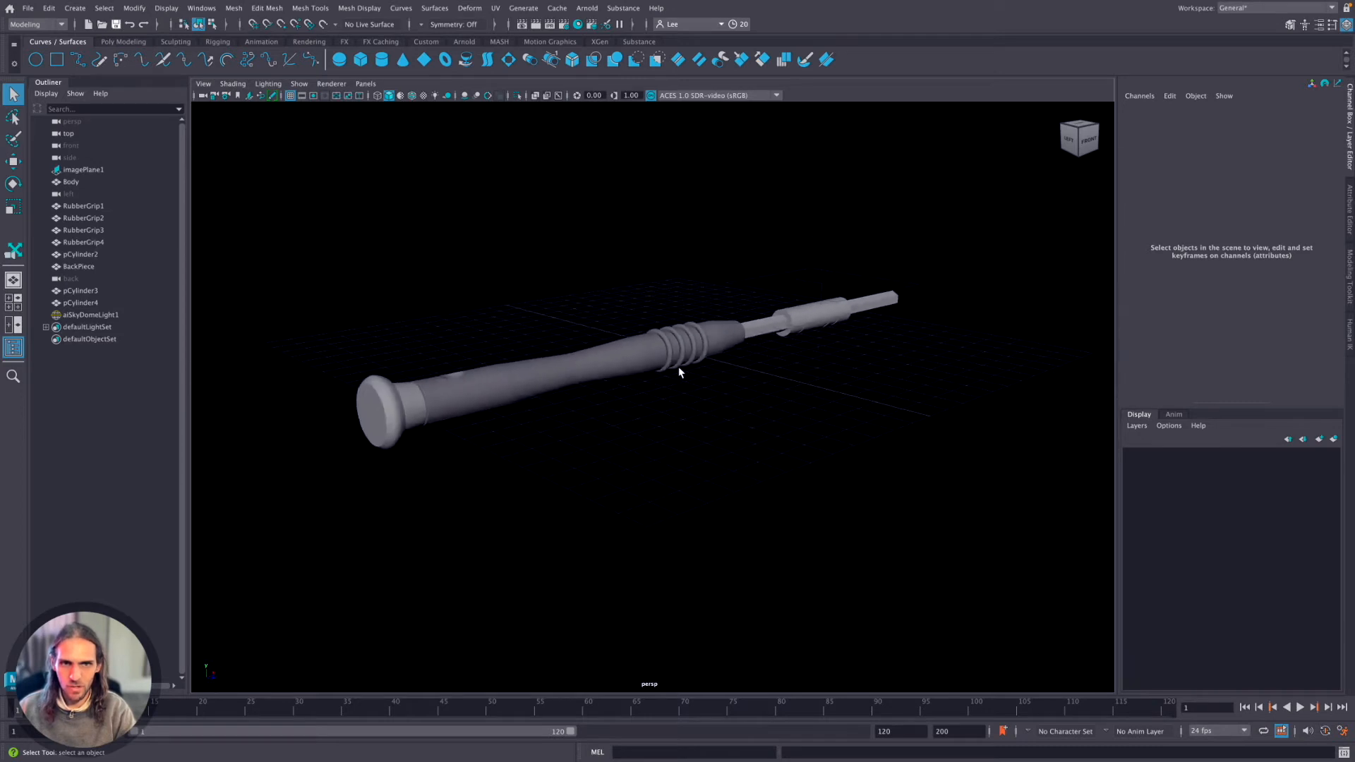
scroll(678, 374, down, 2)
scroll(679, 374, up, 3)
scroll(678, 376, down, 3)
scroll(678, 376, up, 4)
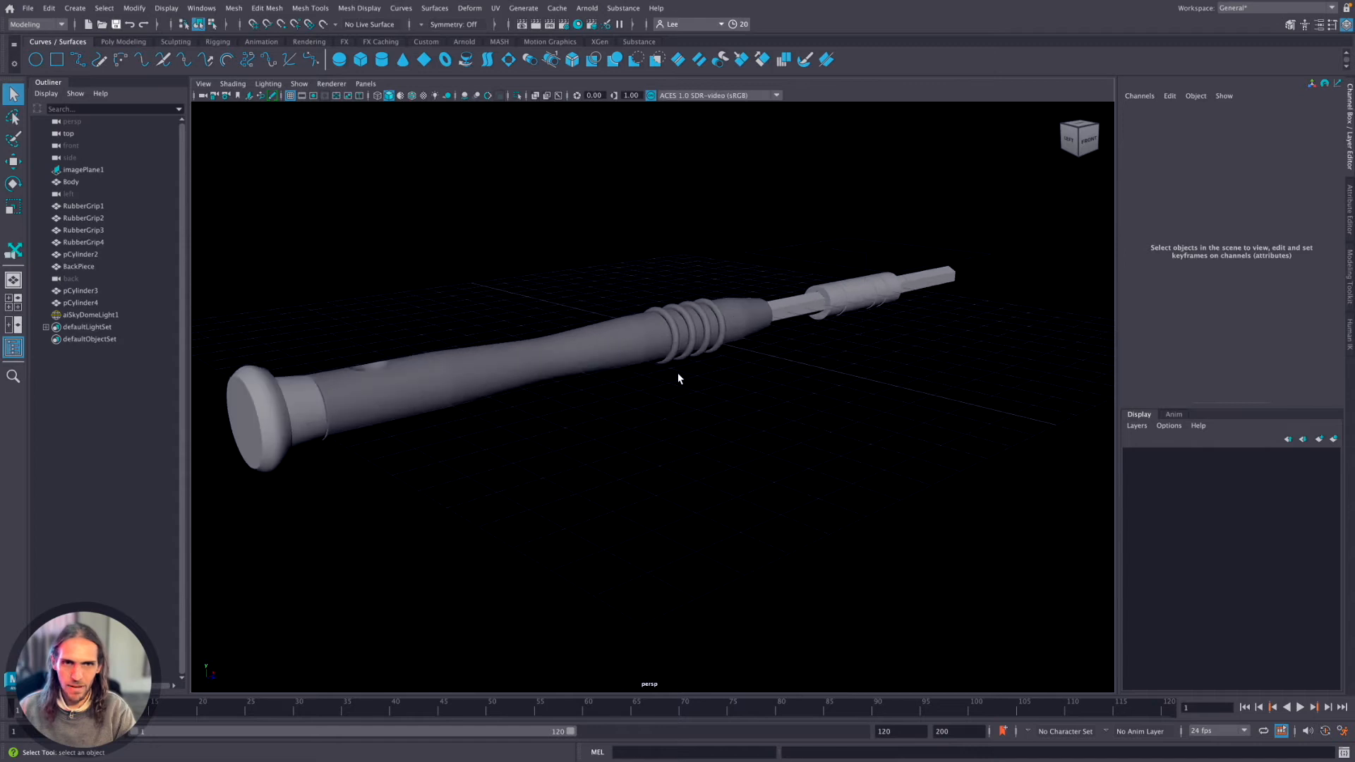
scroll(676, 375, down, 4)
scroll(676, 376, up, 1)
scroll(678, 381, down, 1)
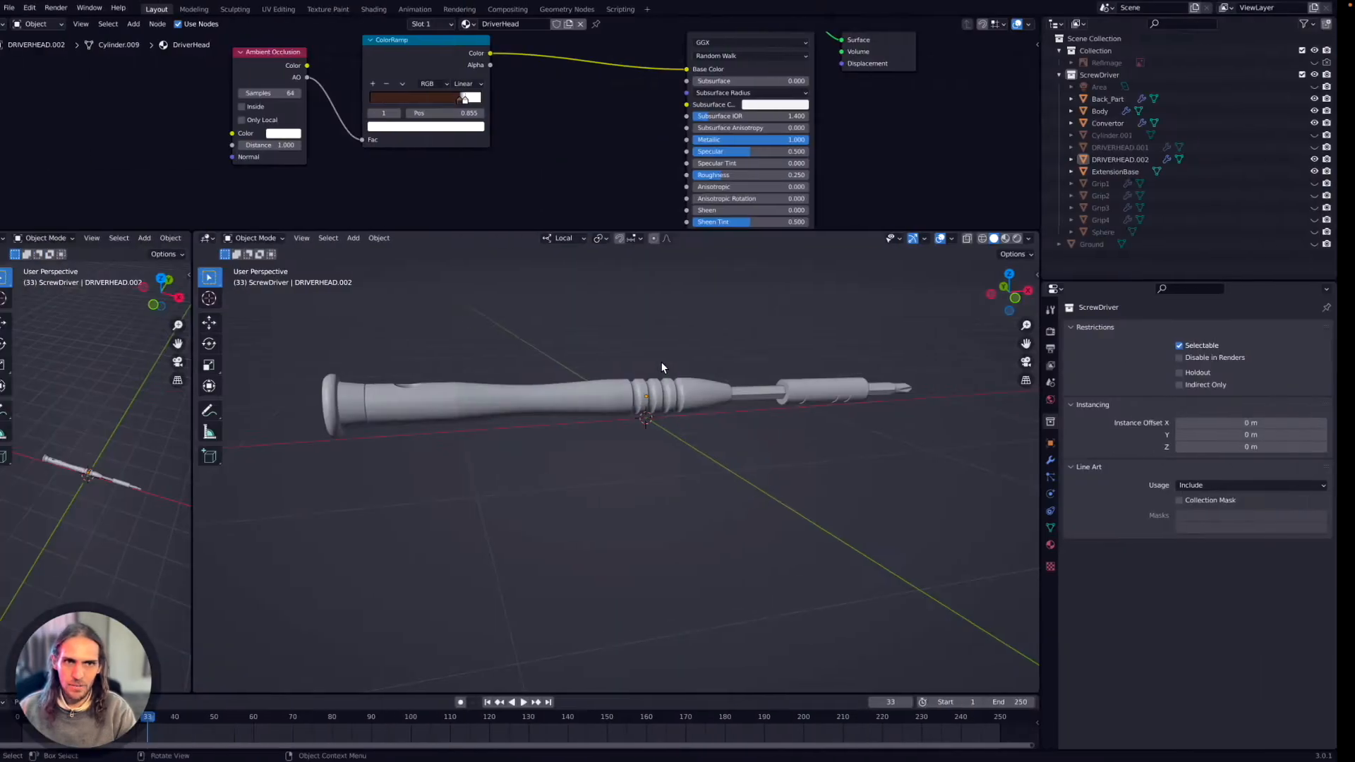
Switch to Blender, select the screwdriver's Body and frame the 3D view on it.
click(506, 398)
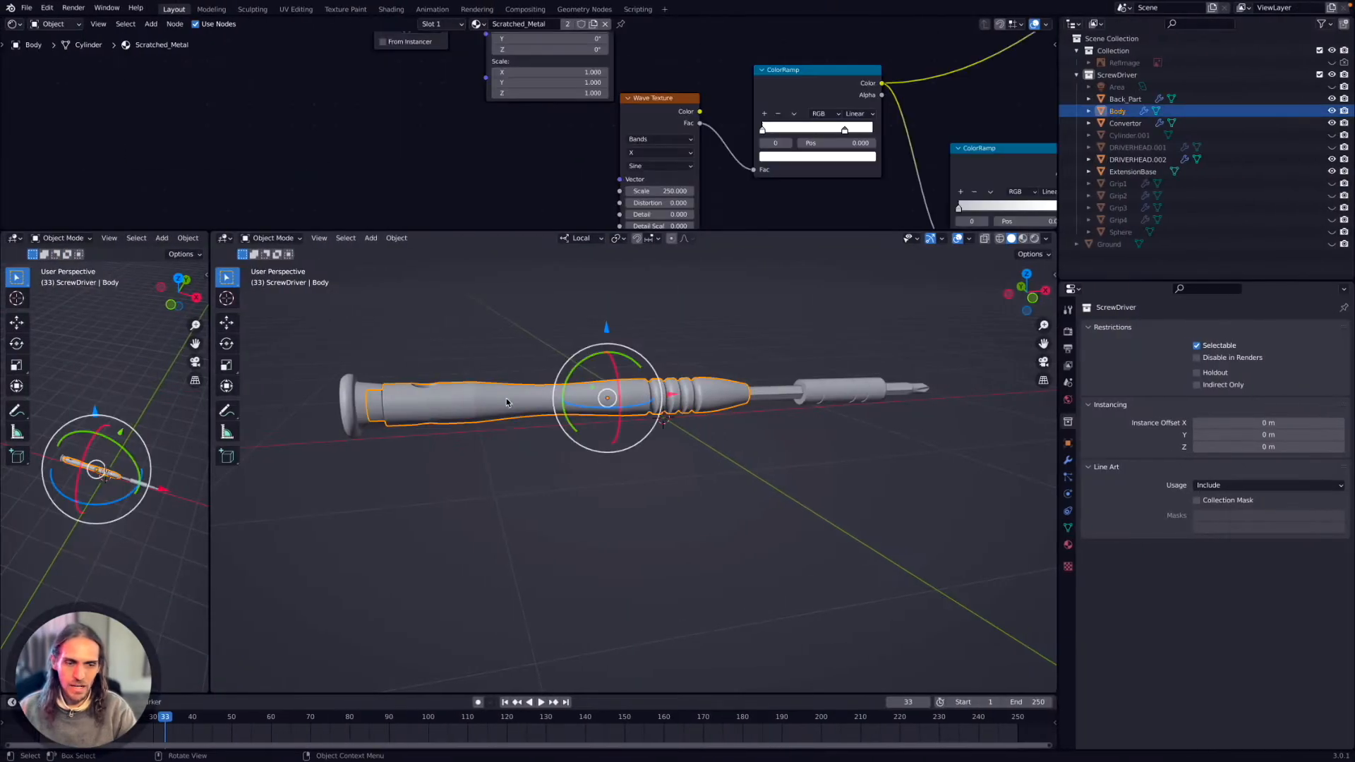
key(grave)
click(592, 439)
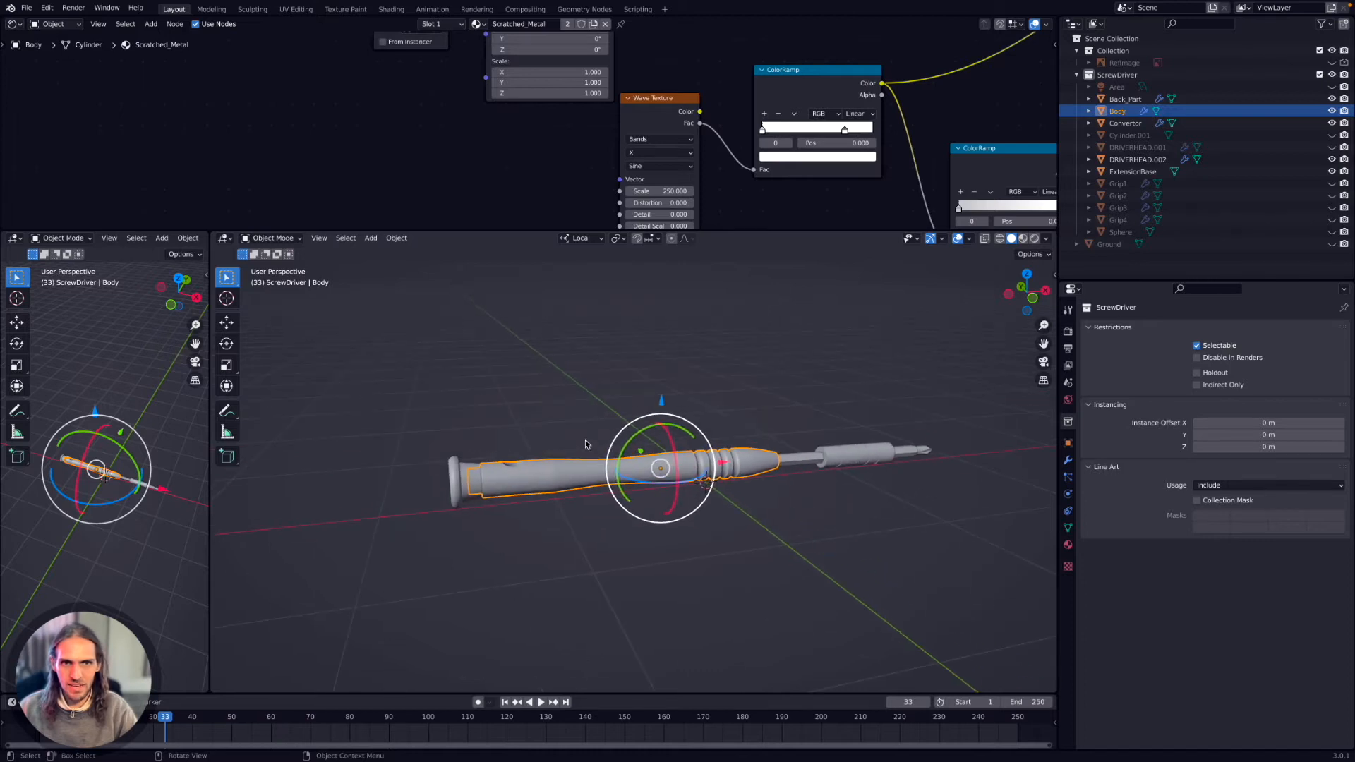
Select DRIVERHEAD.002 at the screwdriver's tip, frame it with View Selected and orbit around it.
click(917, 453)
key(grave)
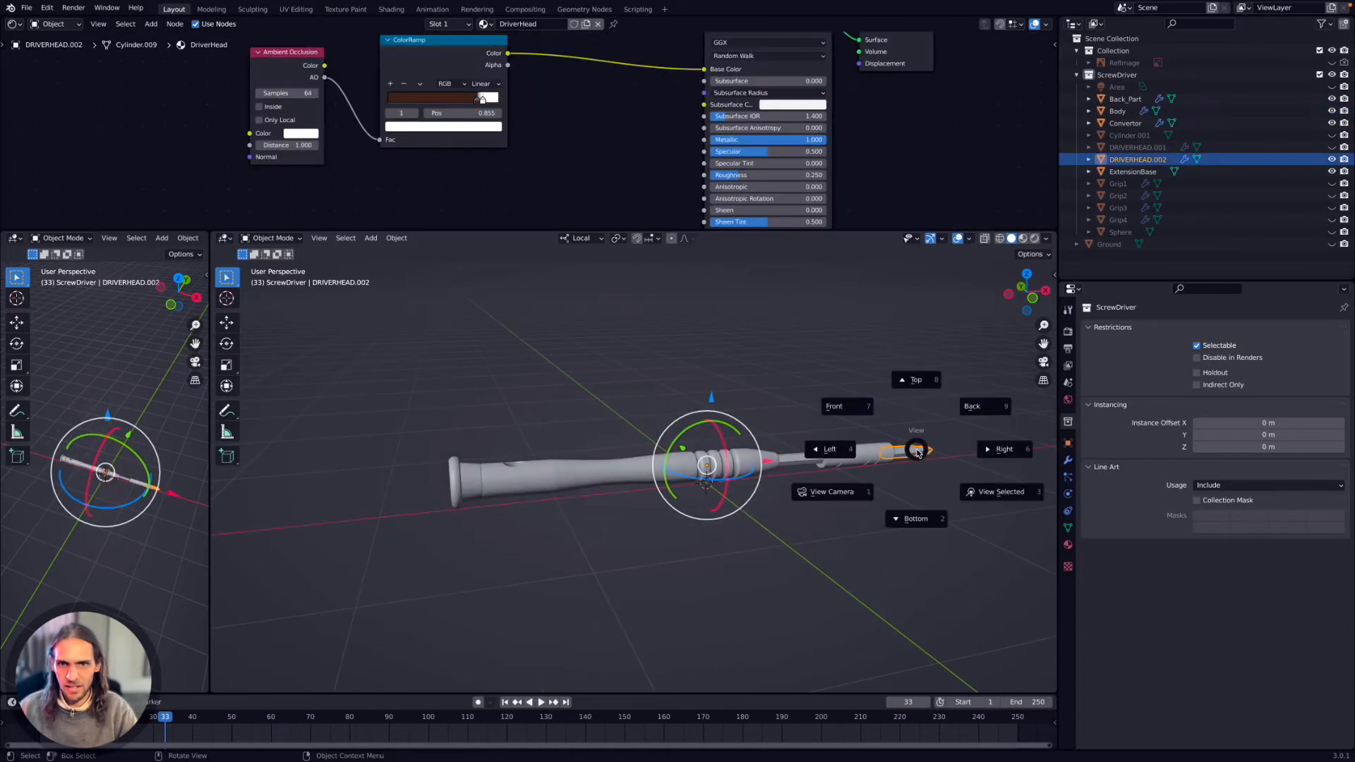
click(988, 494)
middle_drag(669, 478, 688, 452)
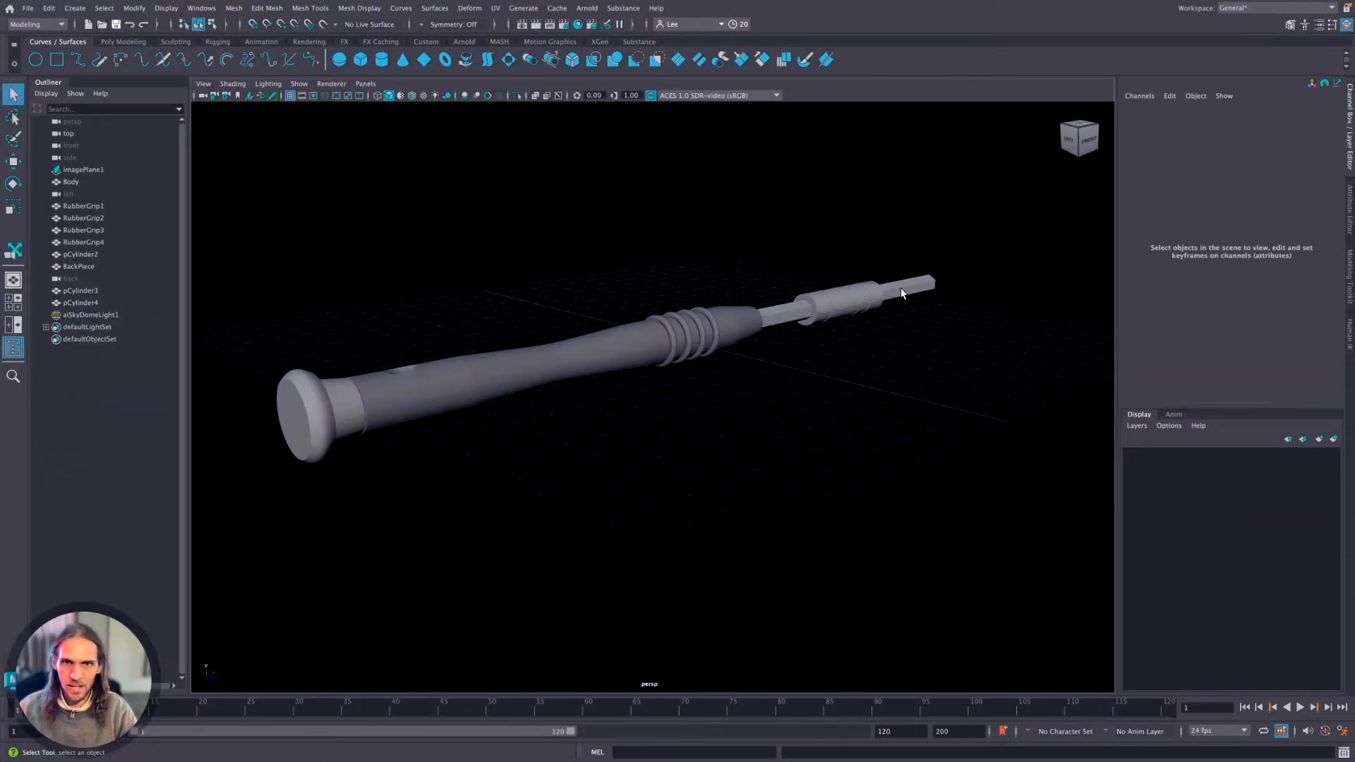
Switch to Maya, select pCylinder3 at the screwdriver's tip, frame it and orbit until its hexagonal end faces the view.
click(902, 294)
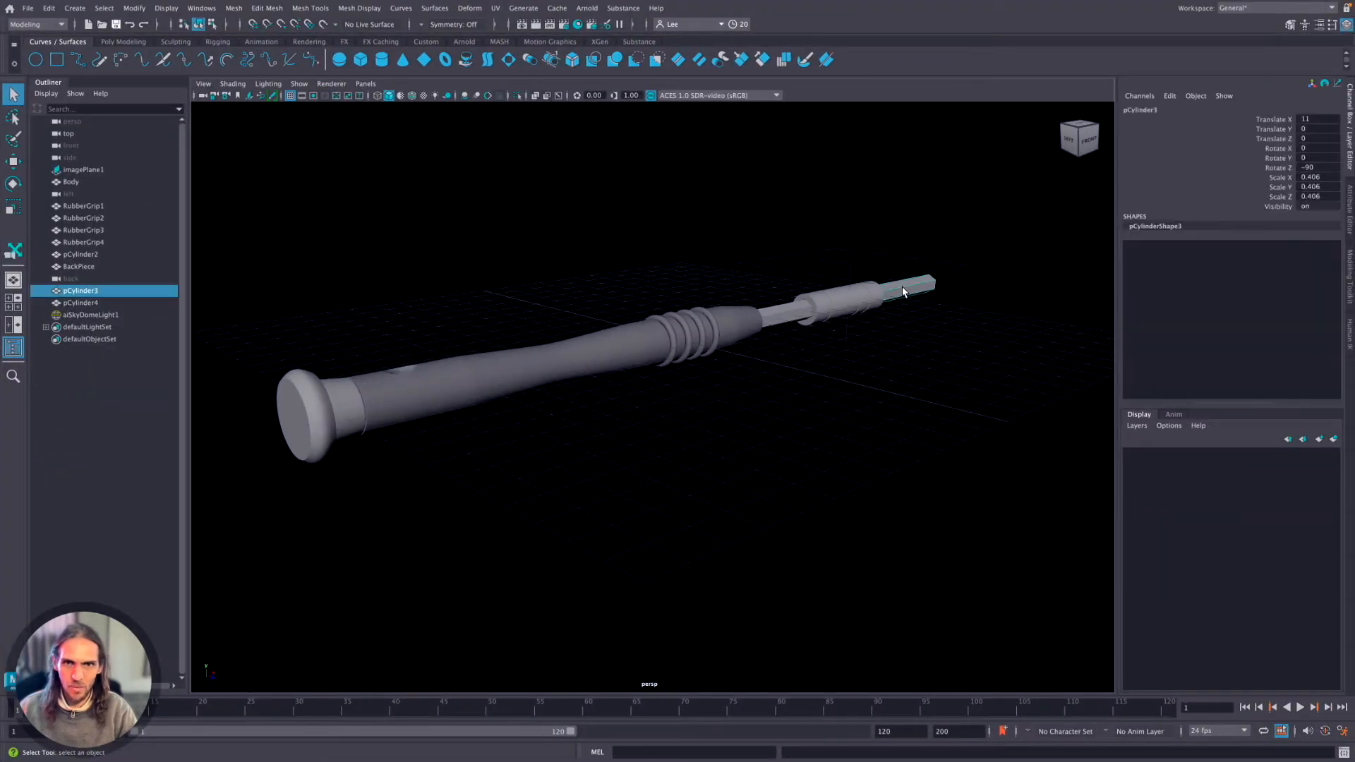
key(f)
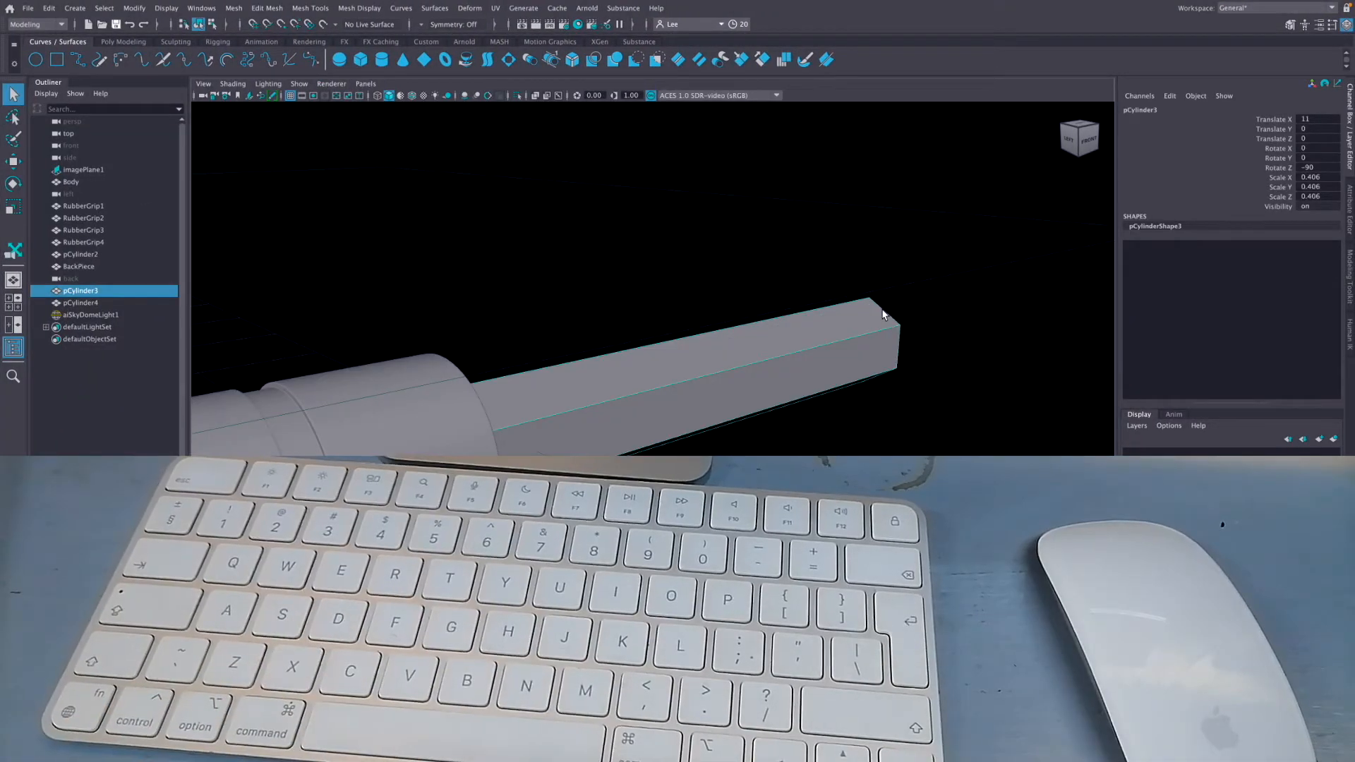
alt+drag(820, 357, 725, 364)
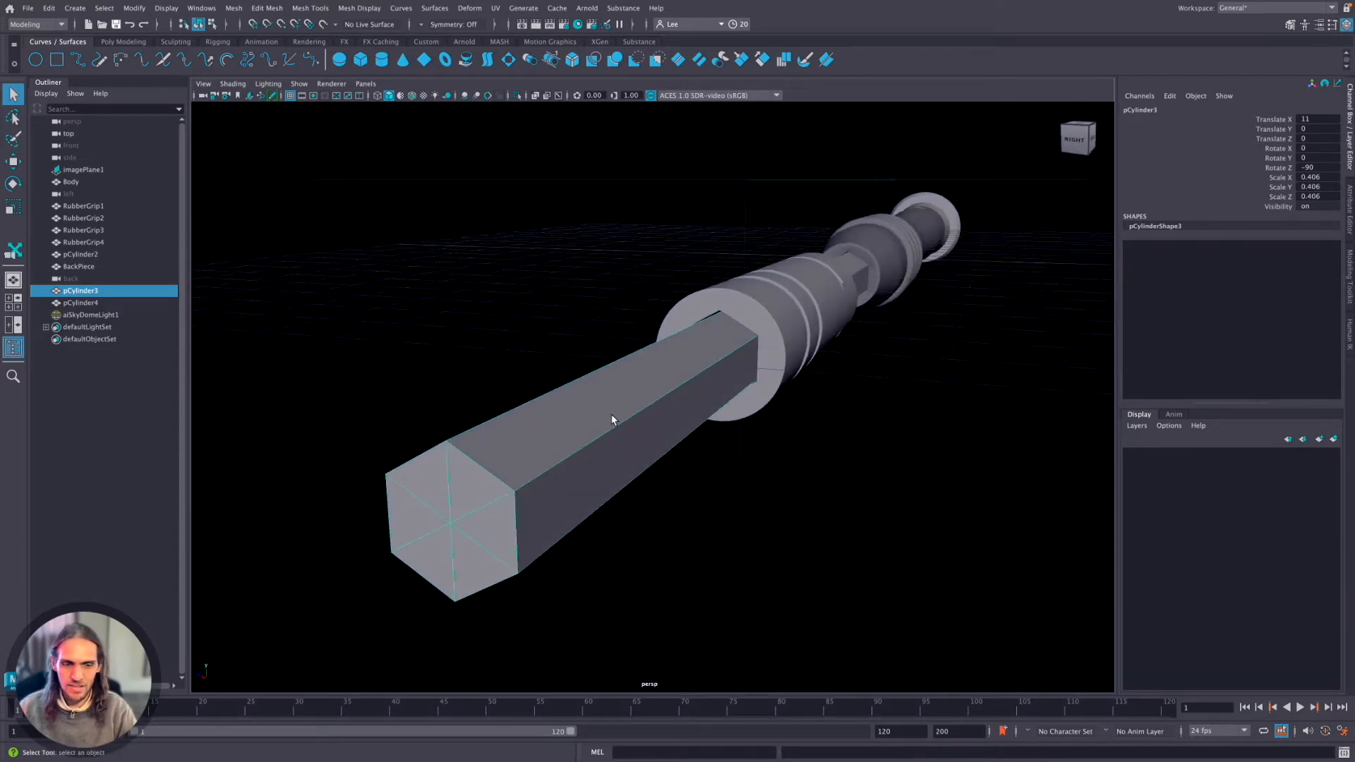
scroll(636, 421, down, 6)
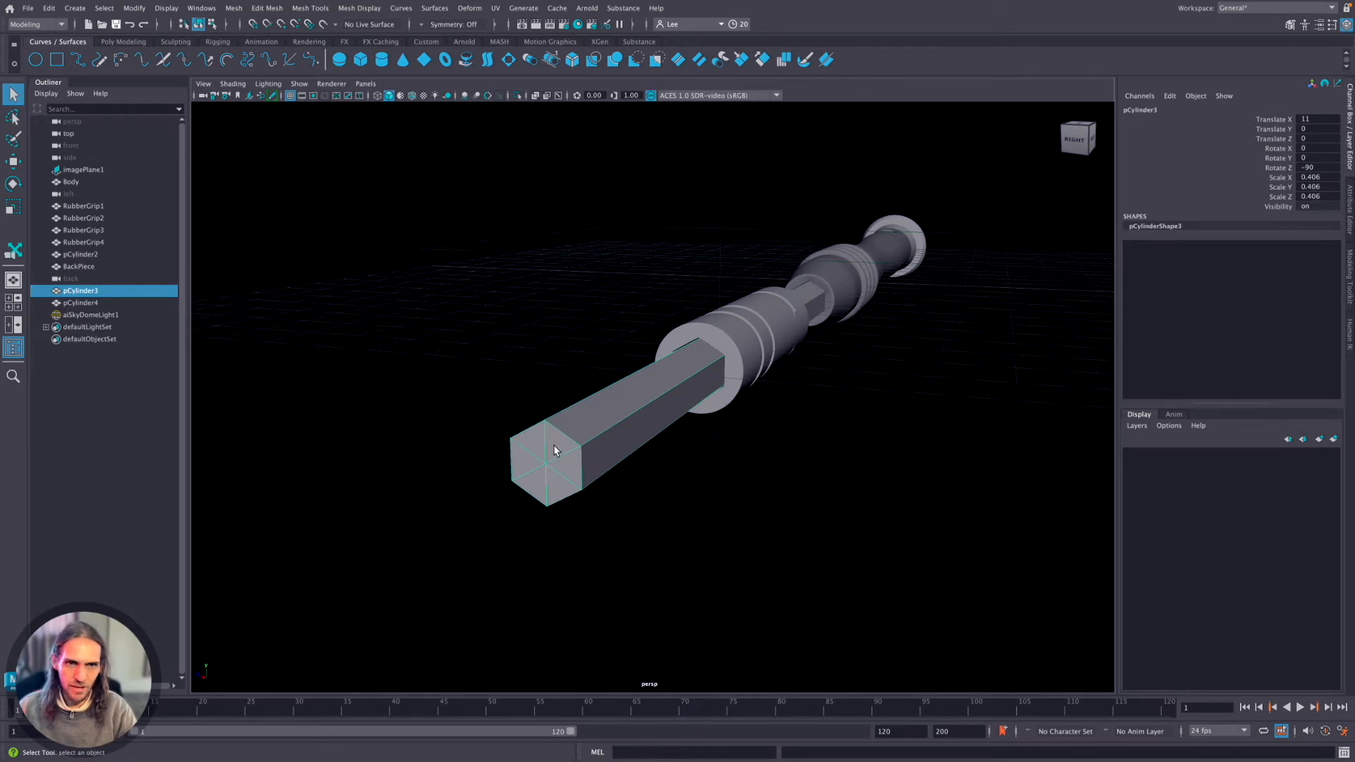
Switch pCylinder3 to face selection, pick one triangular face on its end cap and frame it.
mouse_move(563, 416)
right_down()
mouse_move(564, 451)
mouse_move(505, 433)
mouse_move(569, 453)
mouse_move(553, 442)
right_up()
click(553, 442)
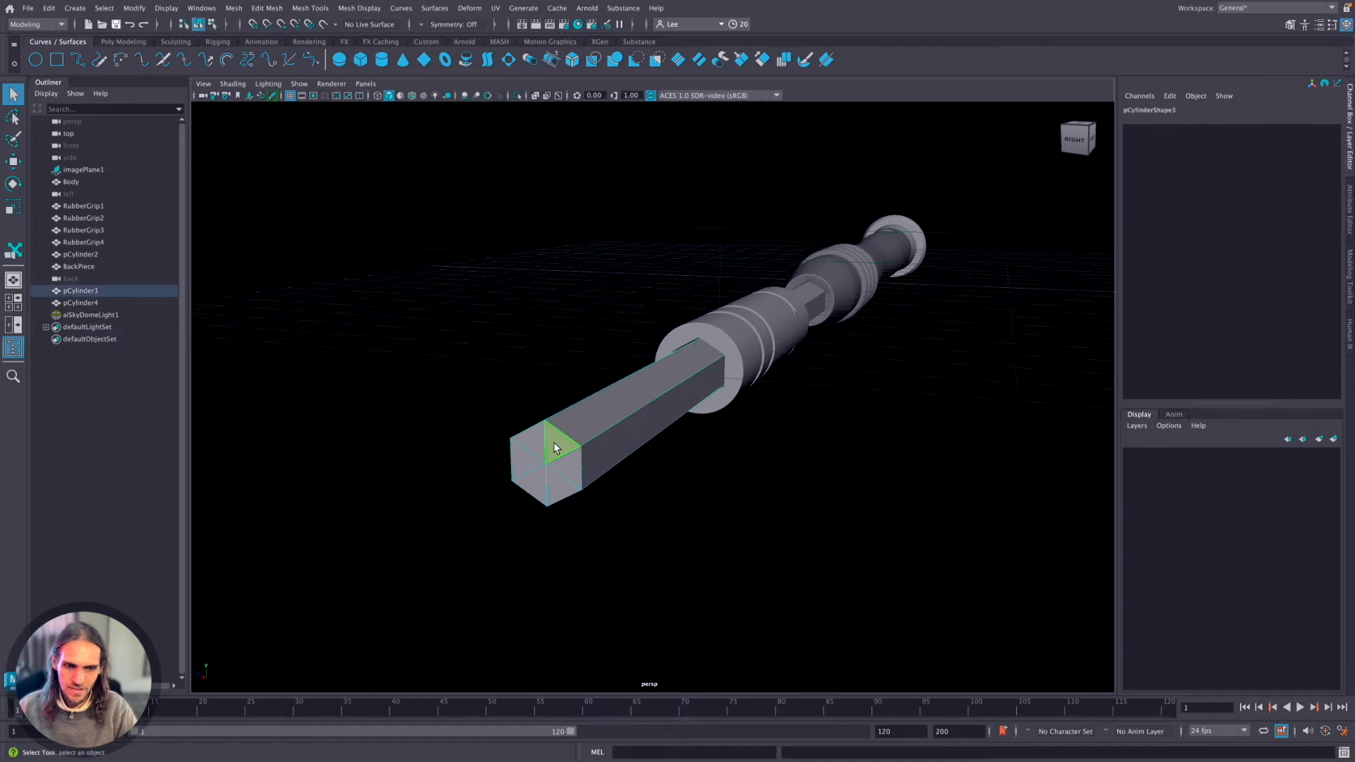
key(f)
Select the cylindrical connector pCylinder4 and bring it close up in the viewport.
click(655, 374)
right_drag(705, 276, 802, 261)
scroll(807, 280, down, 10)
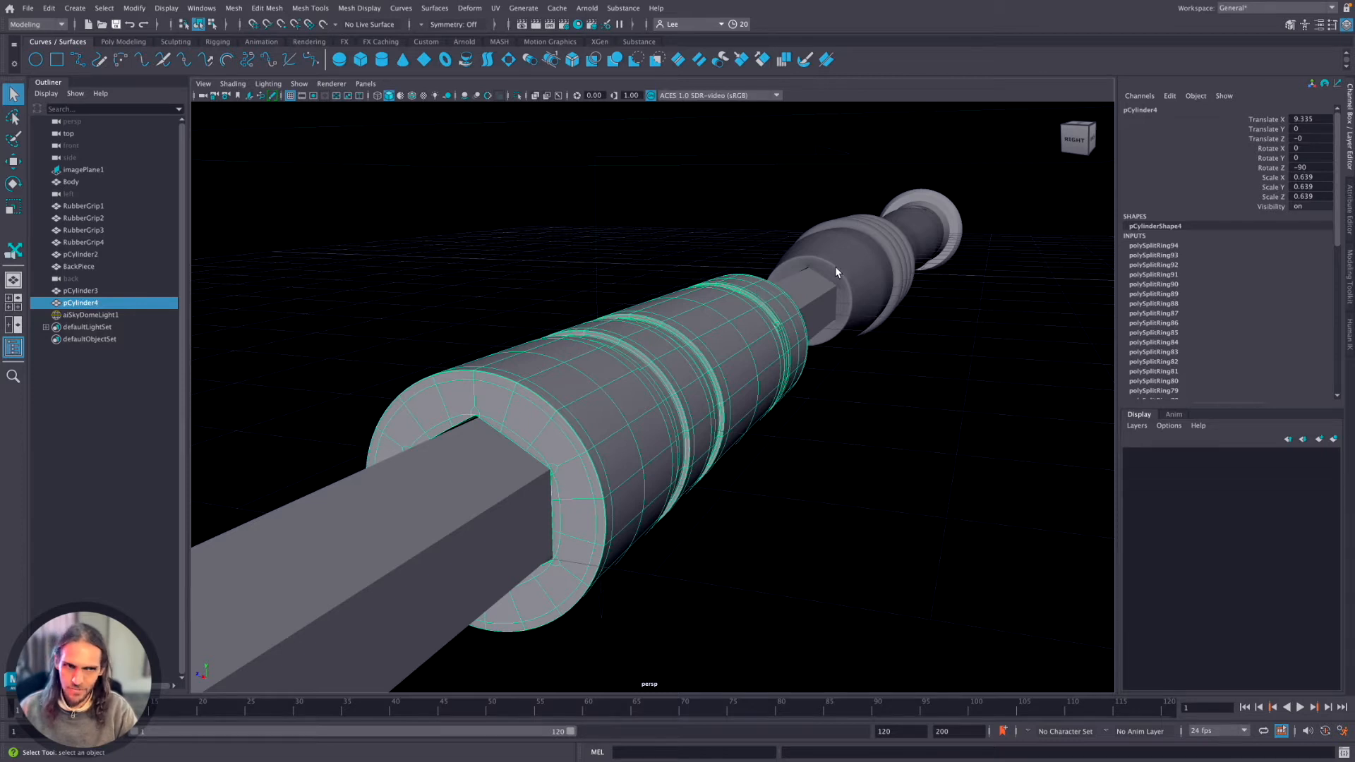
Select the screwdriver's Body and display its settings in the Attribute Editor.
click(855, 271)
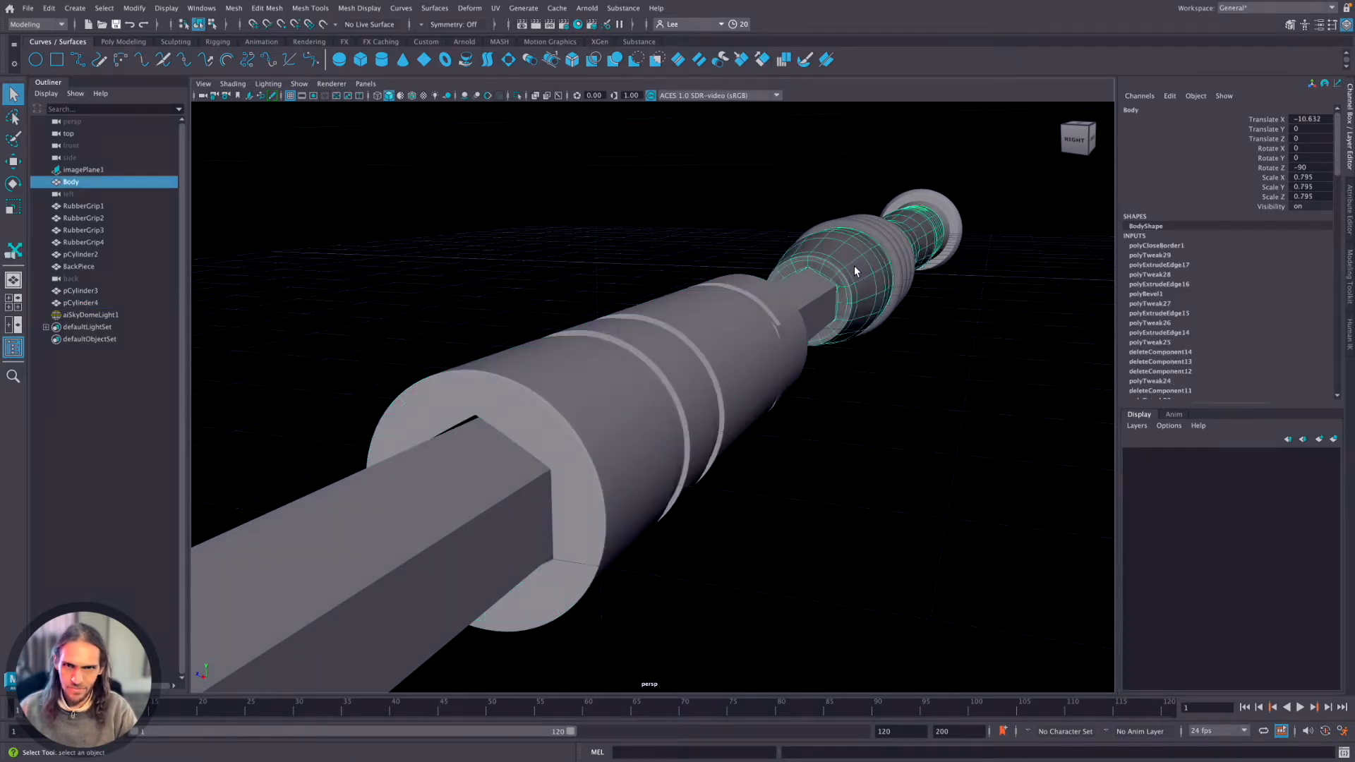
right_drag(855, 271, 837, 274)
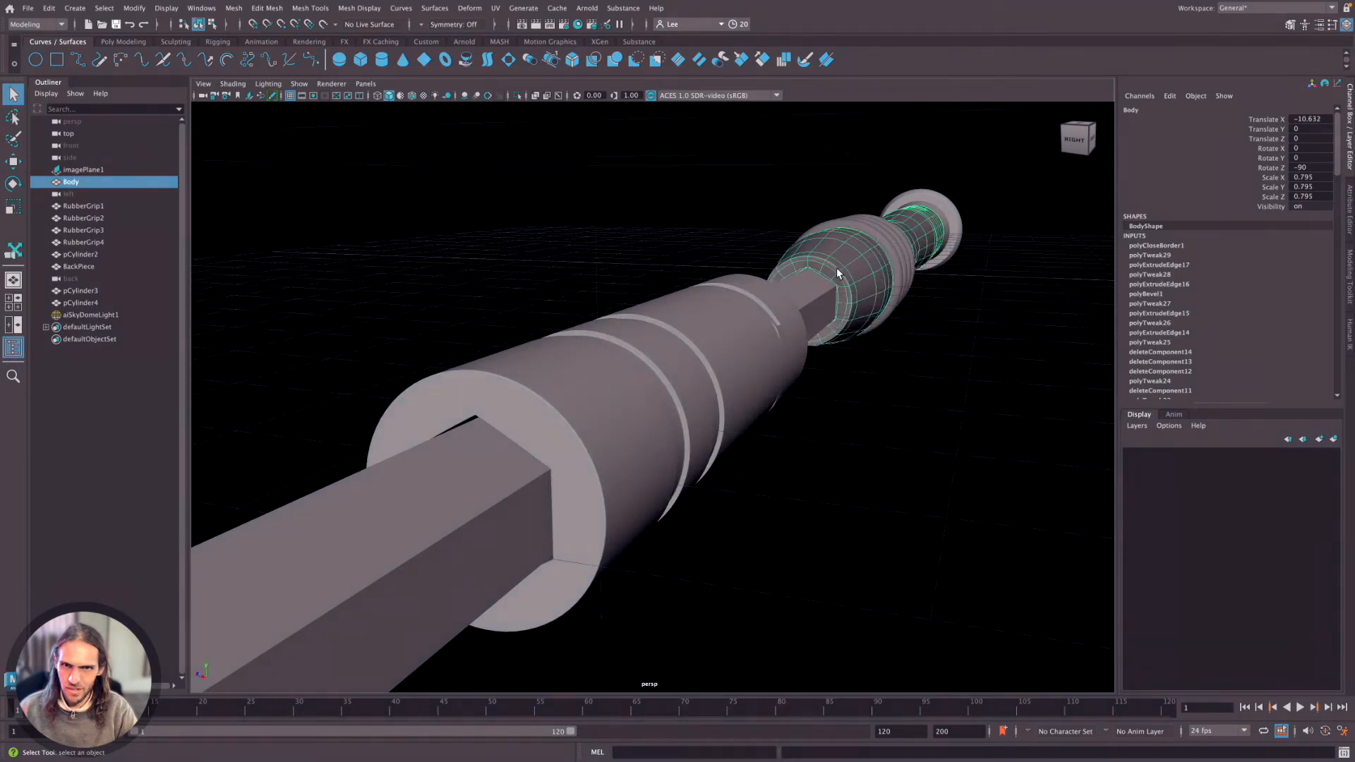
key(ctrl+a)
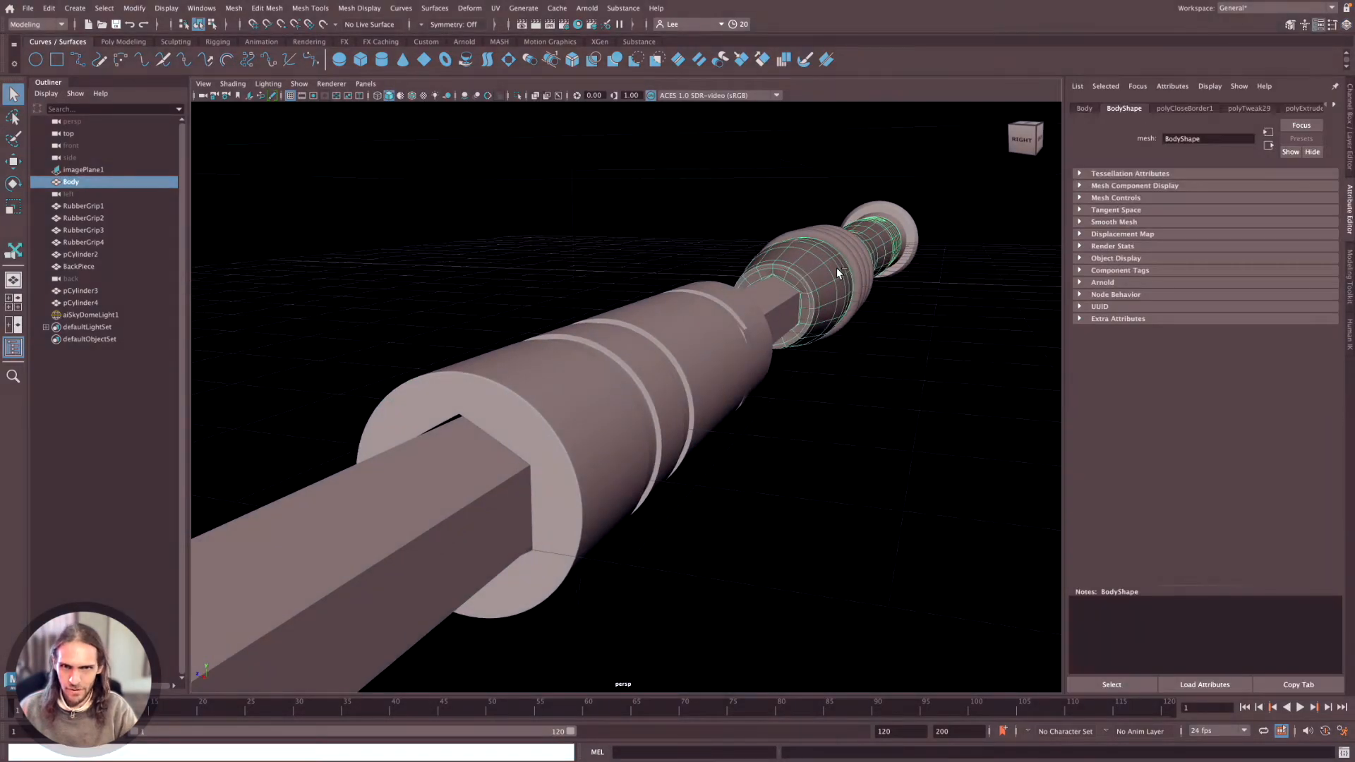
Frame all objects in the scene, including the sky dome, and rotate the perspective view.
key(f)
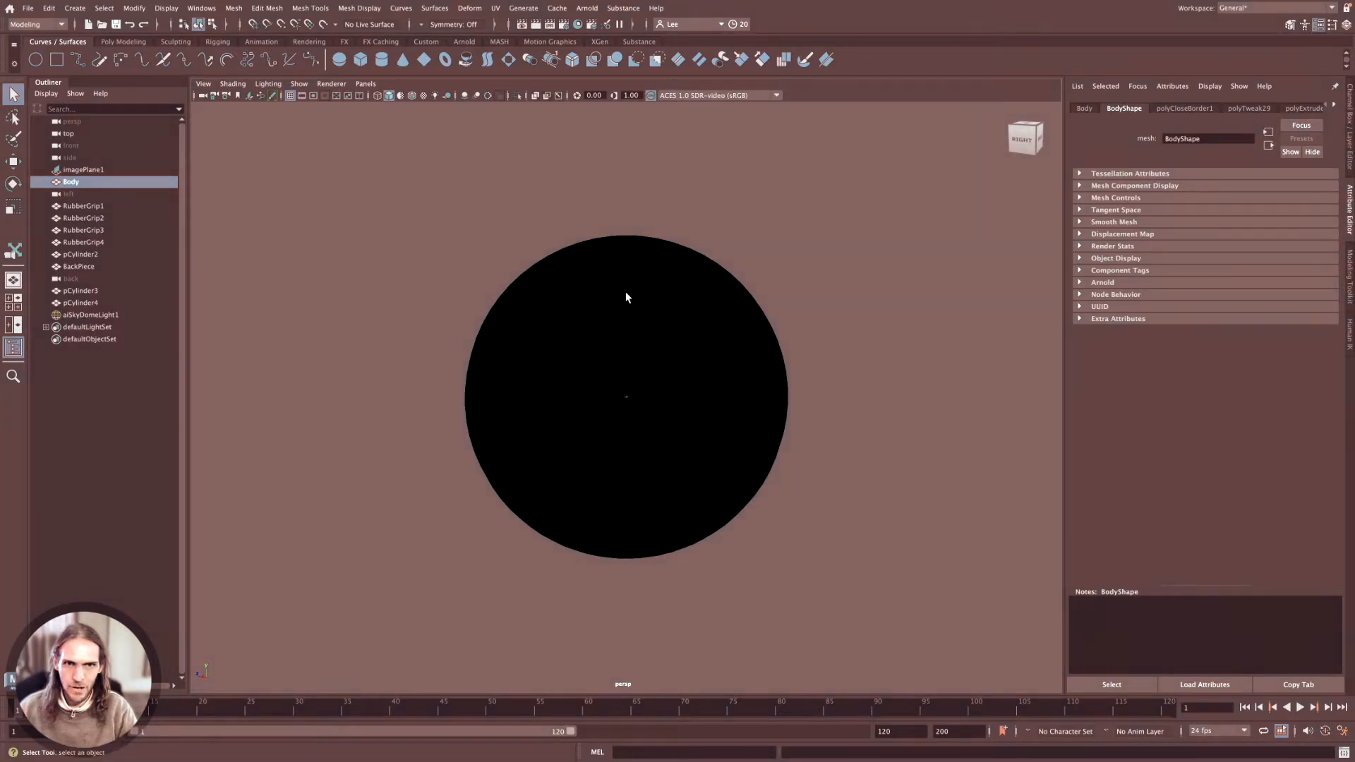
scroll(626, 291, down, 5)
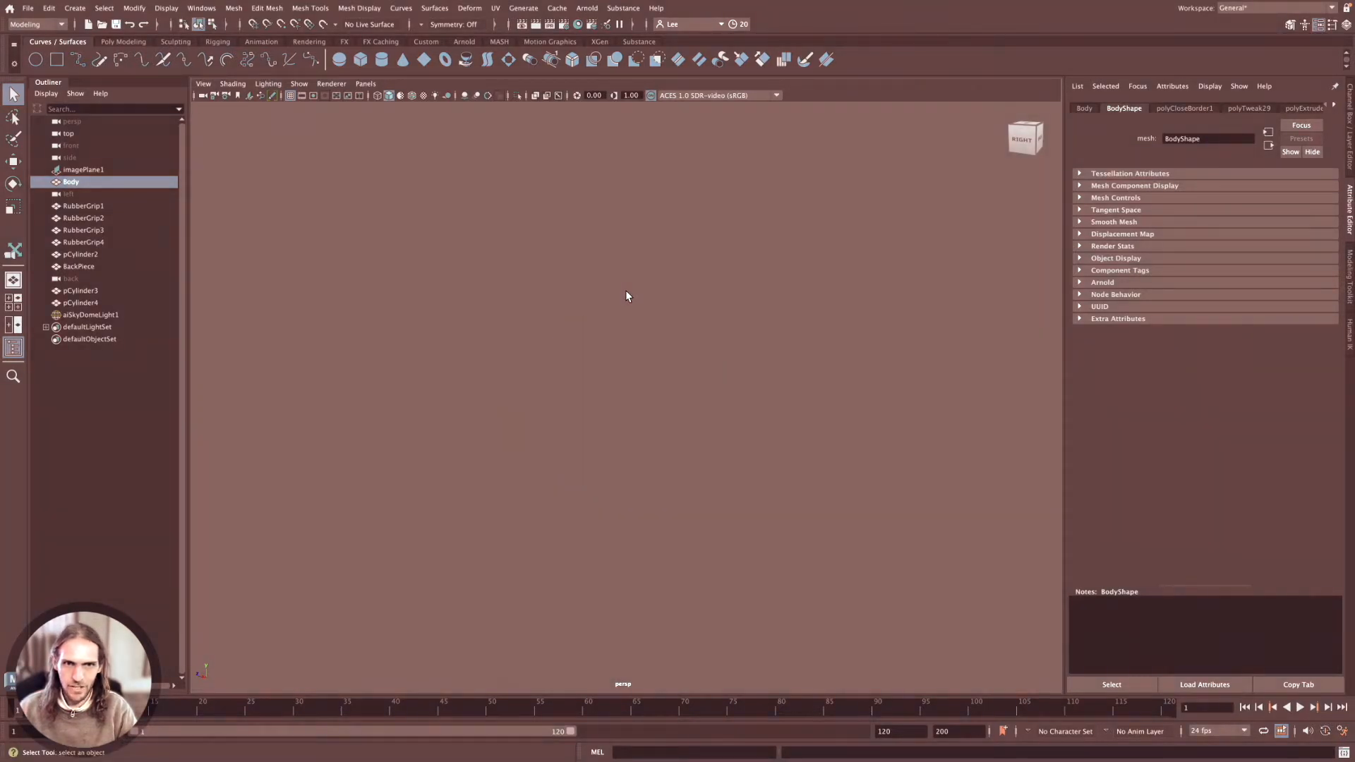
click(1039, 150)
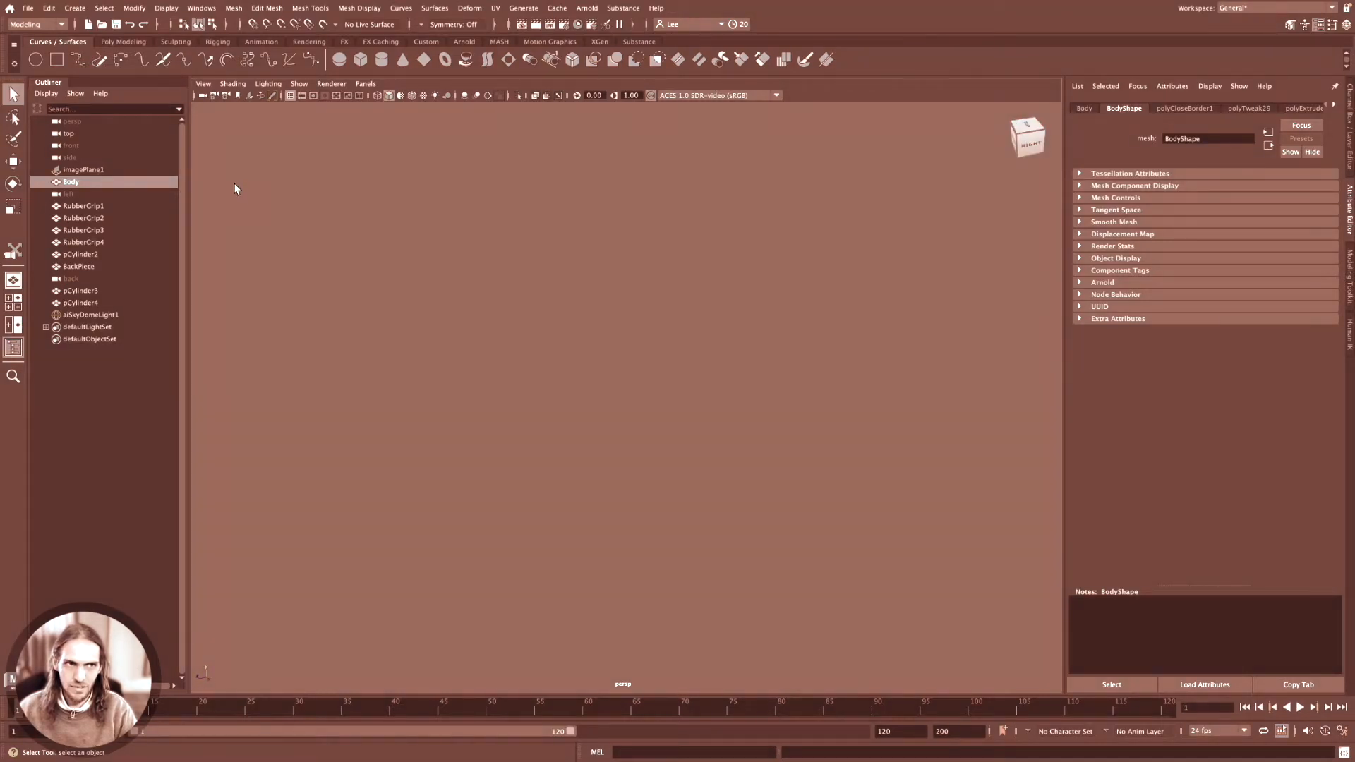
click(78, 170)
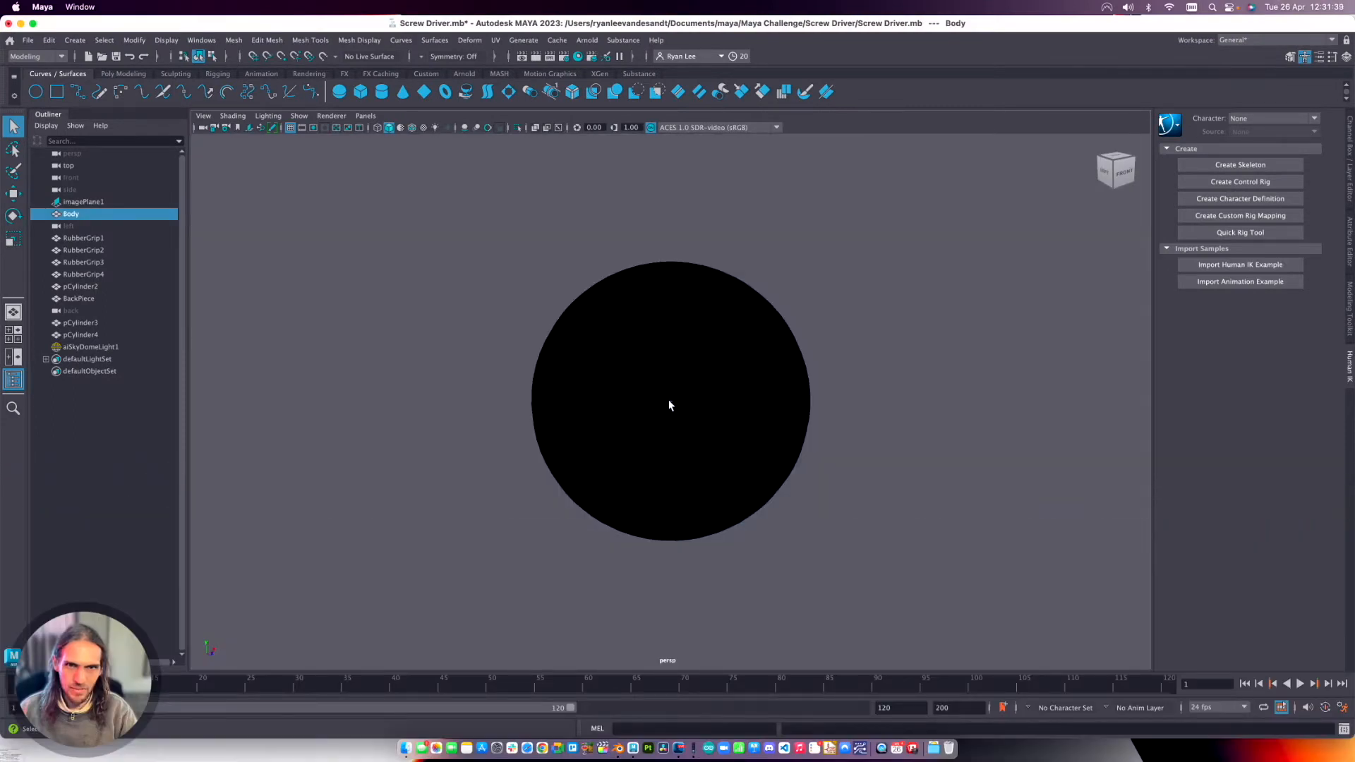
Frame the selected Body and zoom out until the rest of the screwdriver shows around it.
key(f)
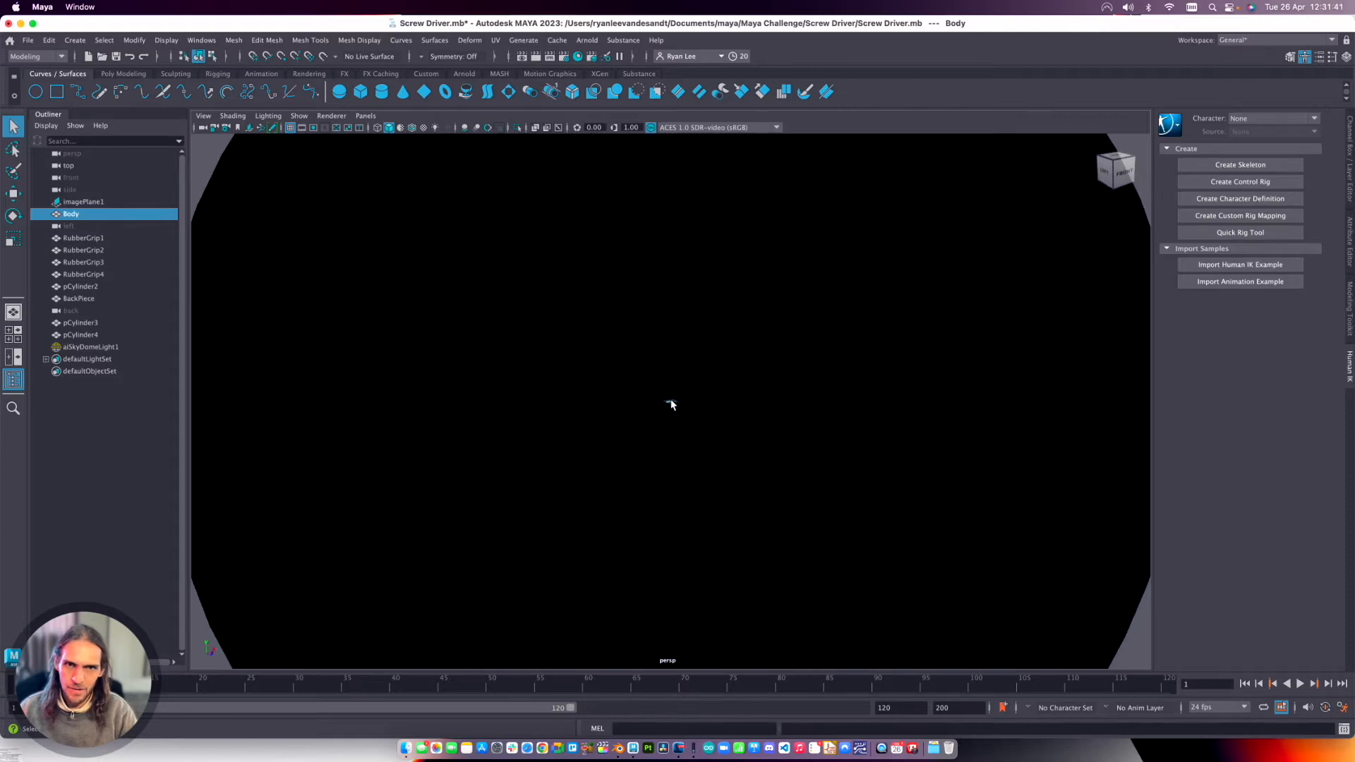
scroll(671, 400, up, 3)
scroll(671, 399, down, 10)
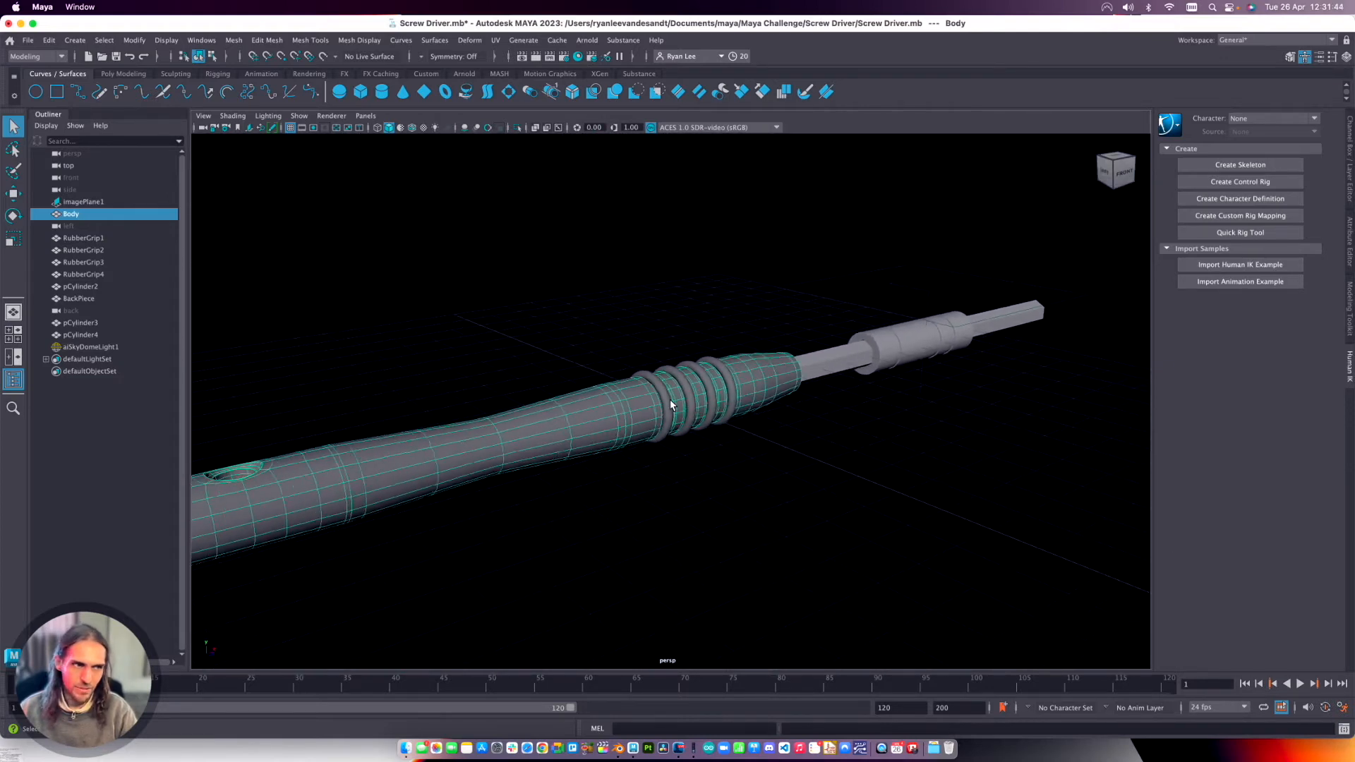
scroll(669, 402, down, 5)
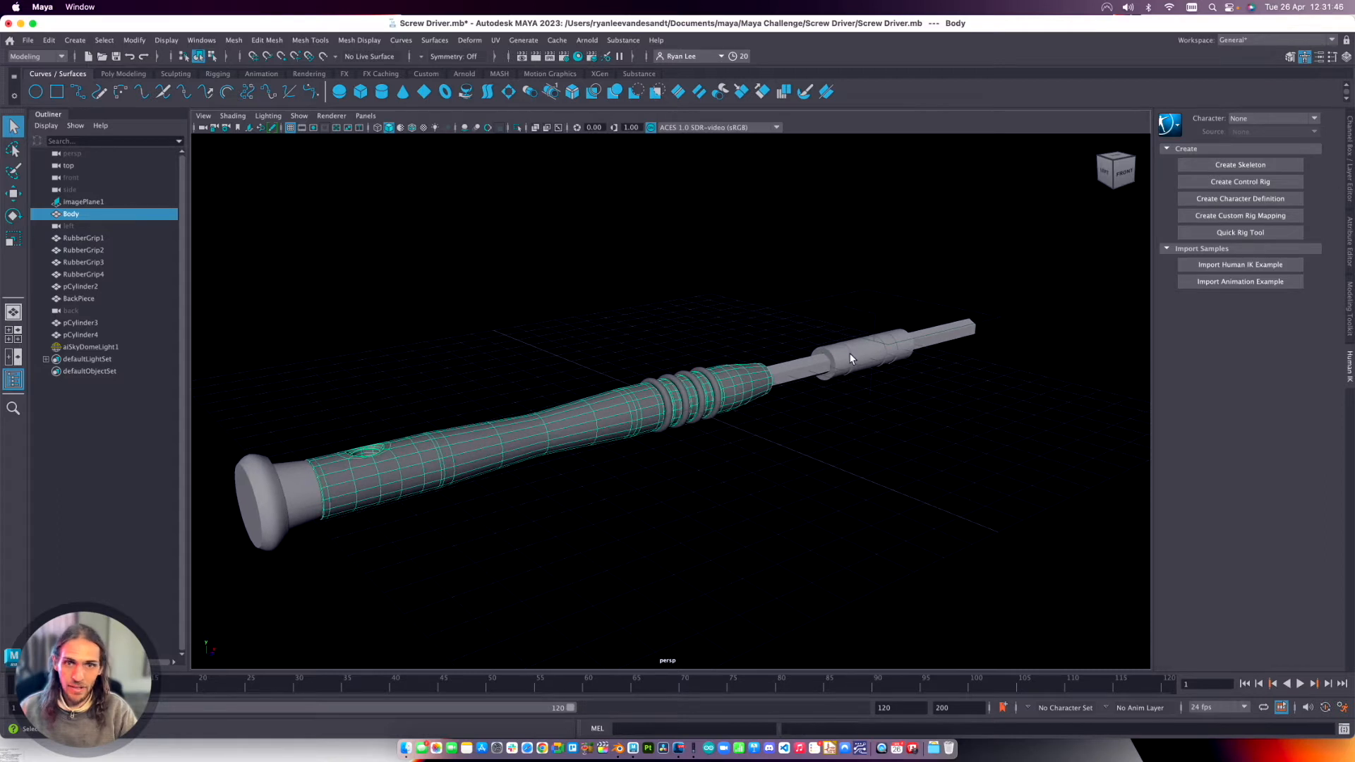
Select pCylinder4, BackPiece and RubberGrip1 together in the viewport, and clear the selection.
click(851, 358)
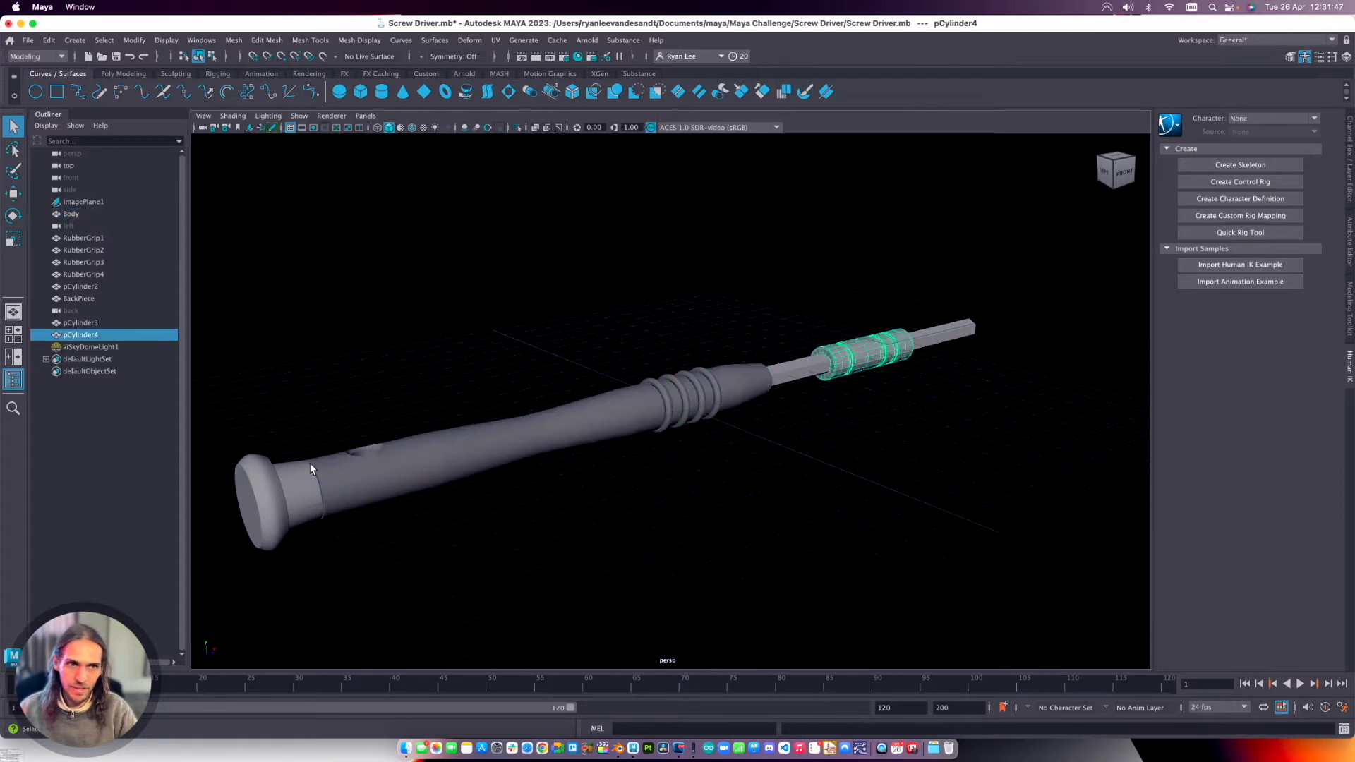
shift+click(311, 465)
shift+click(681, 372)
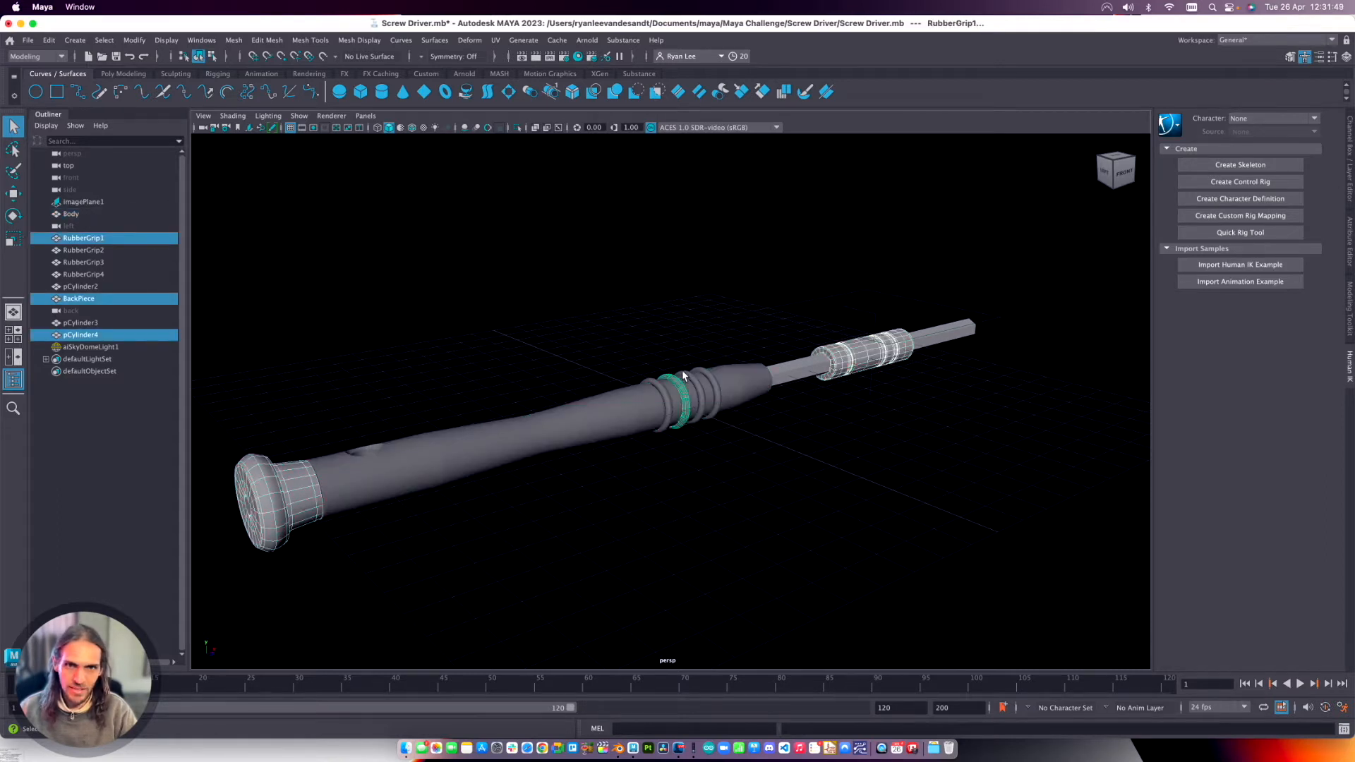
click(692, 327)
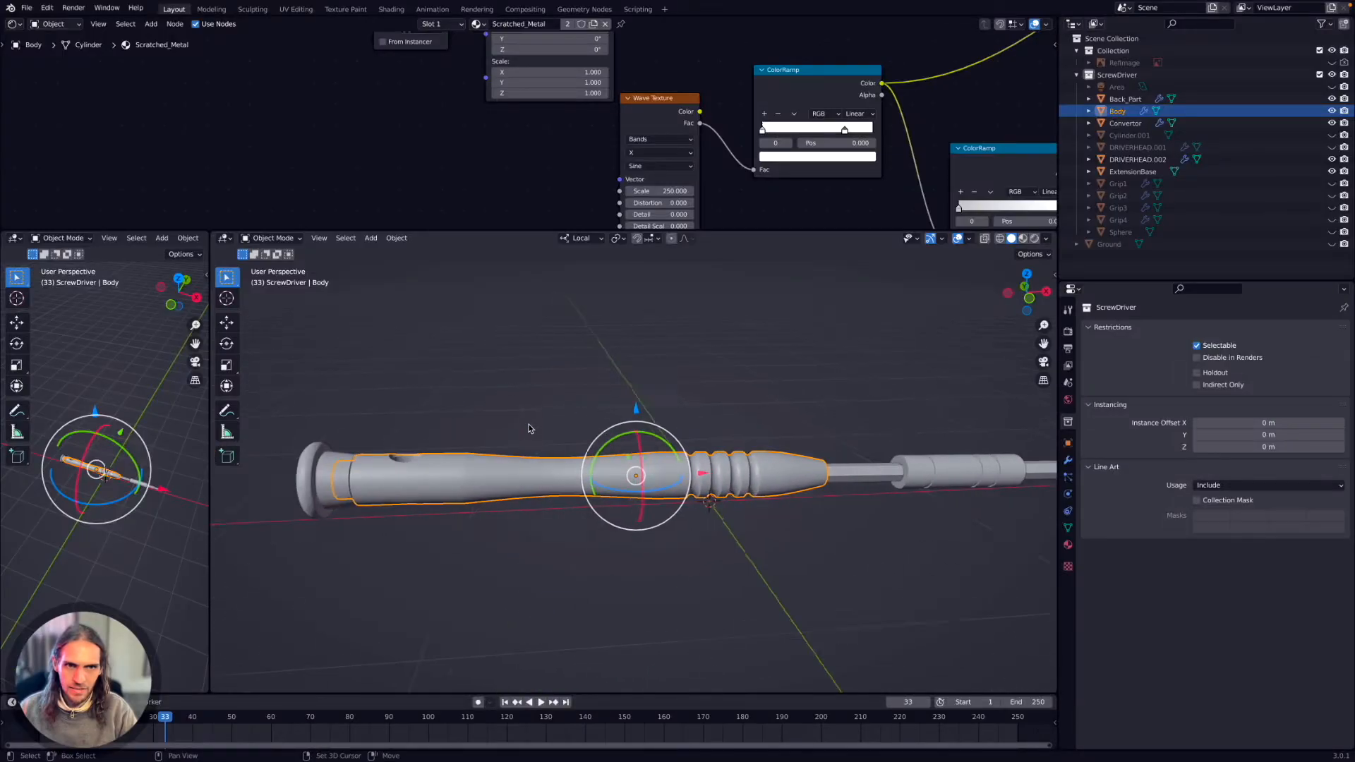
Switch to Blender and toggle the Body between Edit Mode and Object Mode several times, ending in Object Mode.
key(Tab)
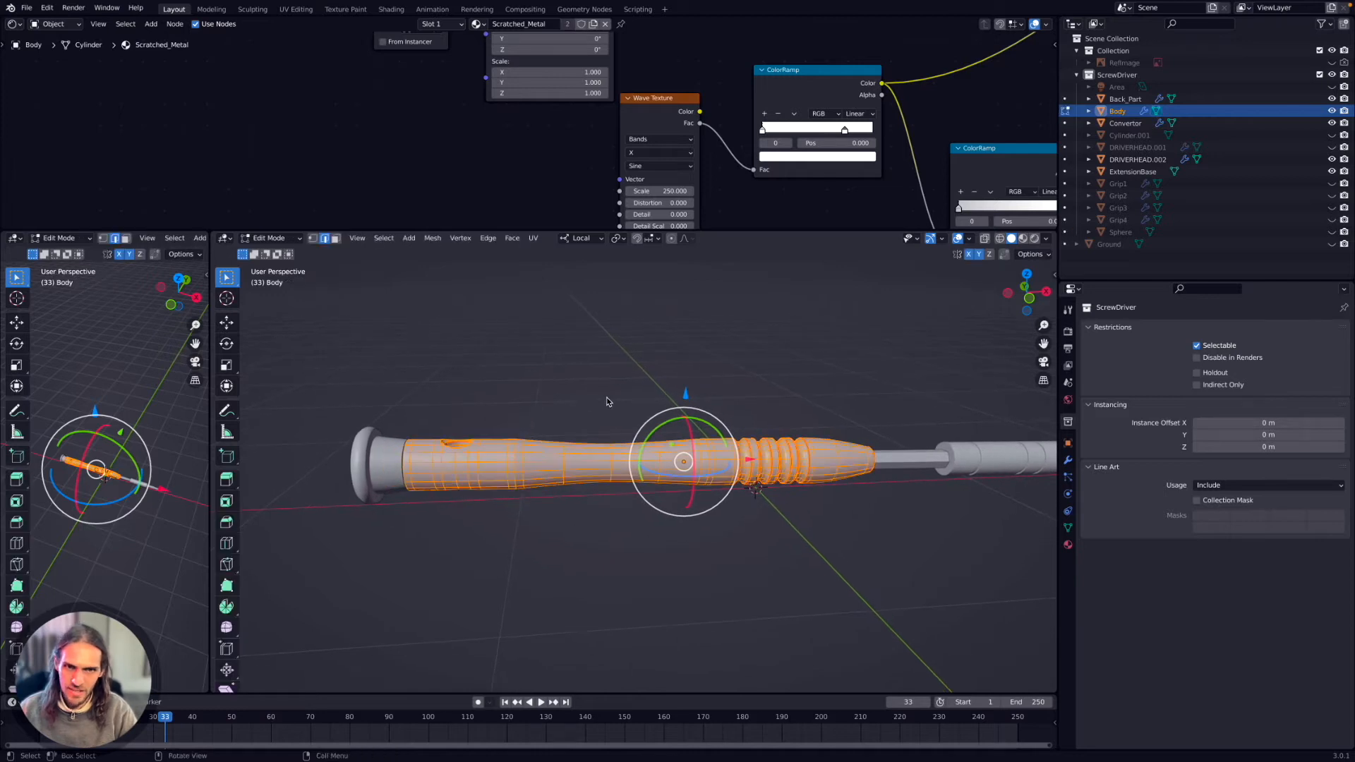
key(Tab)
key(Tab)
key(Tab)
key(Tab)
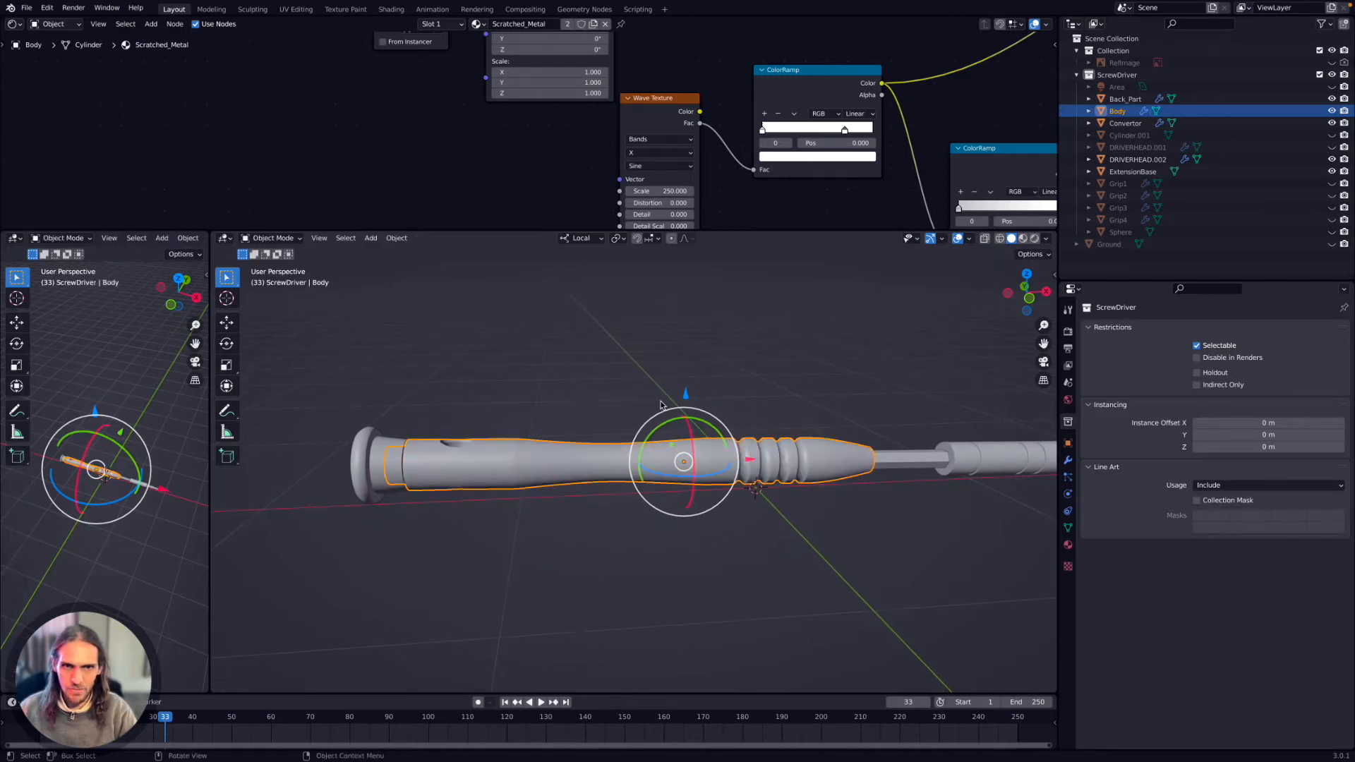
key(Tab)
key(Tab)
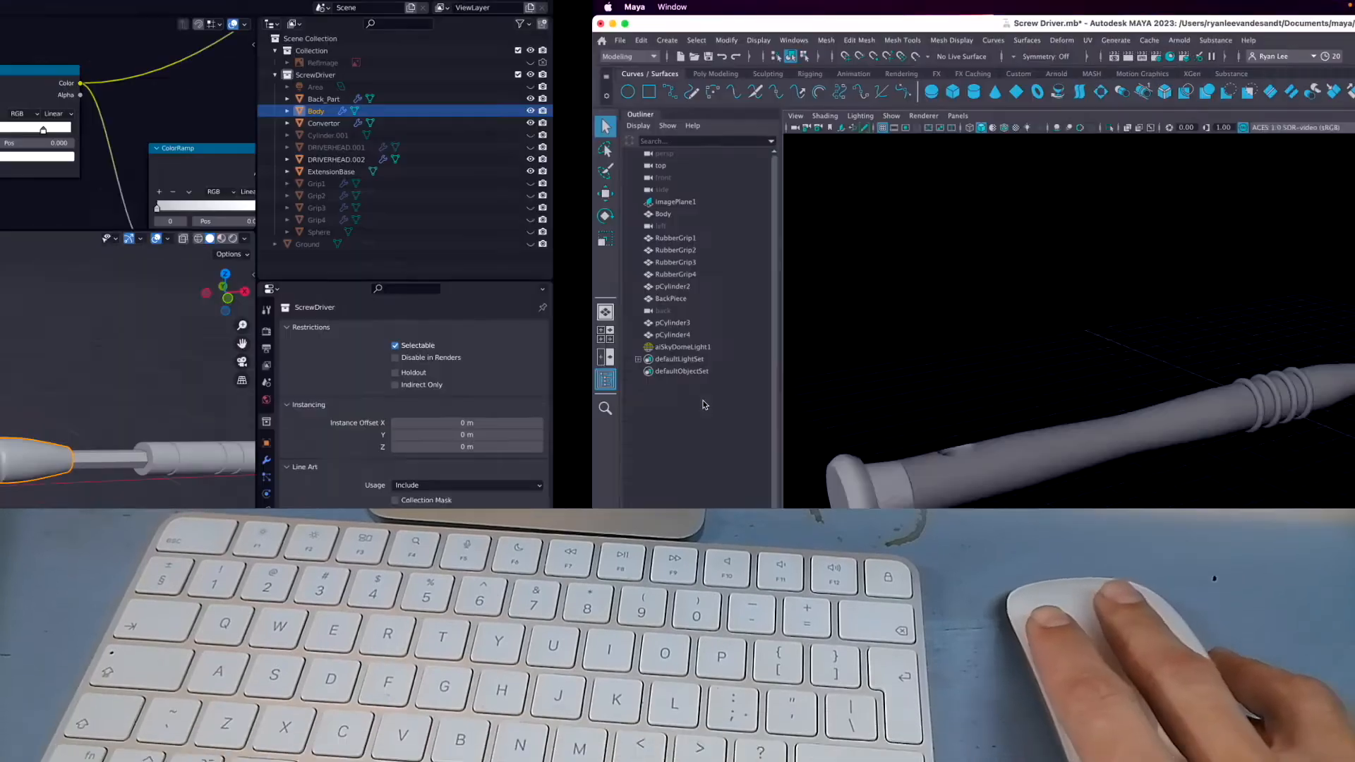
Switch to Maya and select the screwdriver's Body in the viewport.
click(626, 404)
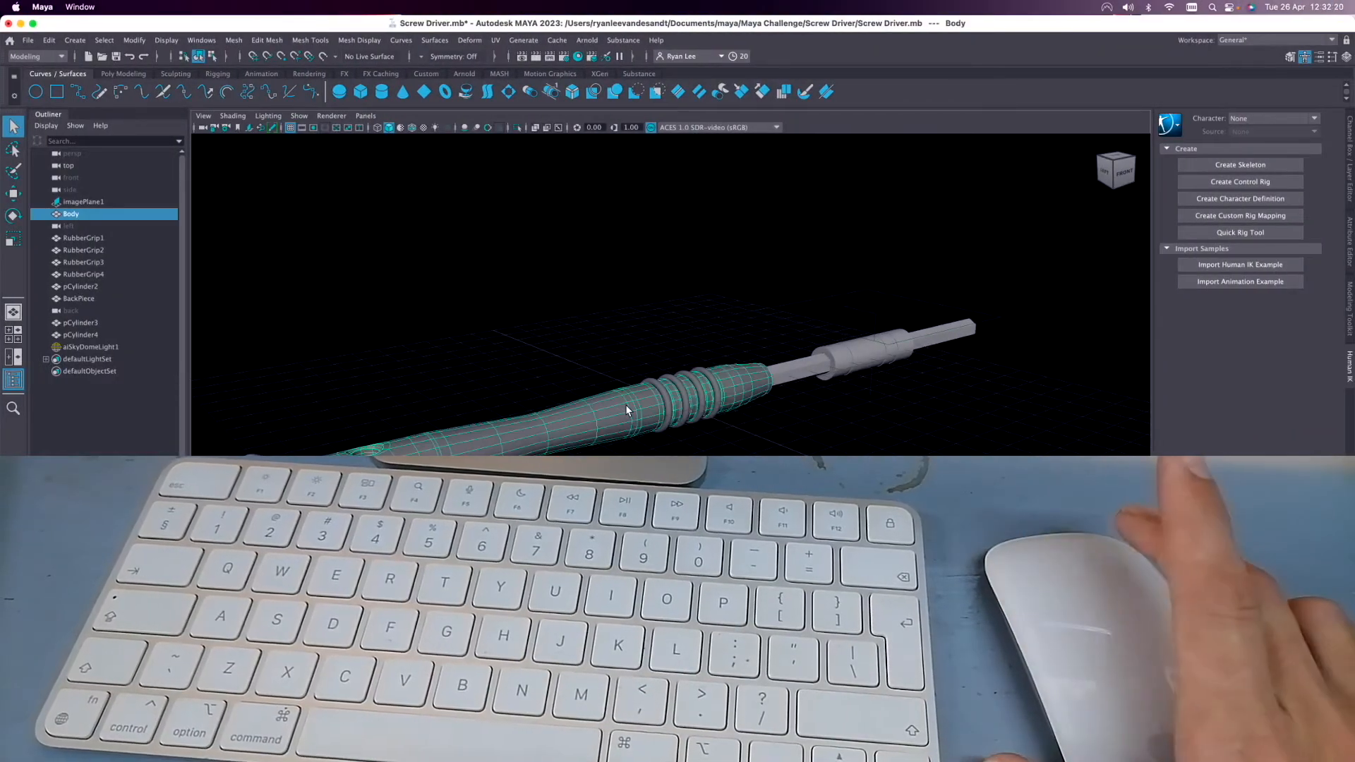
right_drag(627, 377, 651, 362)
click(591, 407)
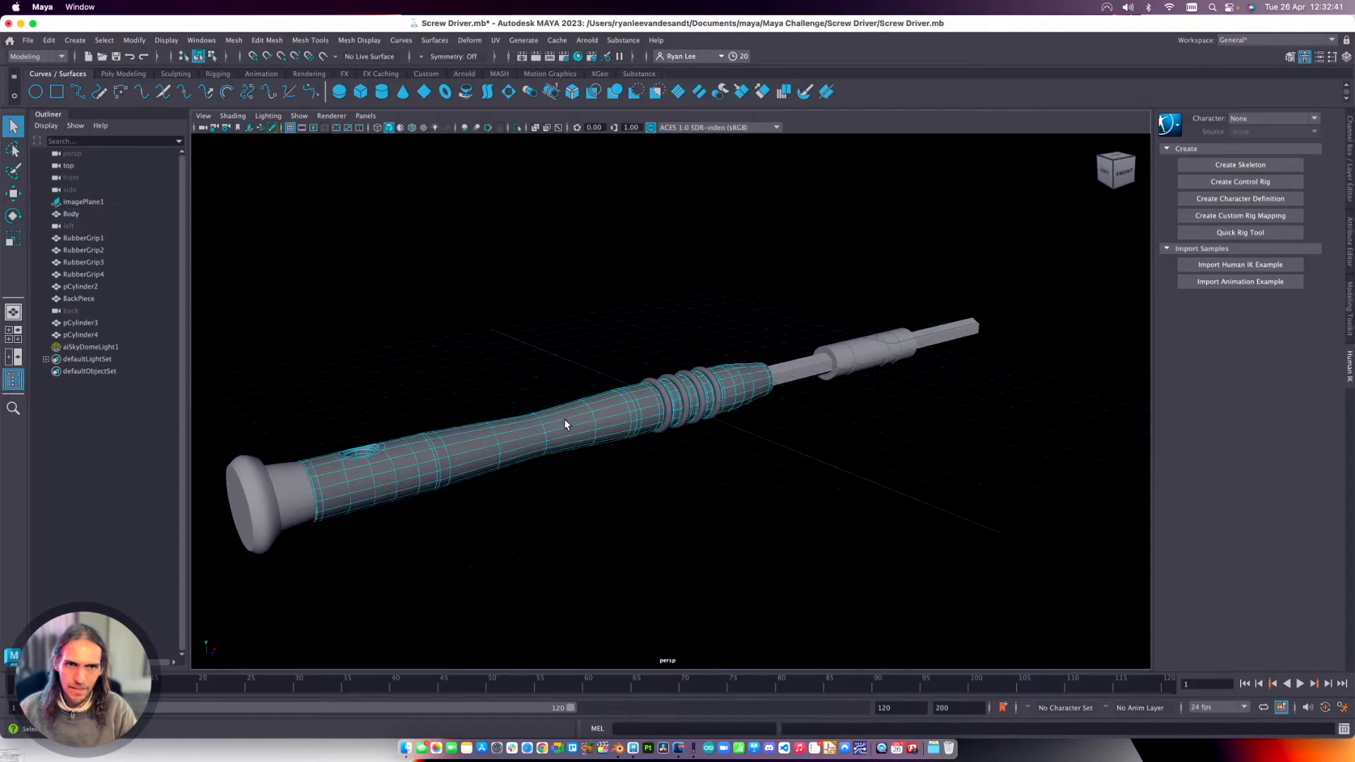
Put the Body into component mode and examine its edges around the rubber grips up close and from farther back.
scroll(564, 420, up, 8)
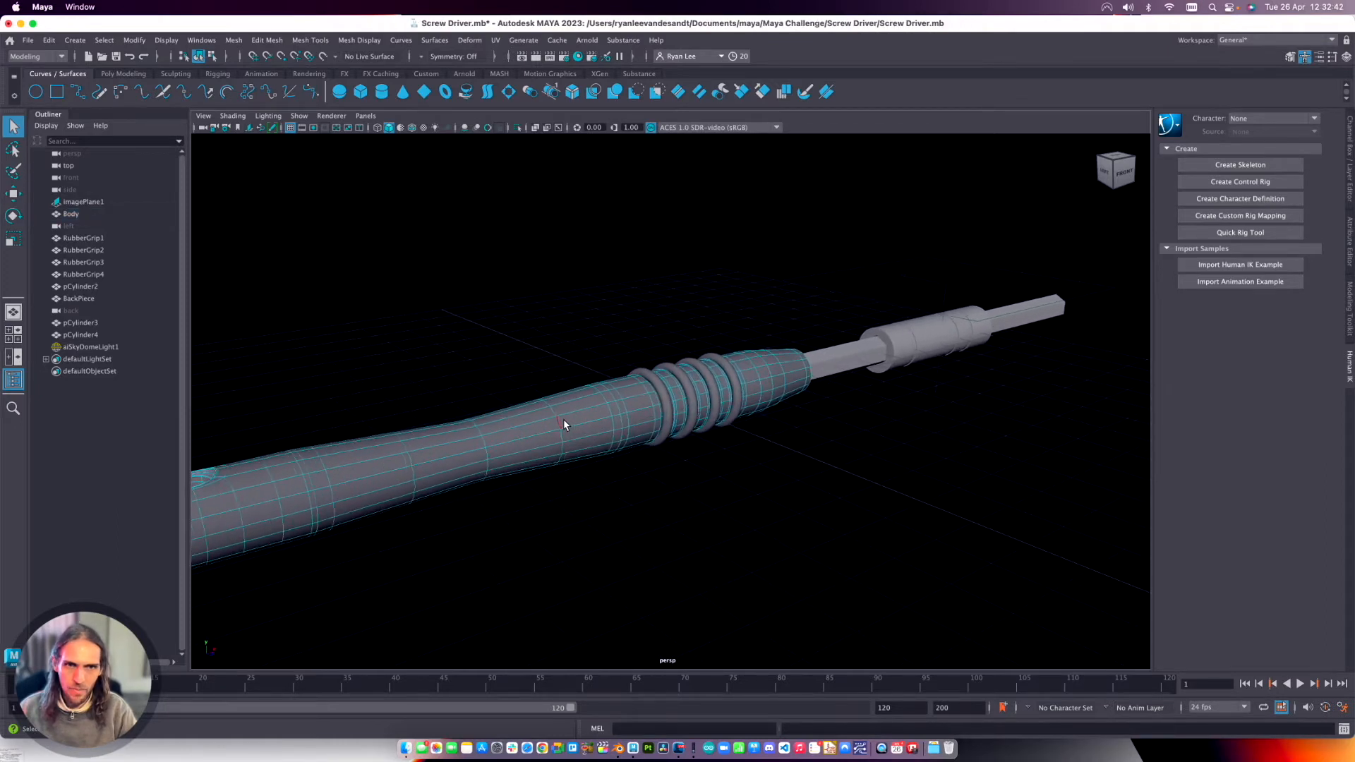
scroll(563, 422, up, 4)
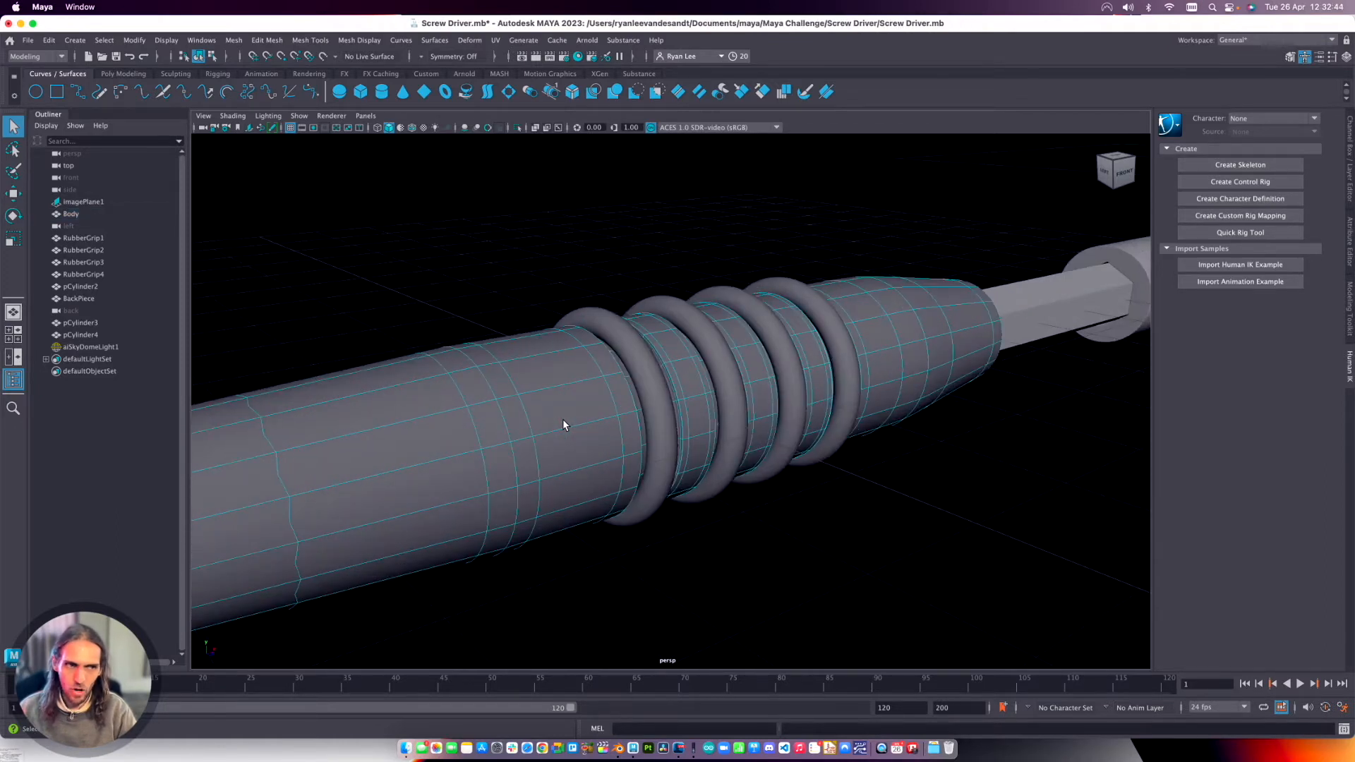
scroll(563, 425, down, 3)
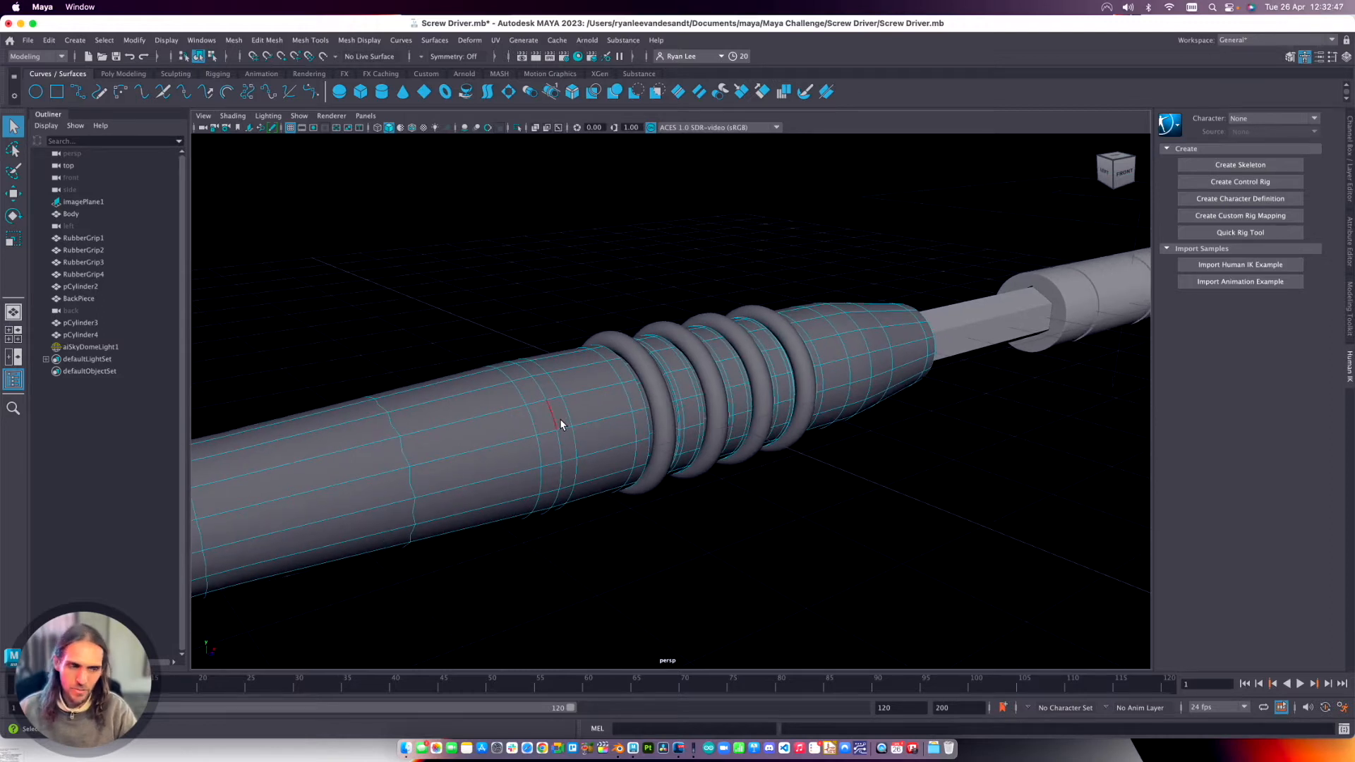
scroll(563, 409, down, 3)
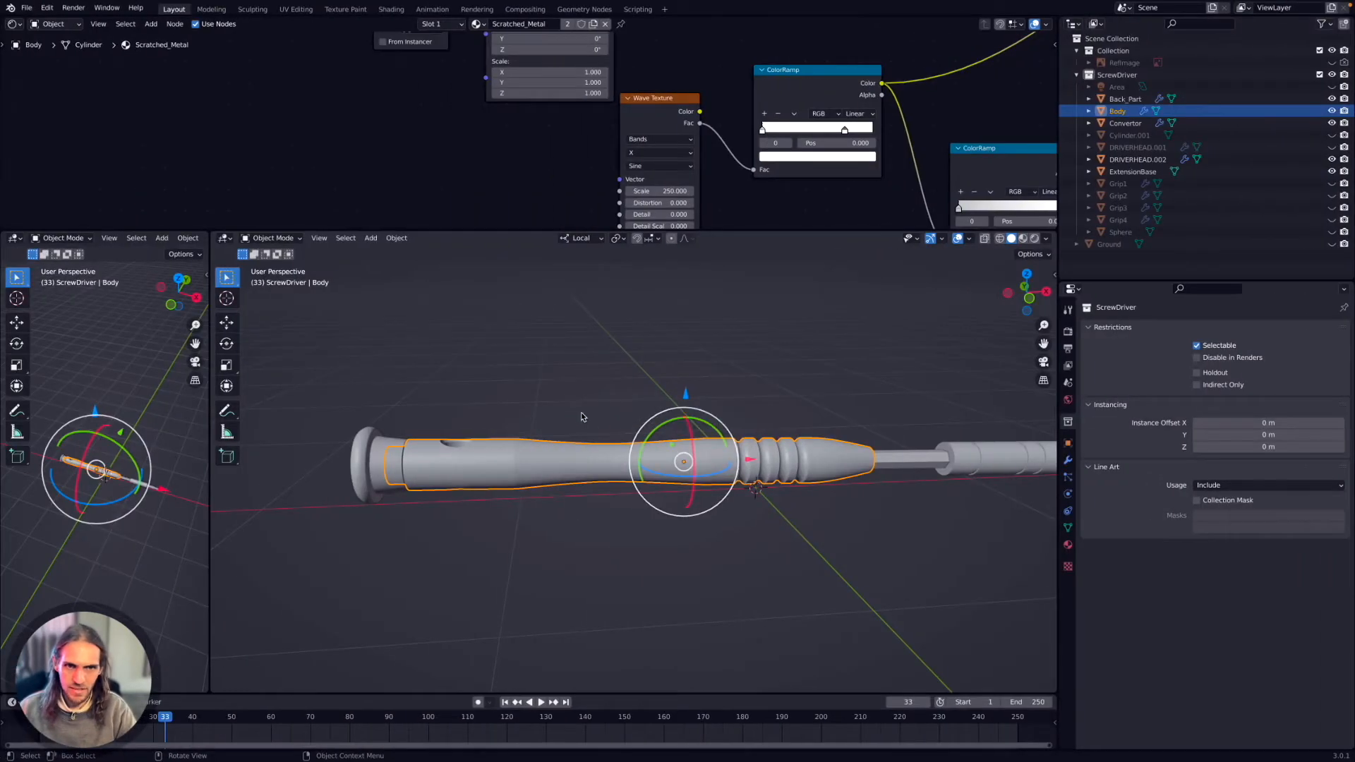
Bring up Blender's view choices and dismiss them, and return to Maya to bring up the Body's context commands.
key(grave)
key(Escape)
key(ctrl+Right)
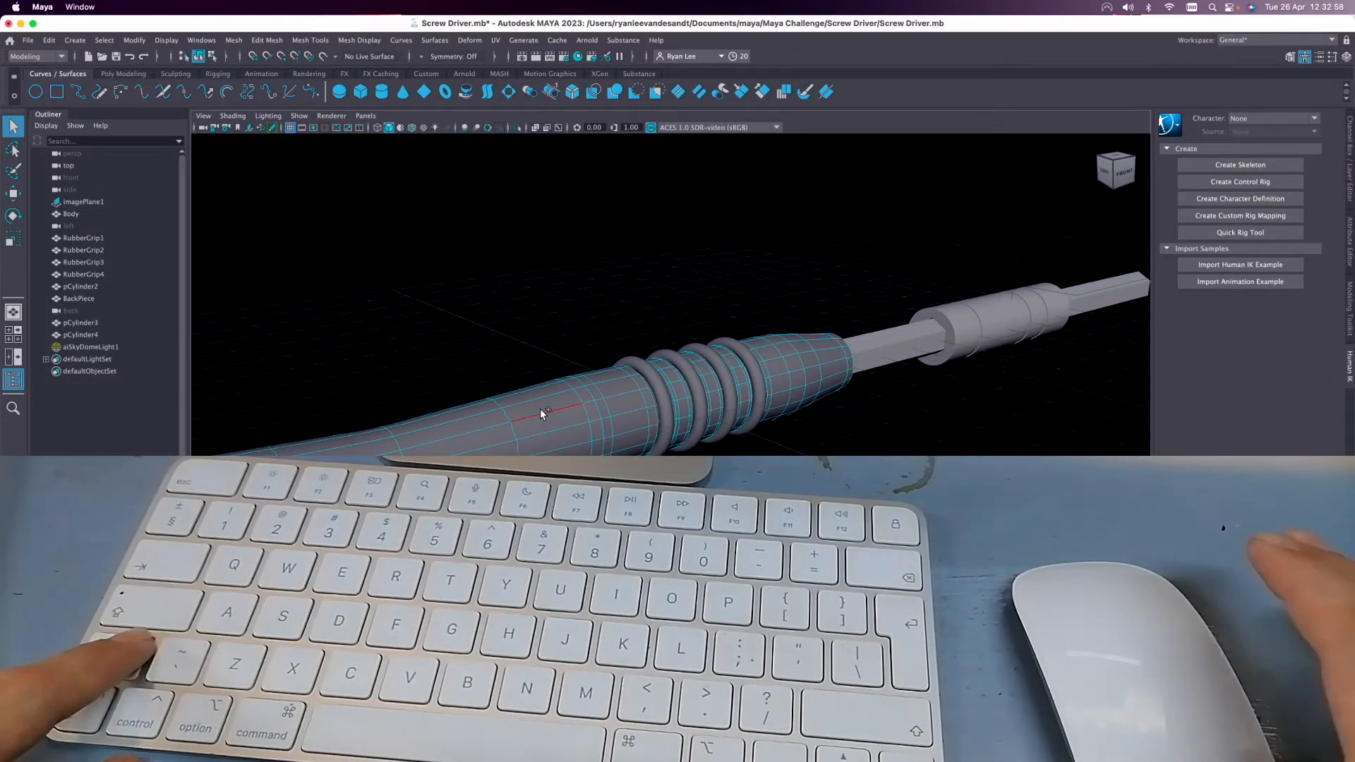
shift+right_click(540, 410)
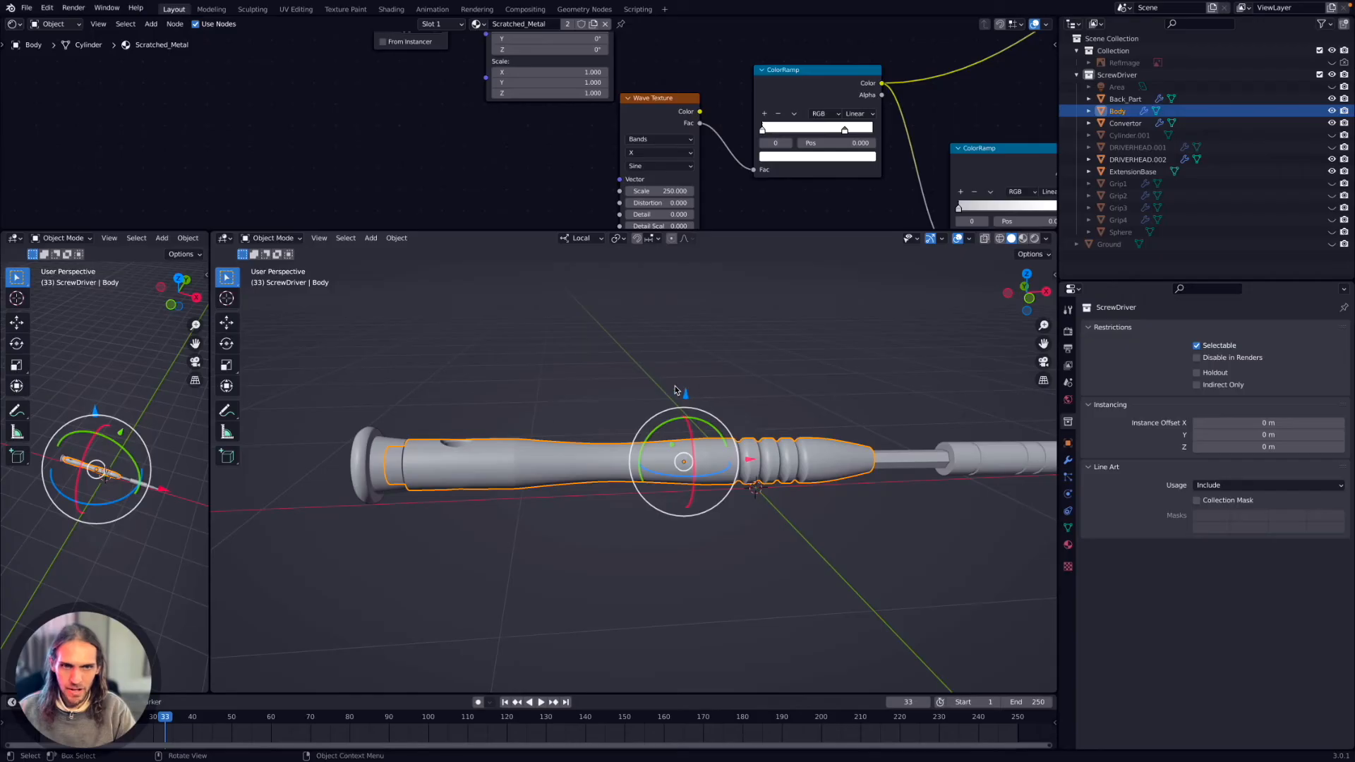
Switch to Blender and cycle the screwdriver's viewport through preset views including top and back, ending in the left view.
key(grave)
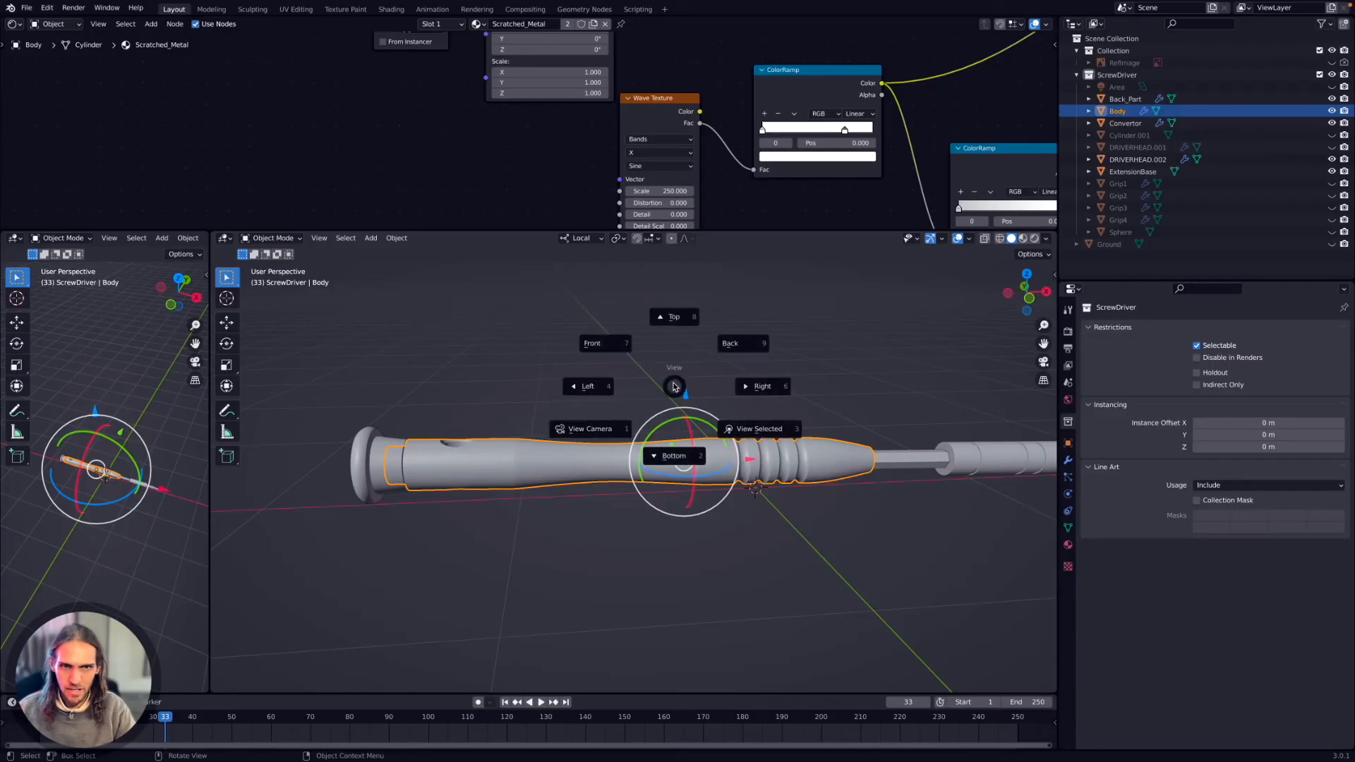
click(672, 328)
key(grave)
click(752, 377)
key(grave)
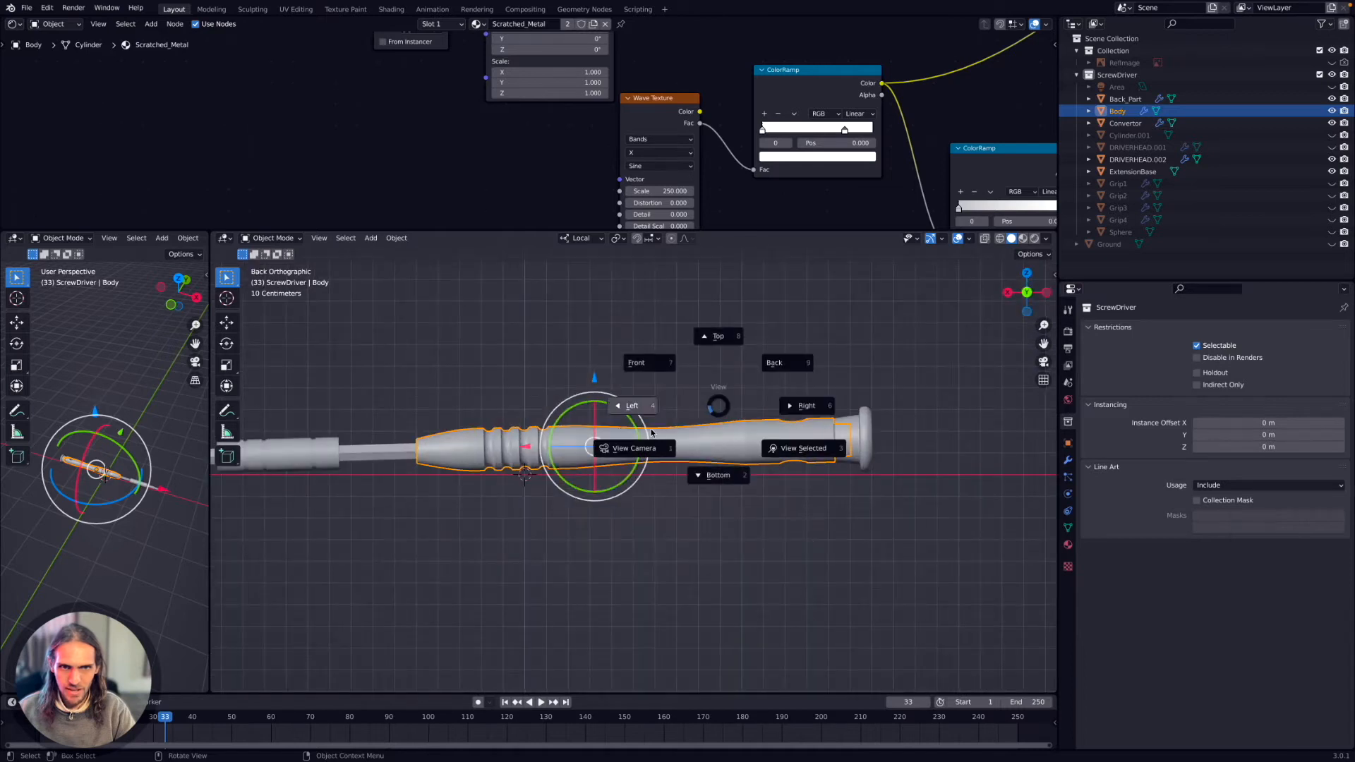
click(651, 433)
key(grave)
click(759, 426)
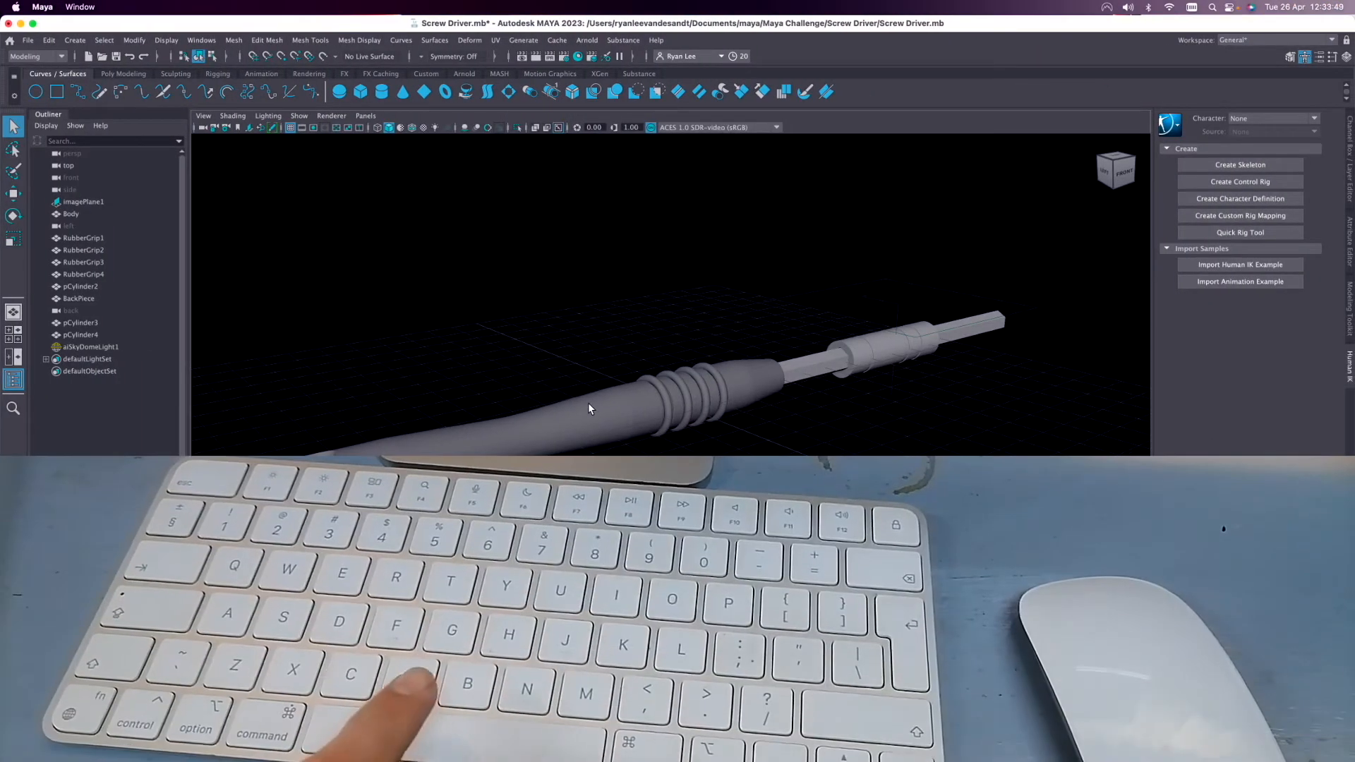
Switch to Maya and start a new scene without saving the changes to Screw Driver.mb.
key(space)
drag(590, 408, 578, 374)
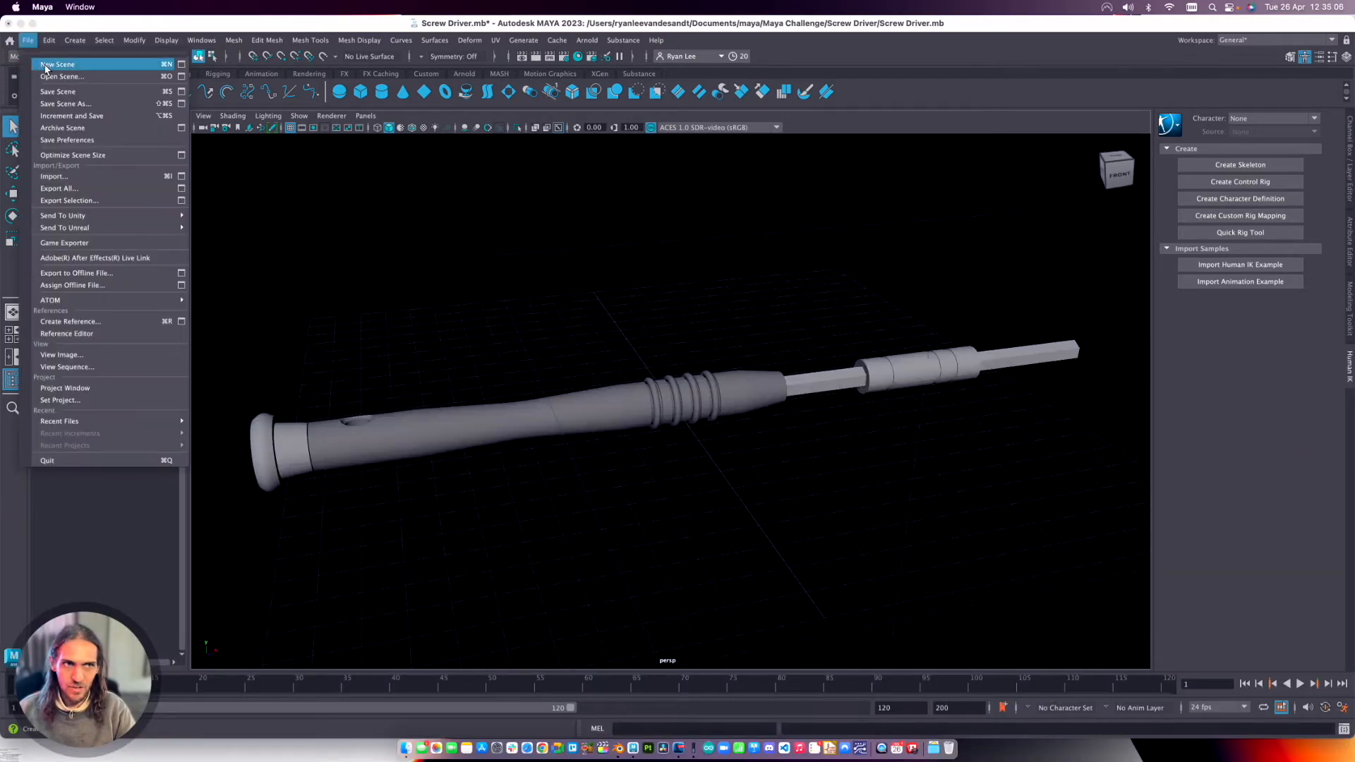
click(46, 68)
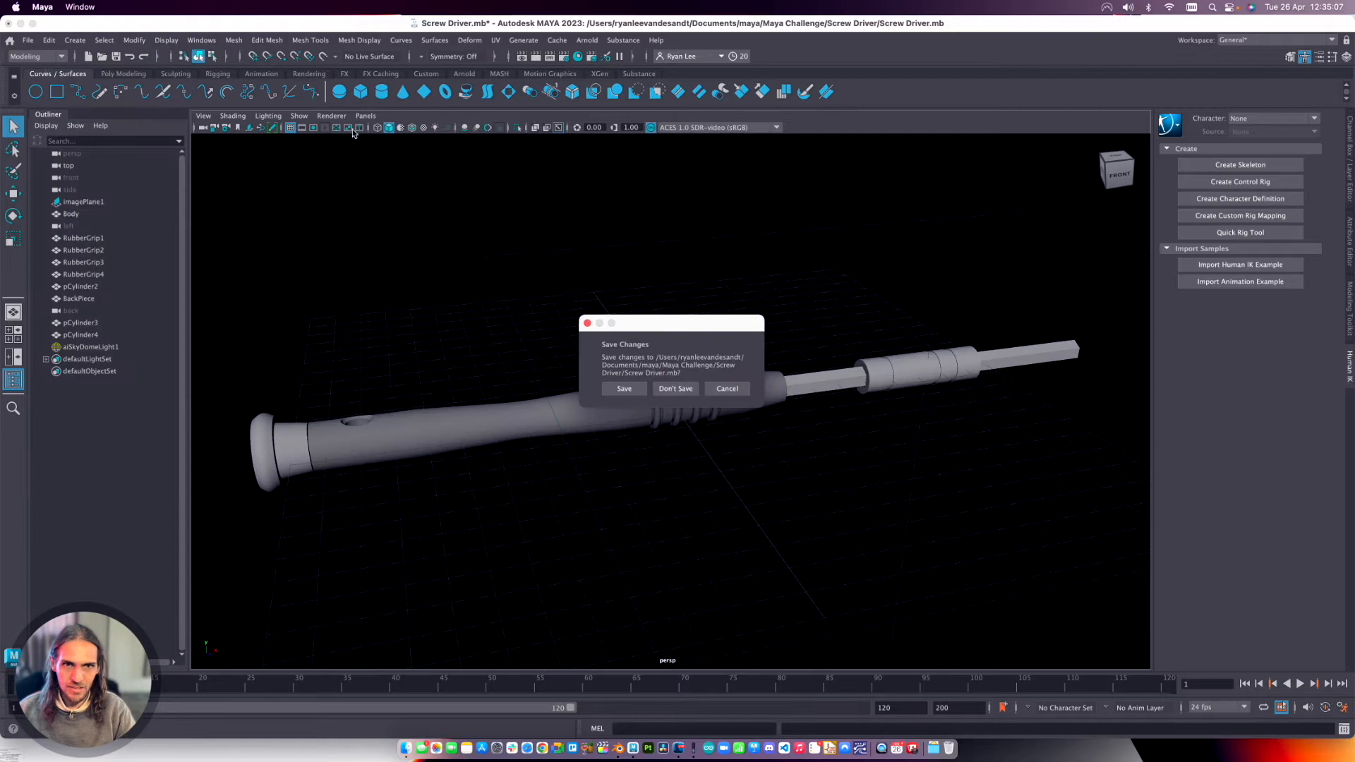
click(674, 388)
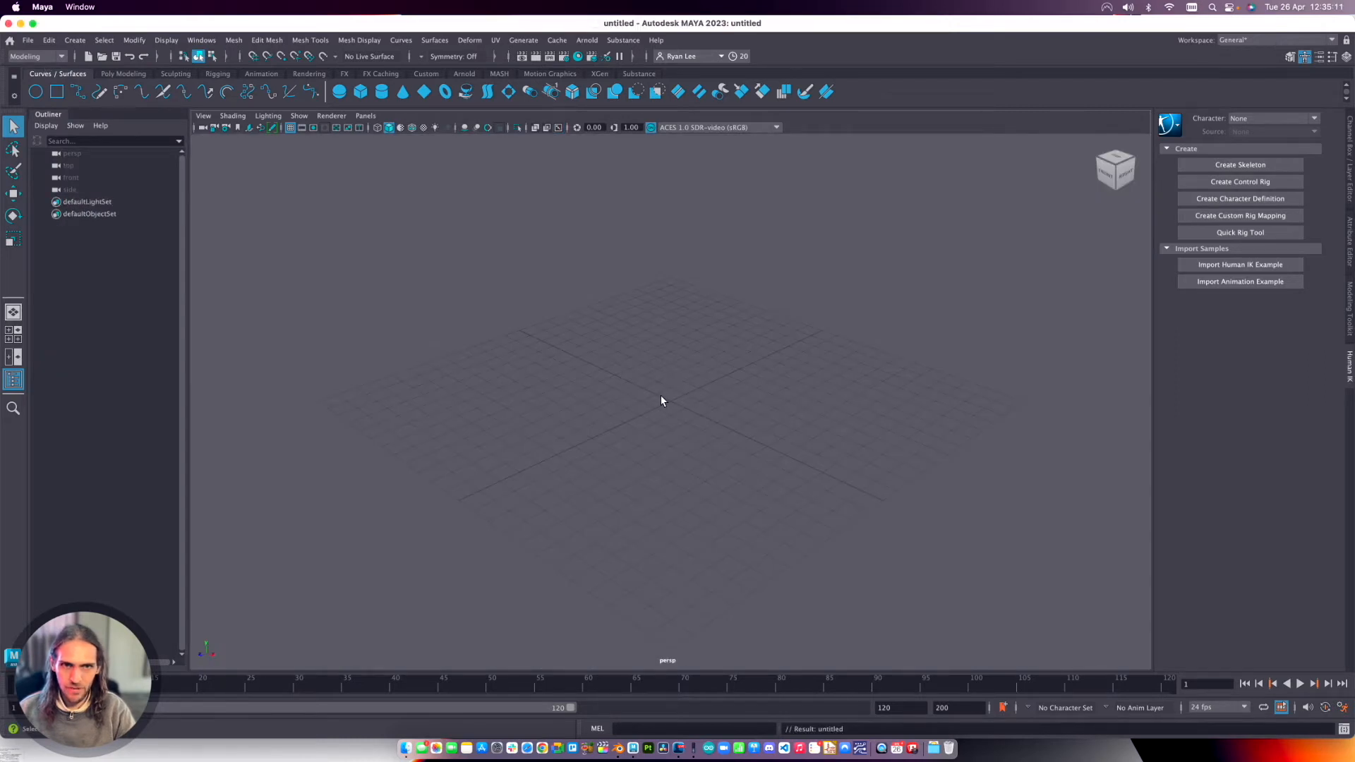
Create a polygon cube at the center of the grid and frame it.
alt+drag(668, 394, 725, 394)
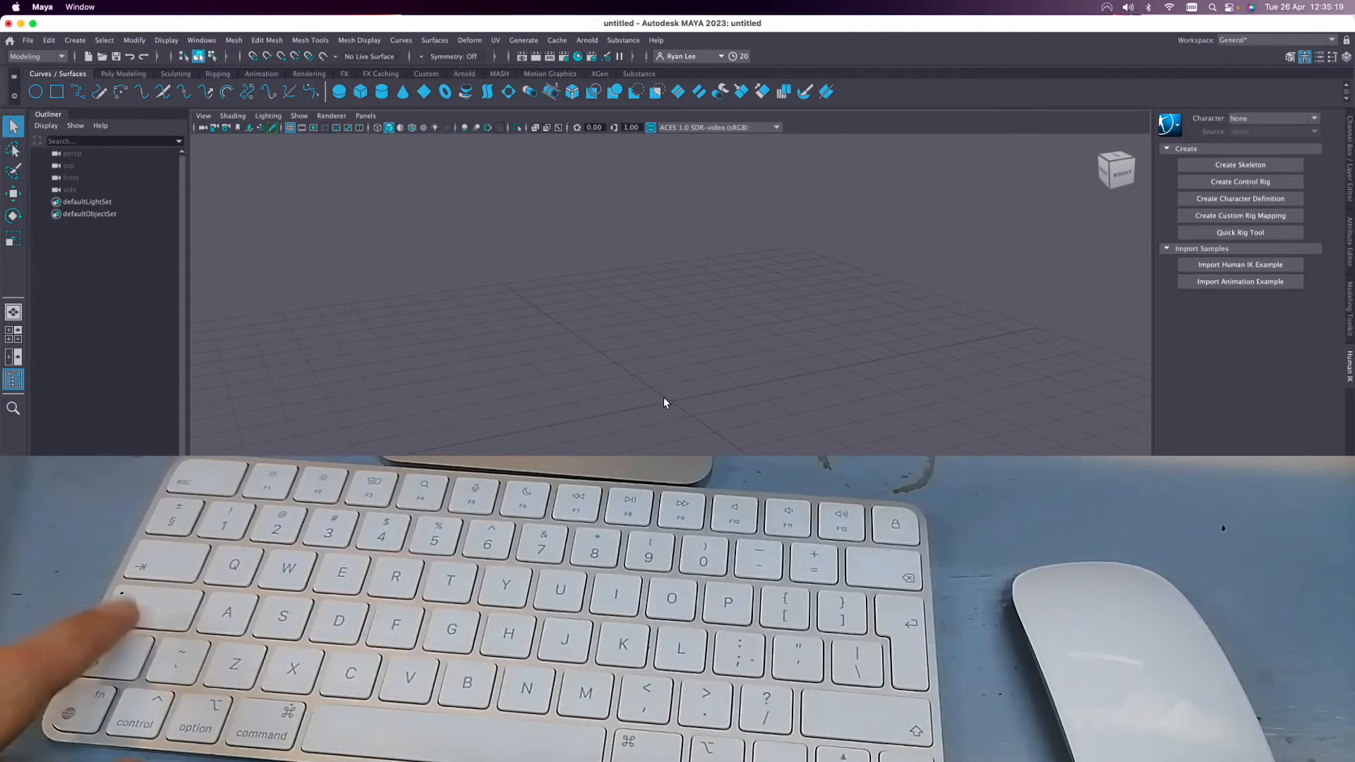
right_click(669, 400)
shift+right_click(669, 400)
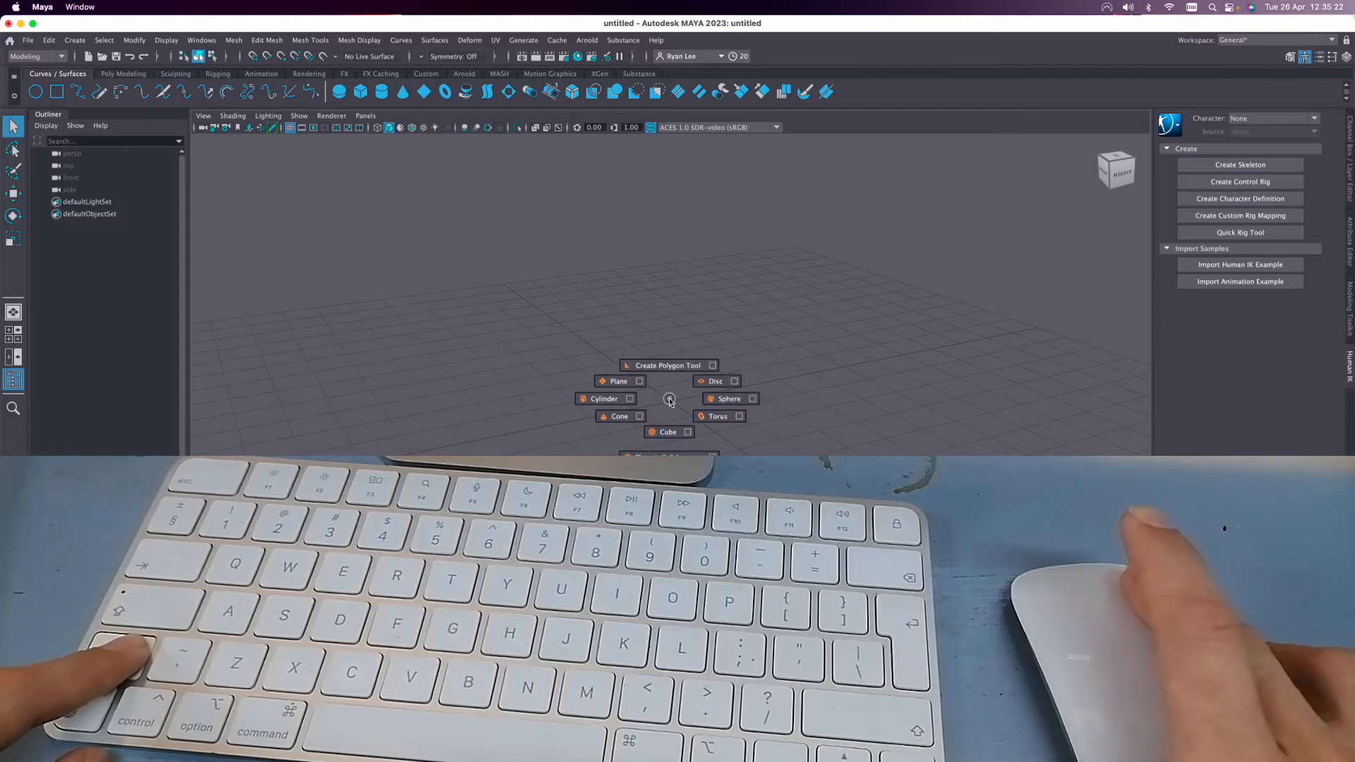
shift+right_drag(669, 400, 608, 383)
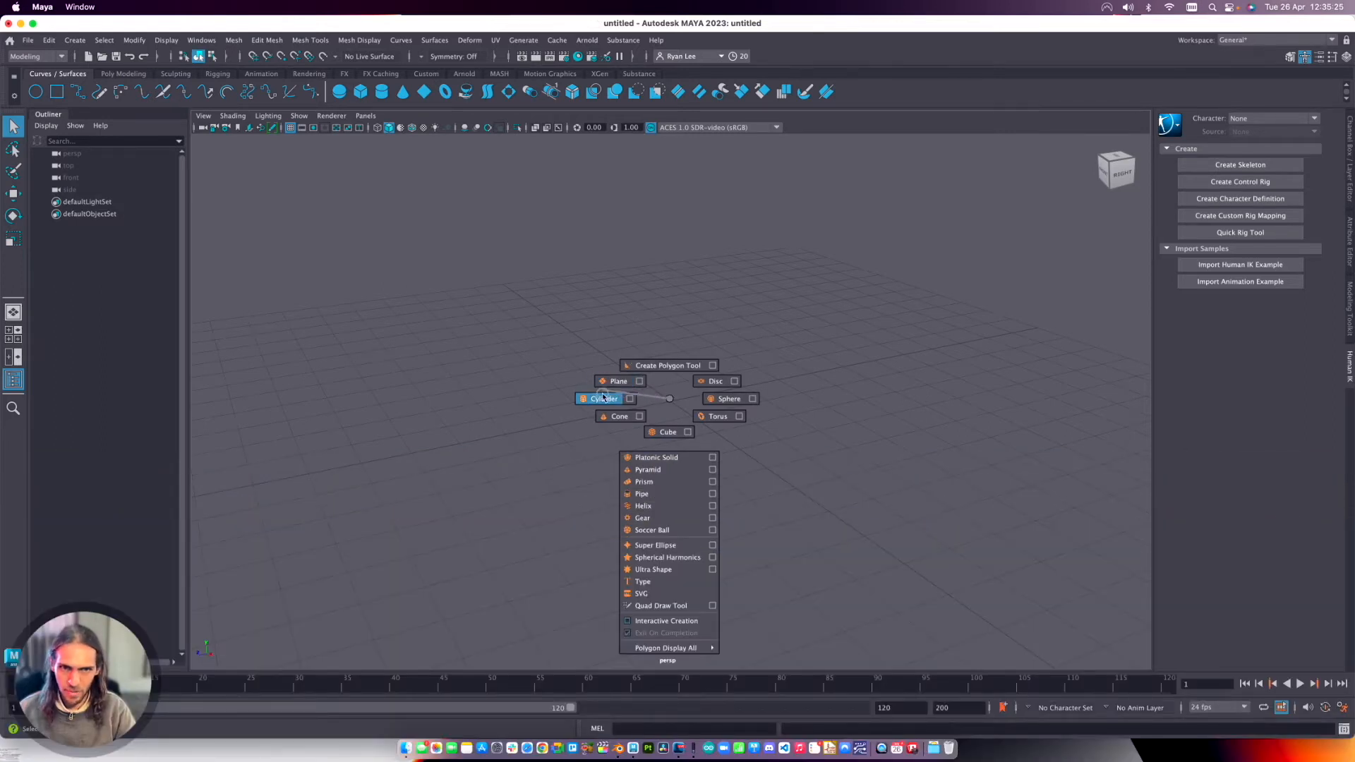
shift+right_drag(604, 395, 660, 432)
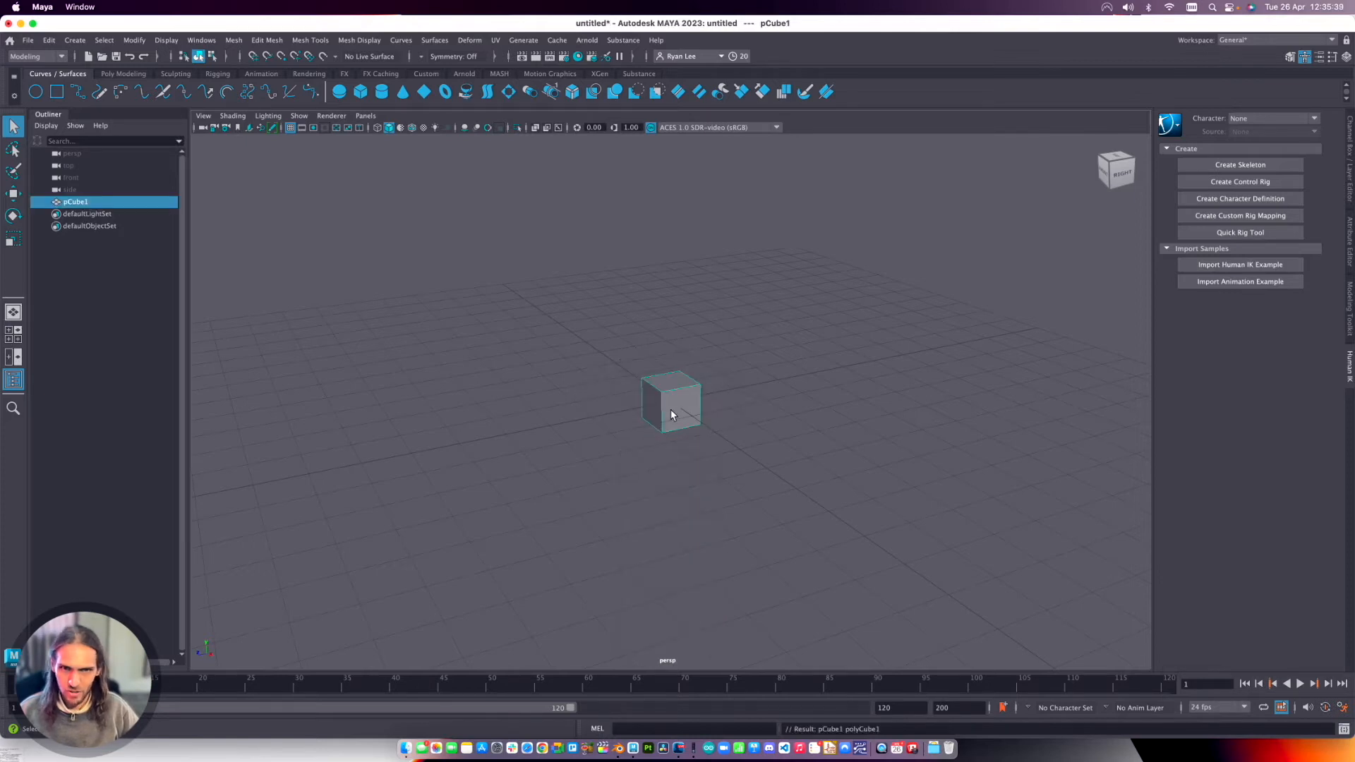
key(f)
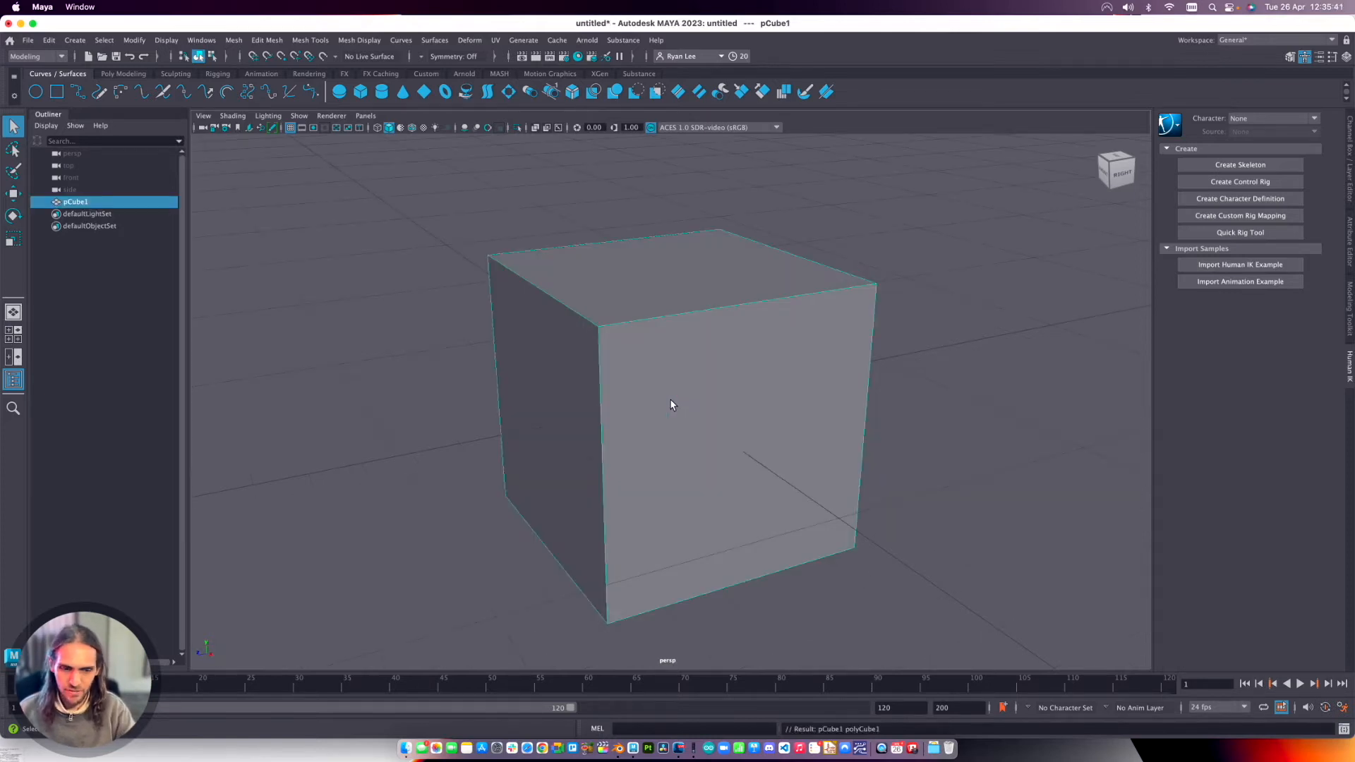
Switch the cube to component mode and select one of its side faces.
alt+right_drag(725, 476, 692, 372)
alt+drag(819, 404, 777, 408)
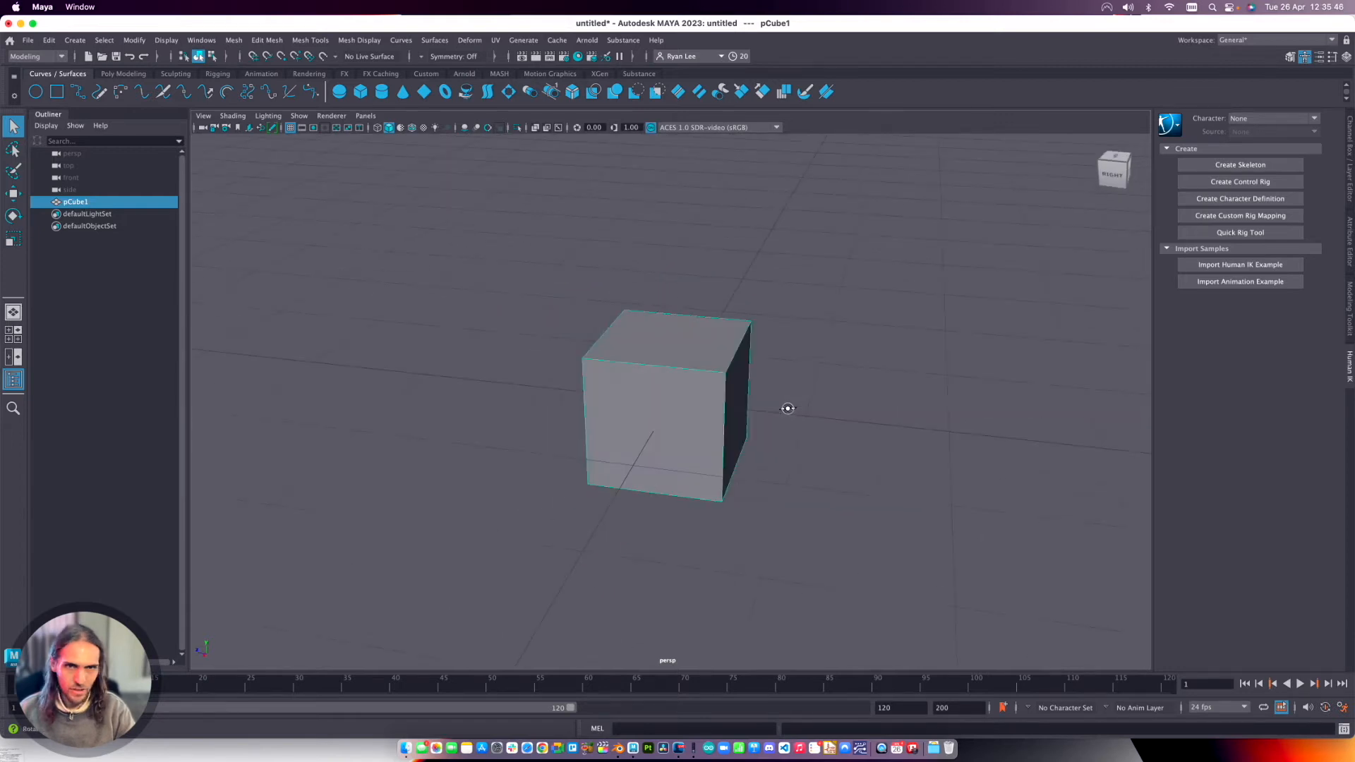
right_drag(683, 367, 686, 385)
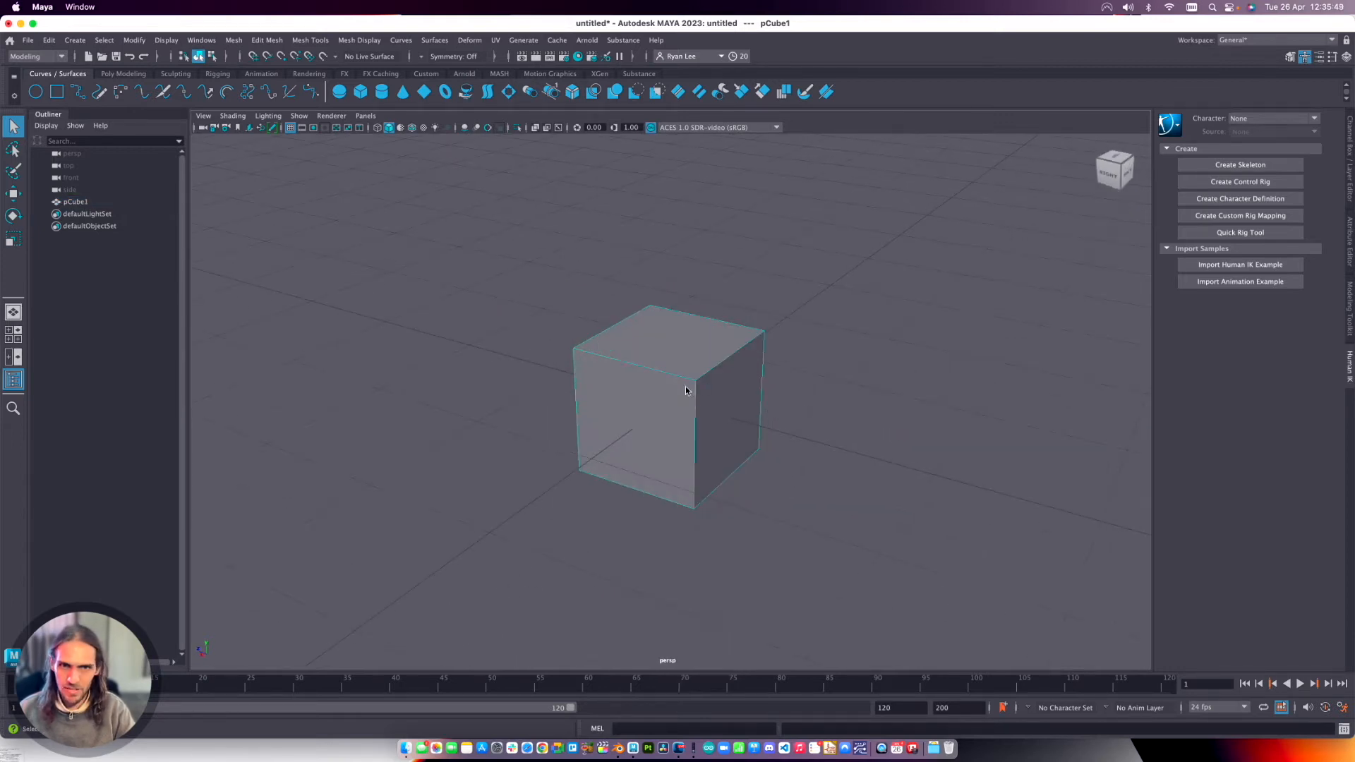
click(736, 390)
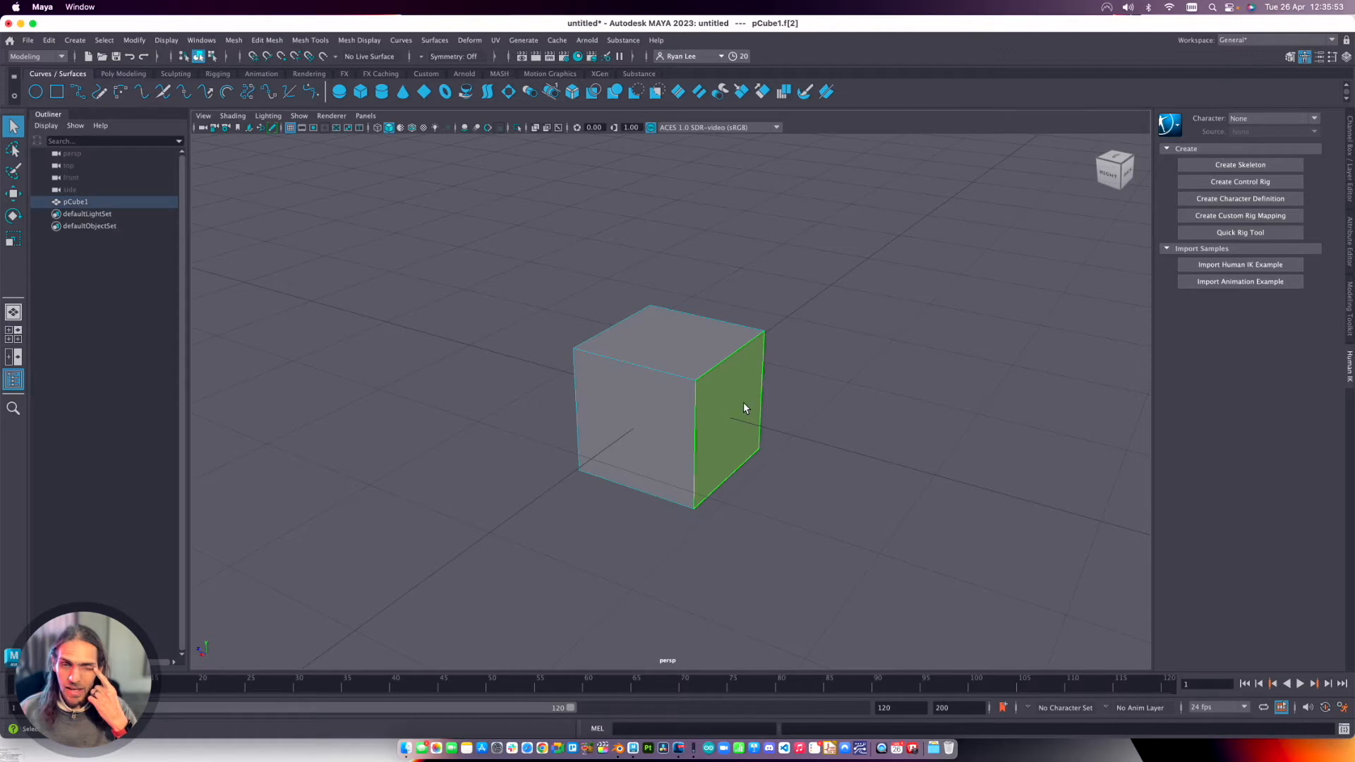
Extrude the selected side face of the cube outward to a Local Translate Z of about 0.49.
right_drag(700, 395, 702, 396)
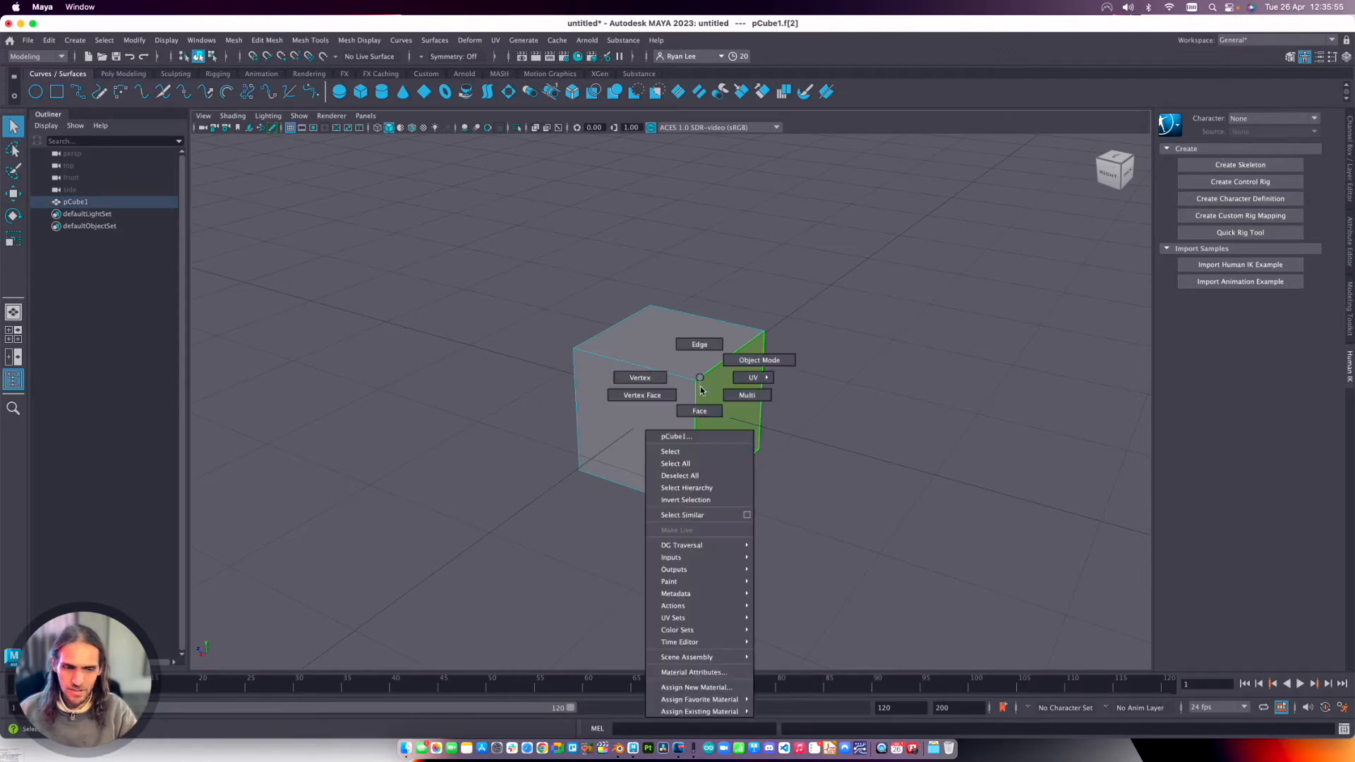
shift+right_click(701, 389)
click(697, 420)
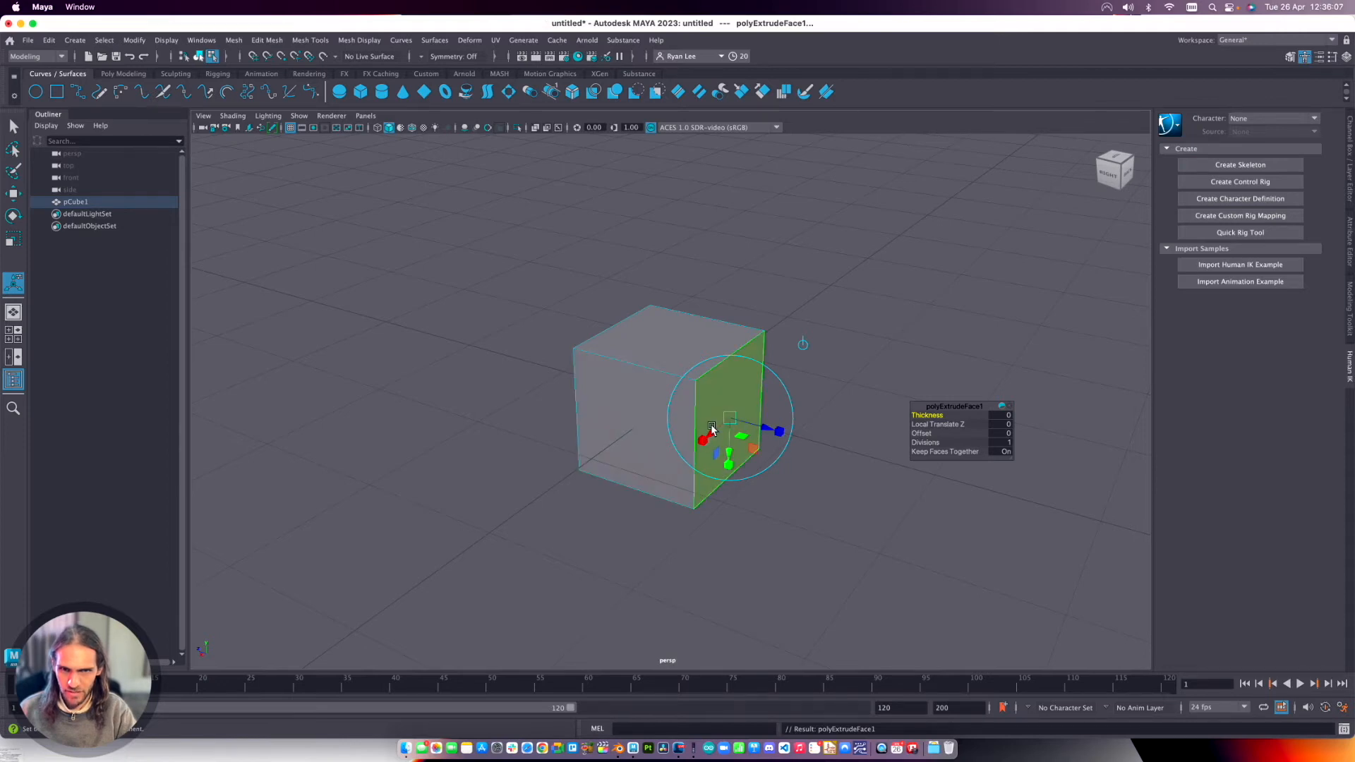
drag(765, 424, 735, 410)
key(z)
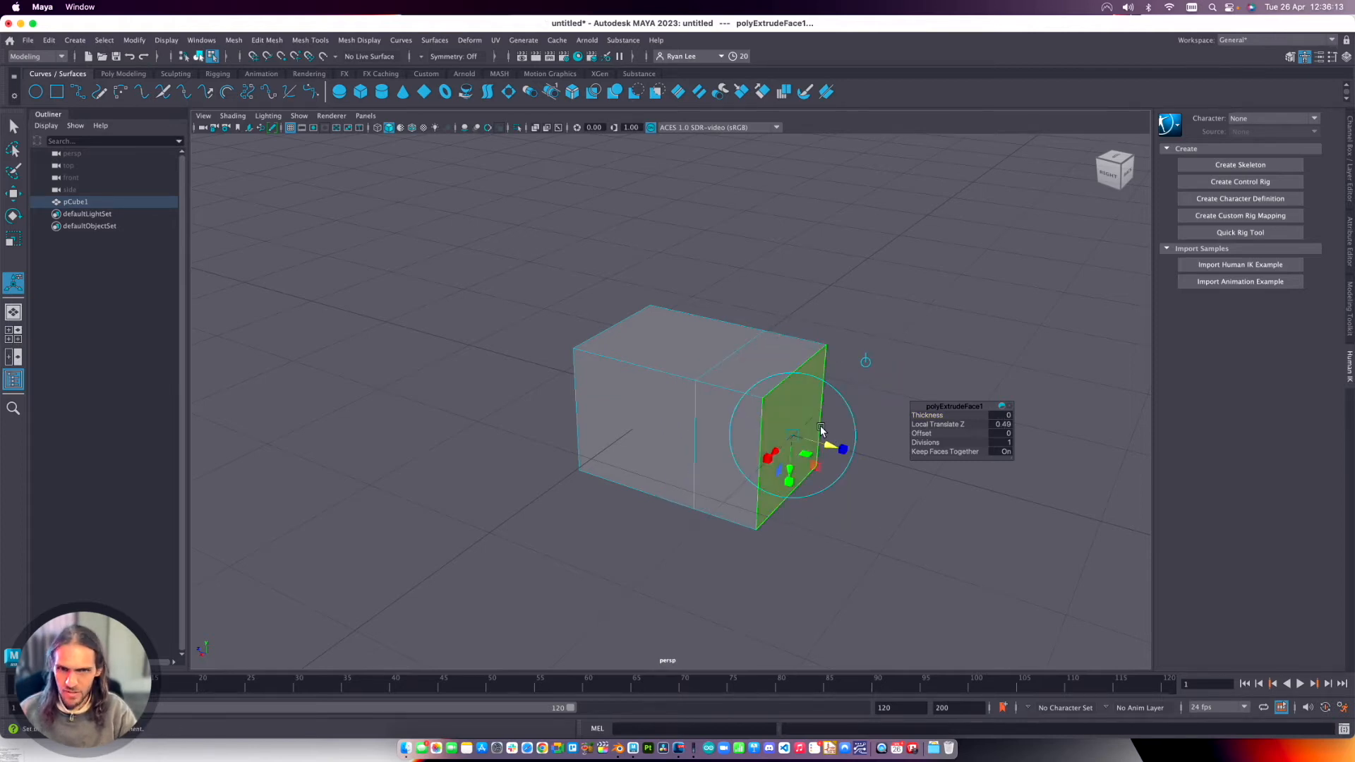
Reposition the extruded face sideways, outward and downward so it forms a slanted block with Local Translate Z about 0.03.
drag(756, 449, 872, 310)
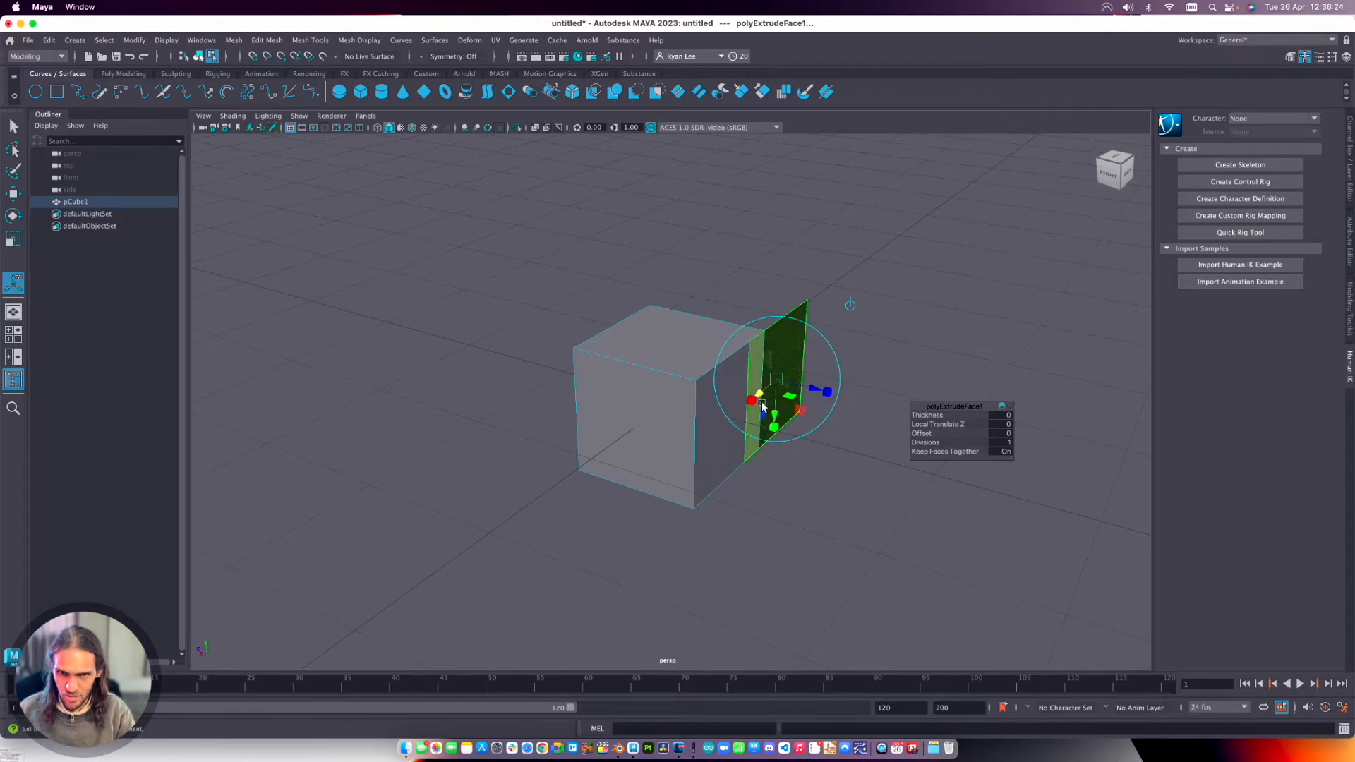
drag(798, 399, 833, 500)
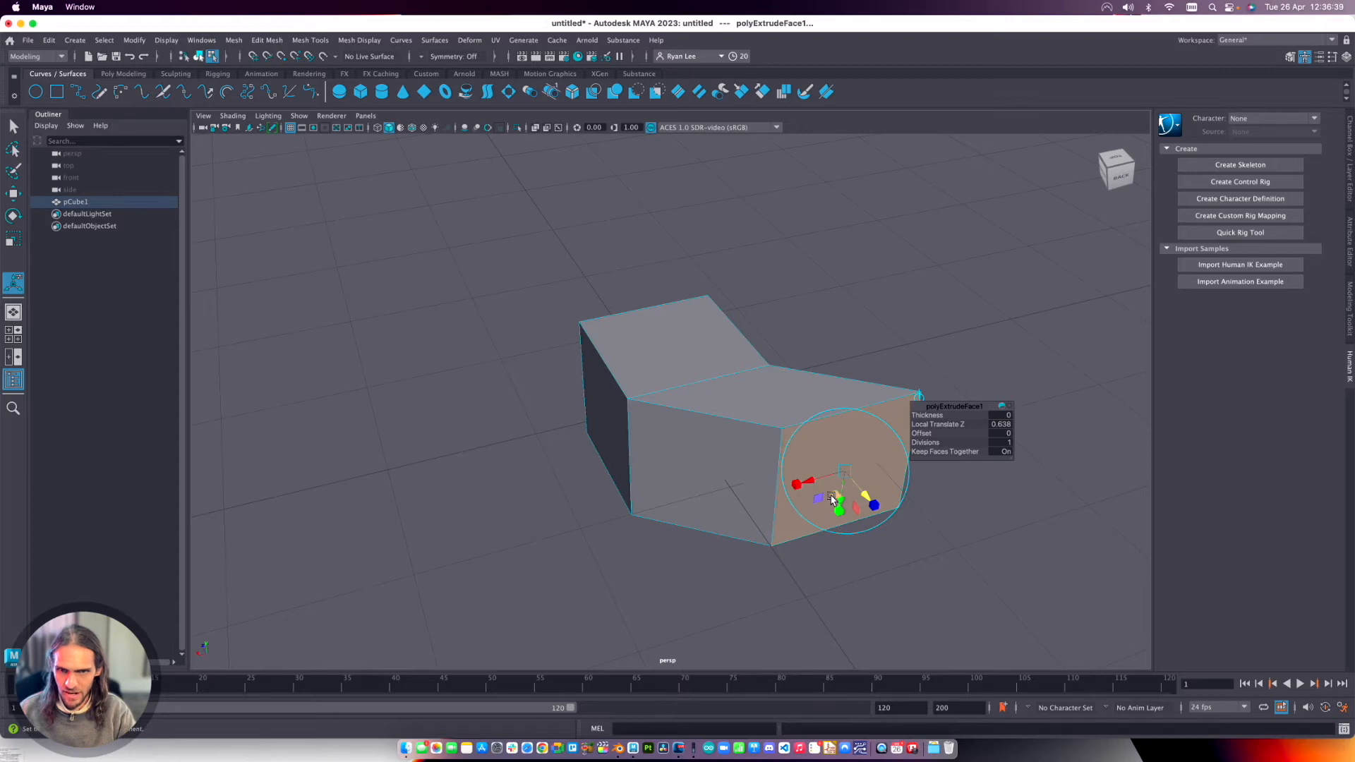
mouse_move(836, 498)
mouse_down()
mouse_move(738, 514)
mouse_move(815, 507)
mouse_up()
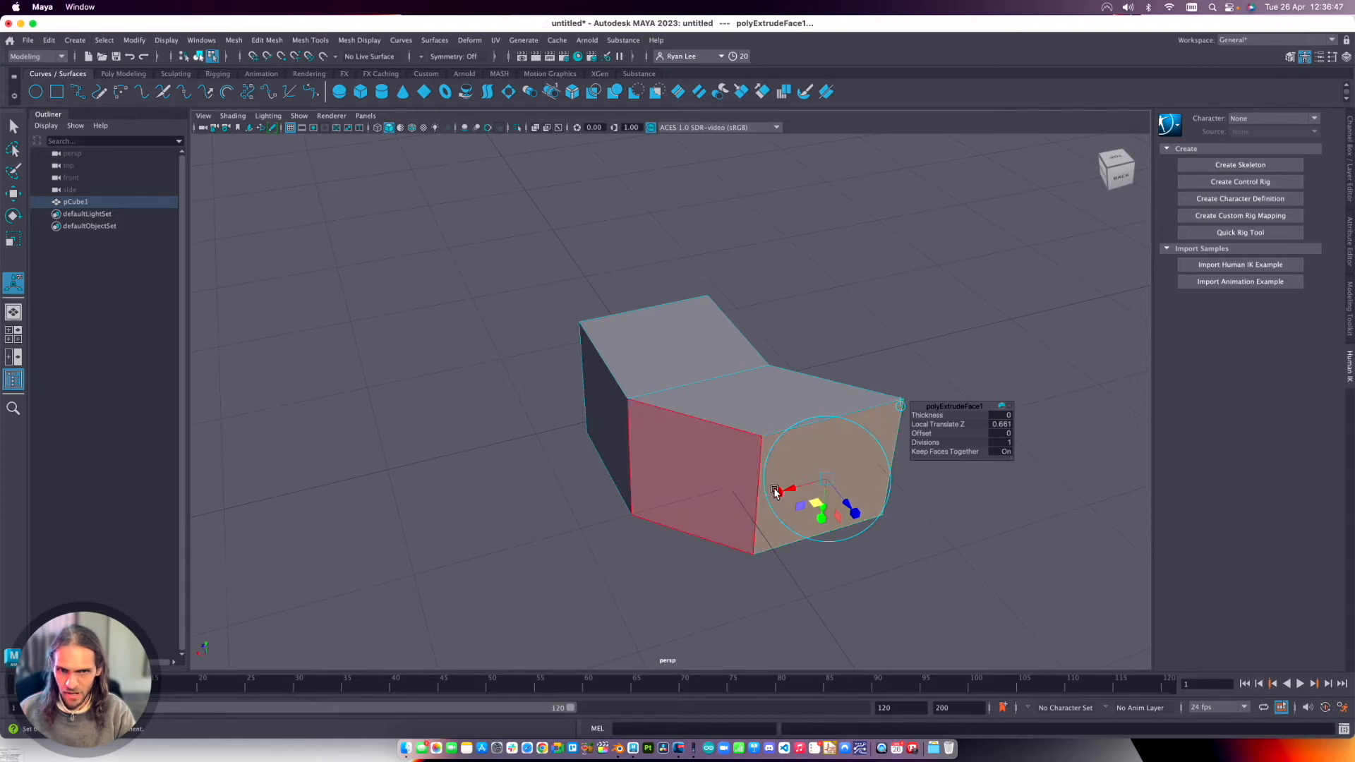
drag(799, 506, 820, 533)
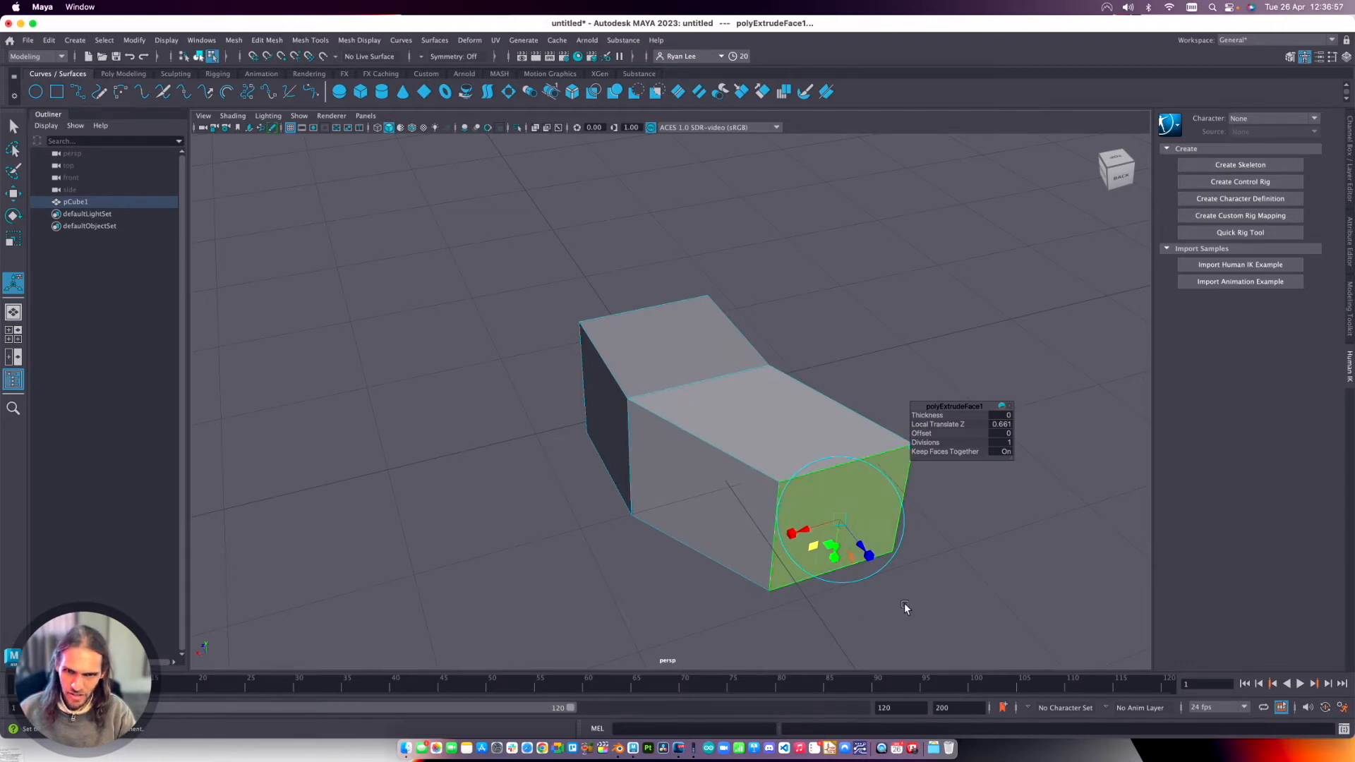
drag(850, 559, 805, 547)
alt+drag(876, 519, 912, 523)
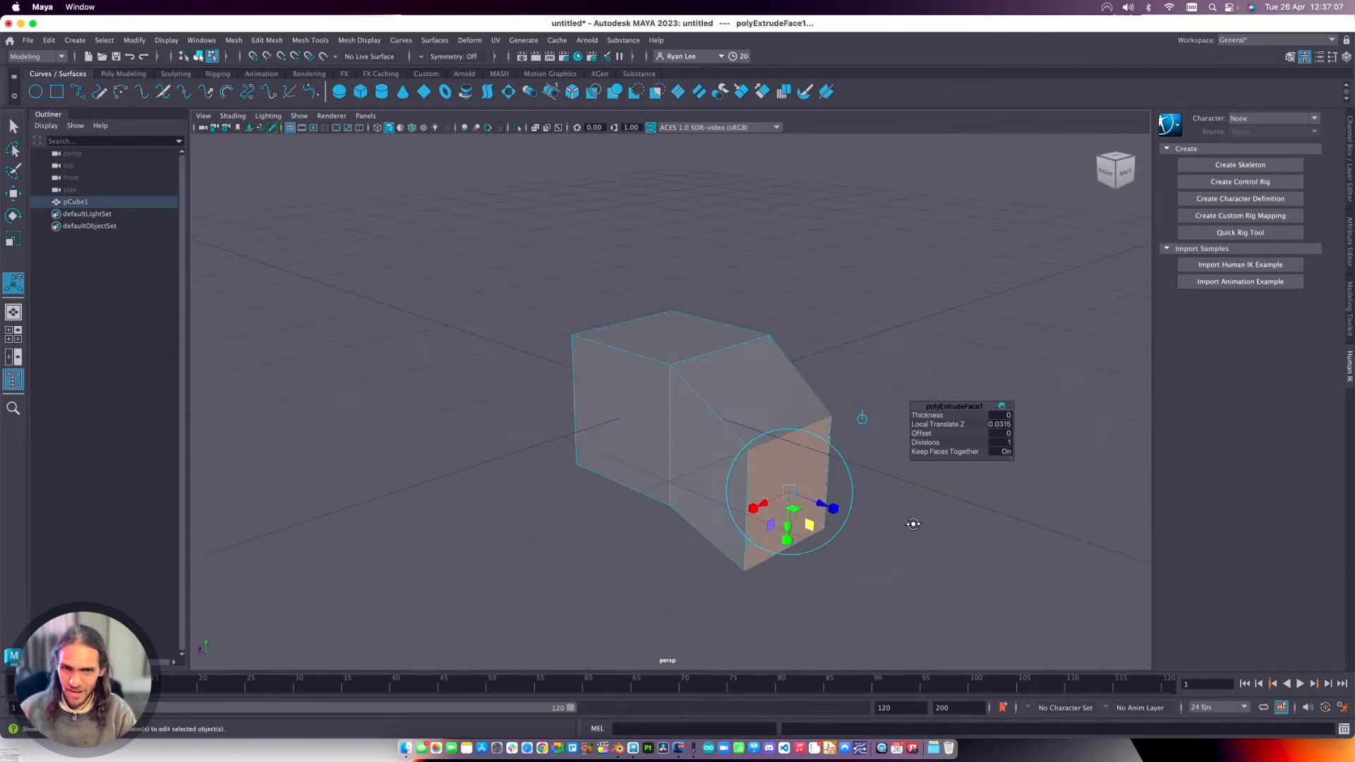
key(ctrl+Left)
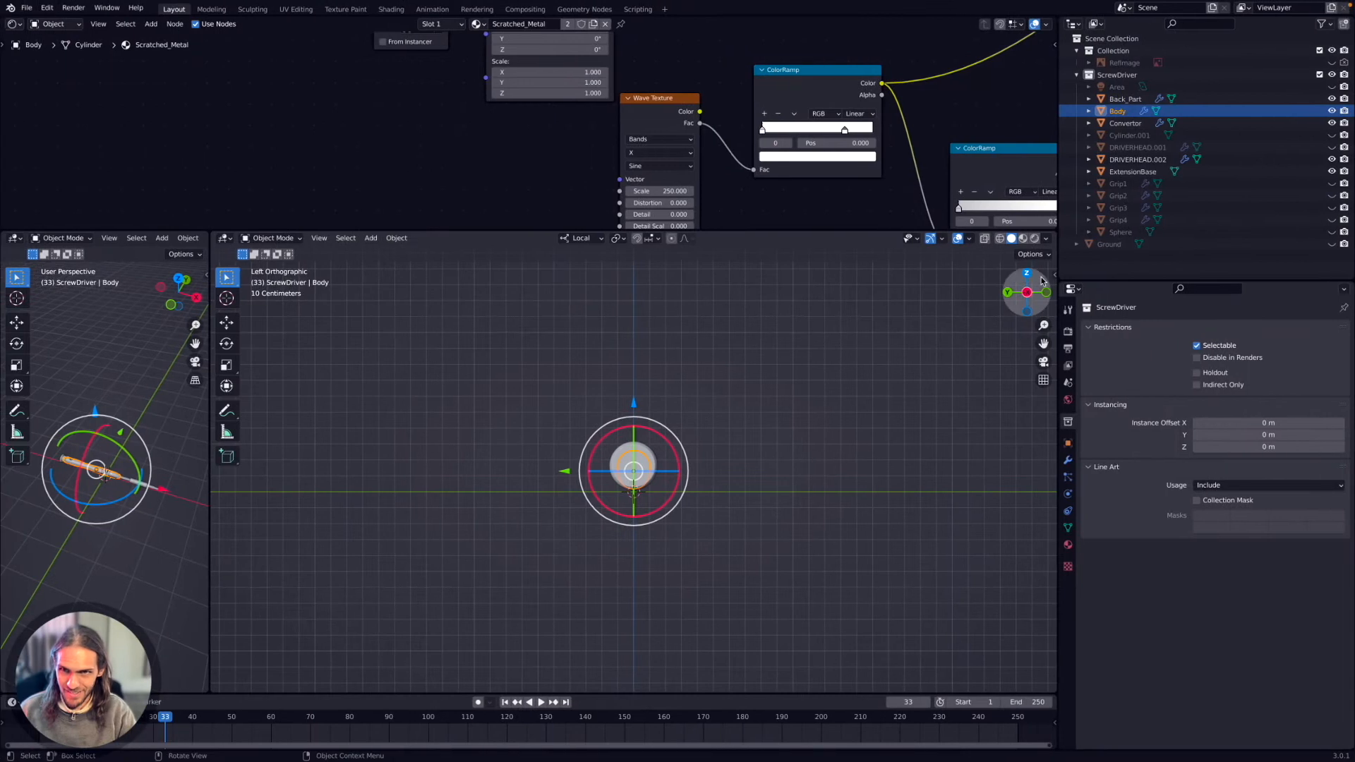
key(ctrl+Right)
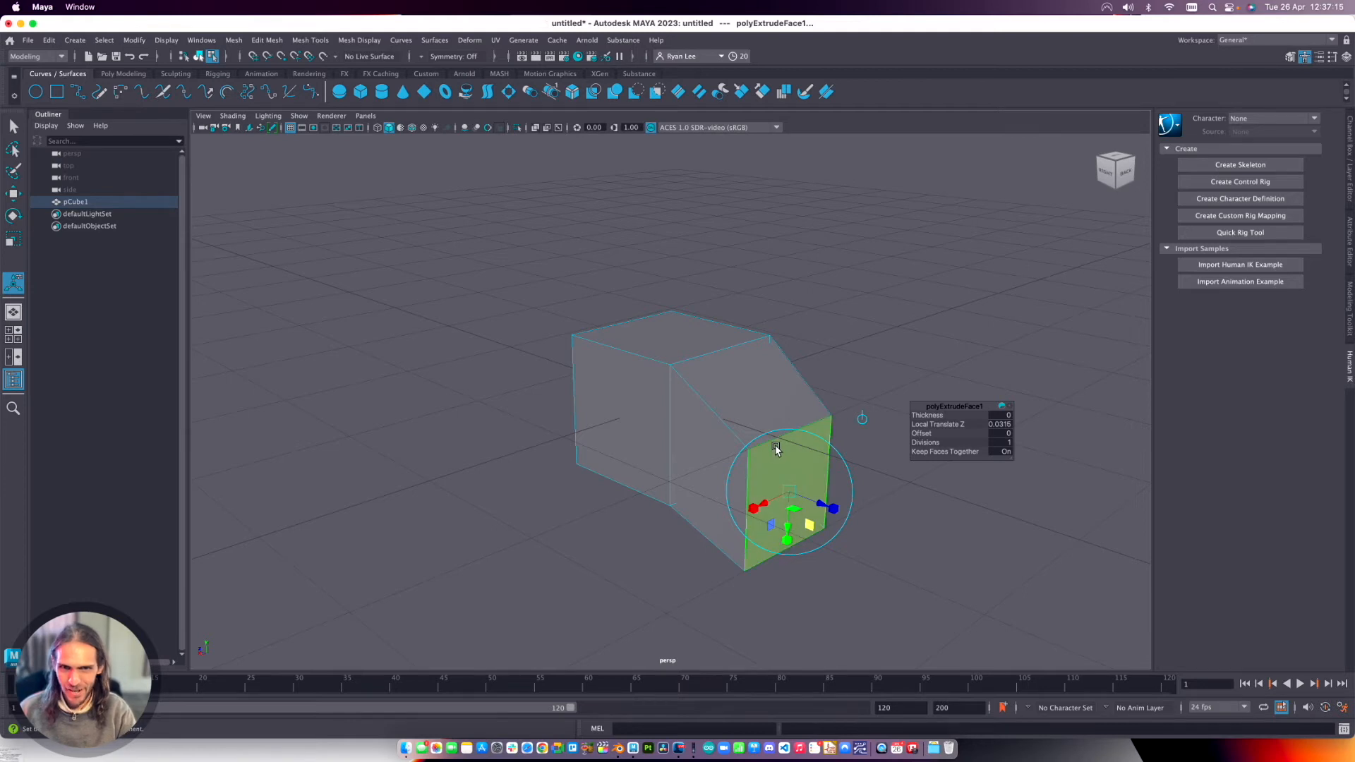
shift+right_click(750, 406)
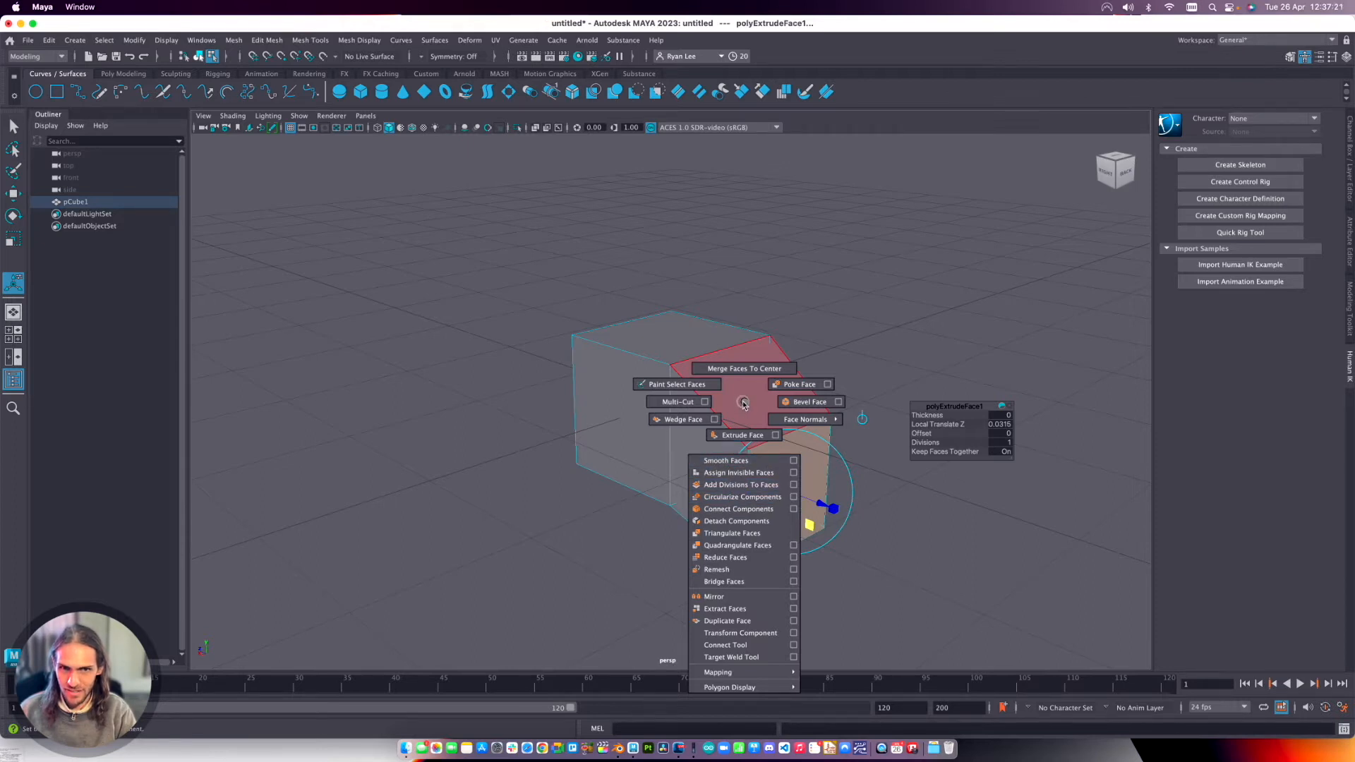
shift+right_drag(746, 407, 710, 404)
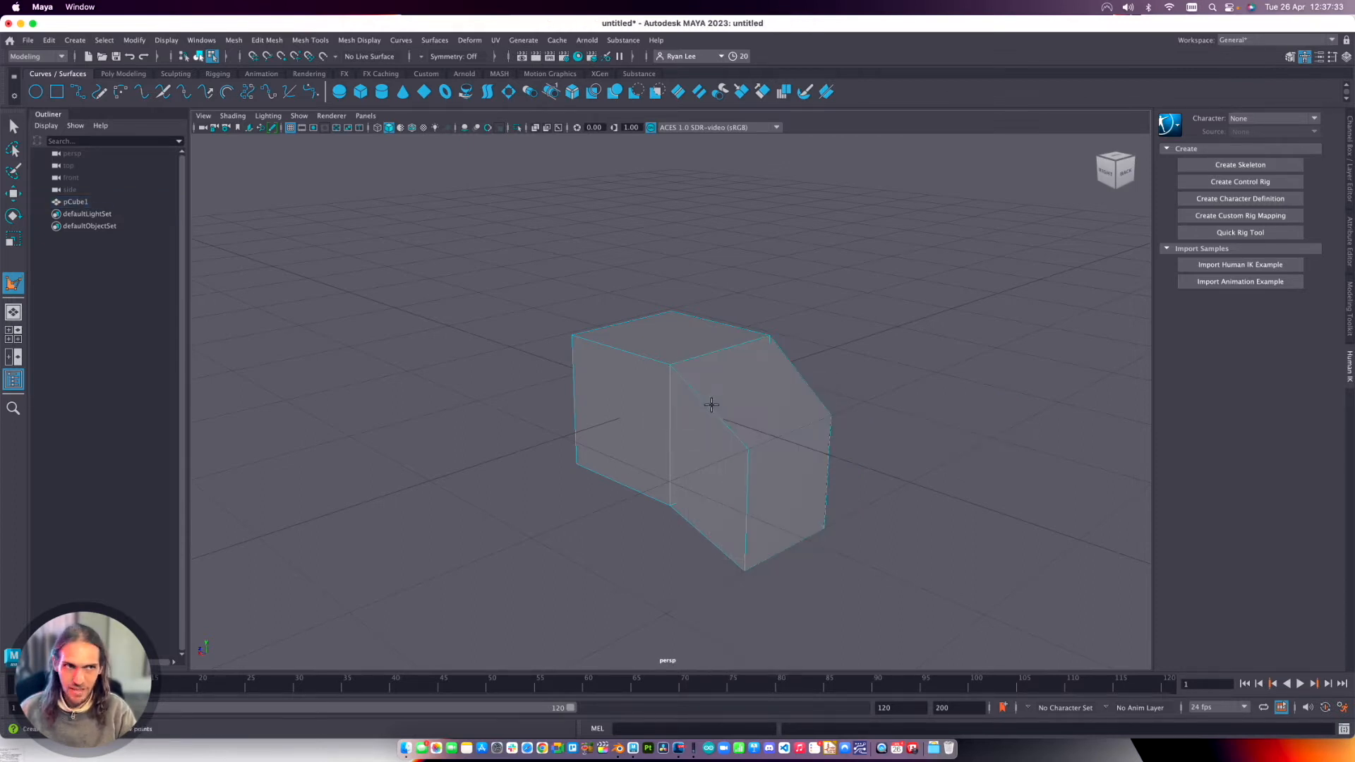
click(13, 126)
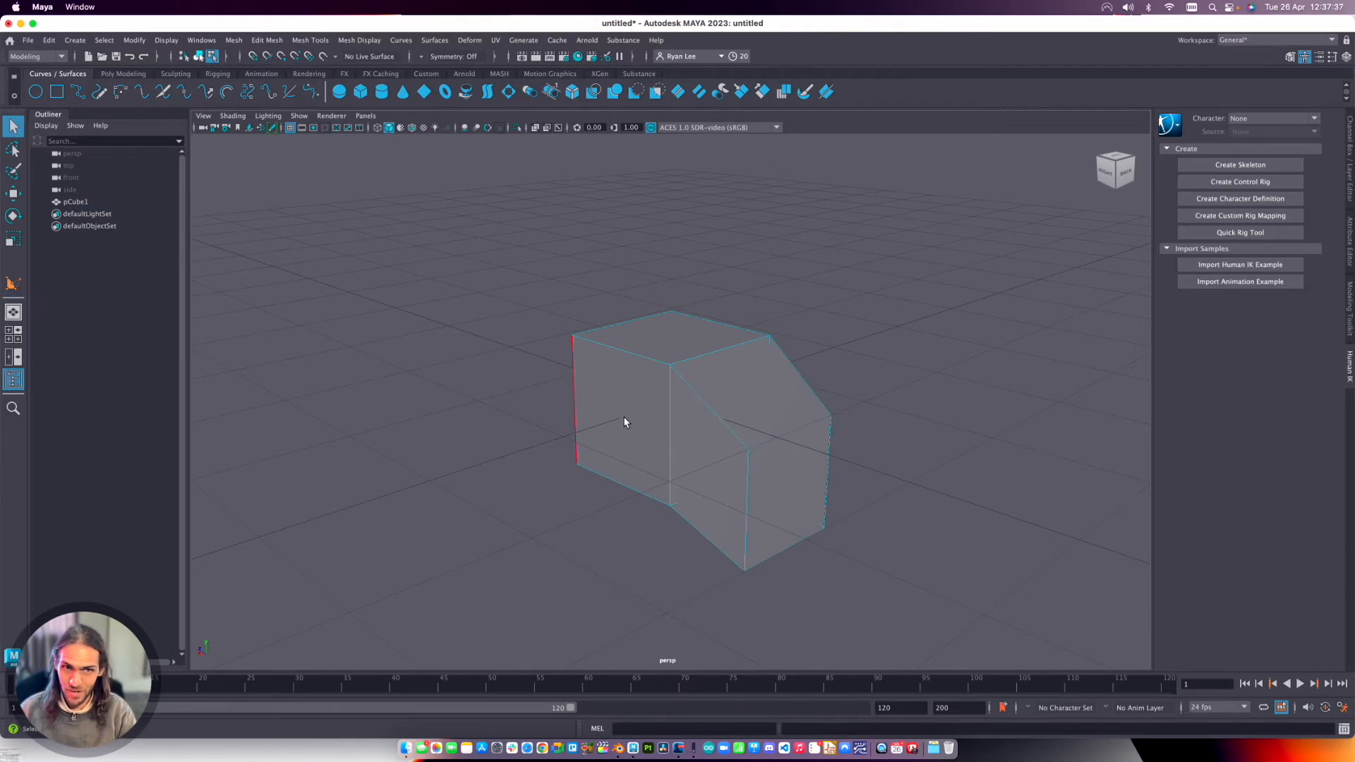
Insert two crossing edge loops through the top of the cube with the Insert Edge Loop Tool.
shift+right_click(705, 407)
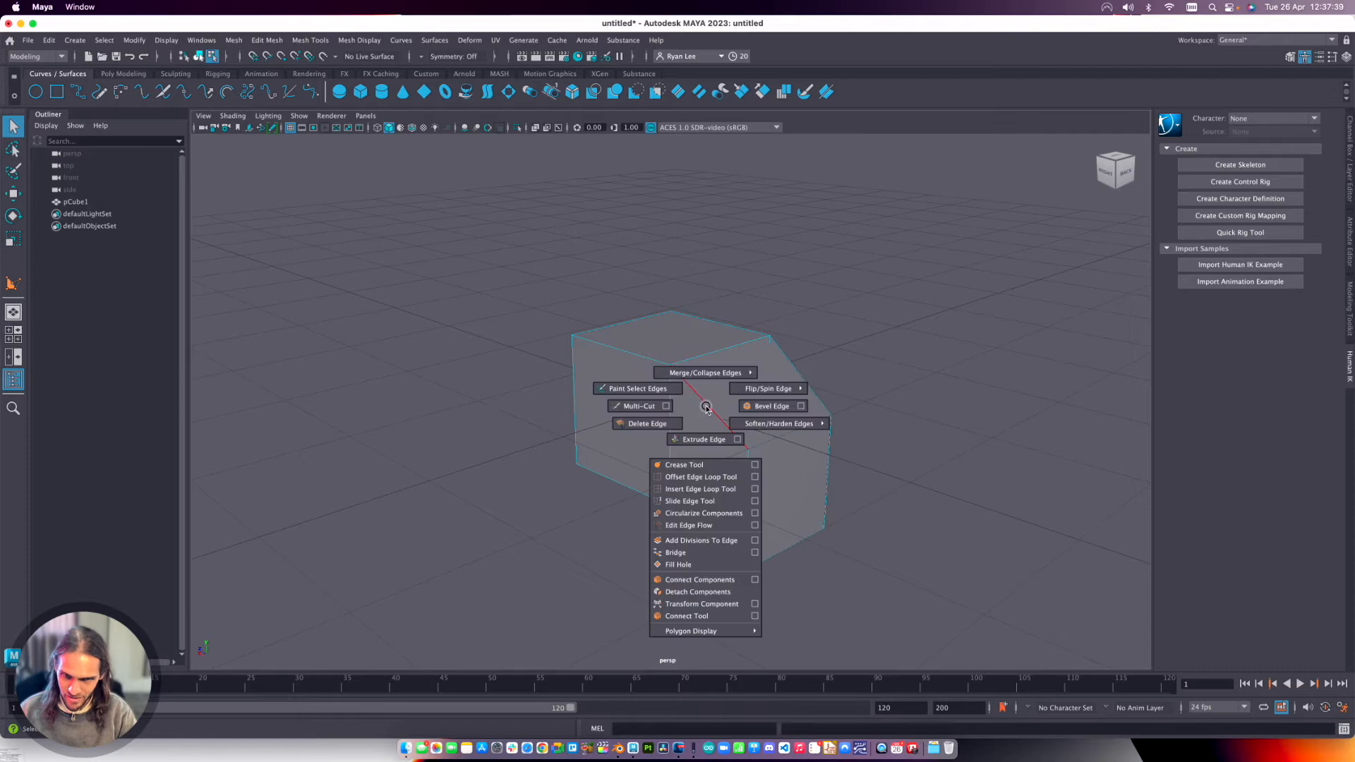
click(700, 489)
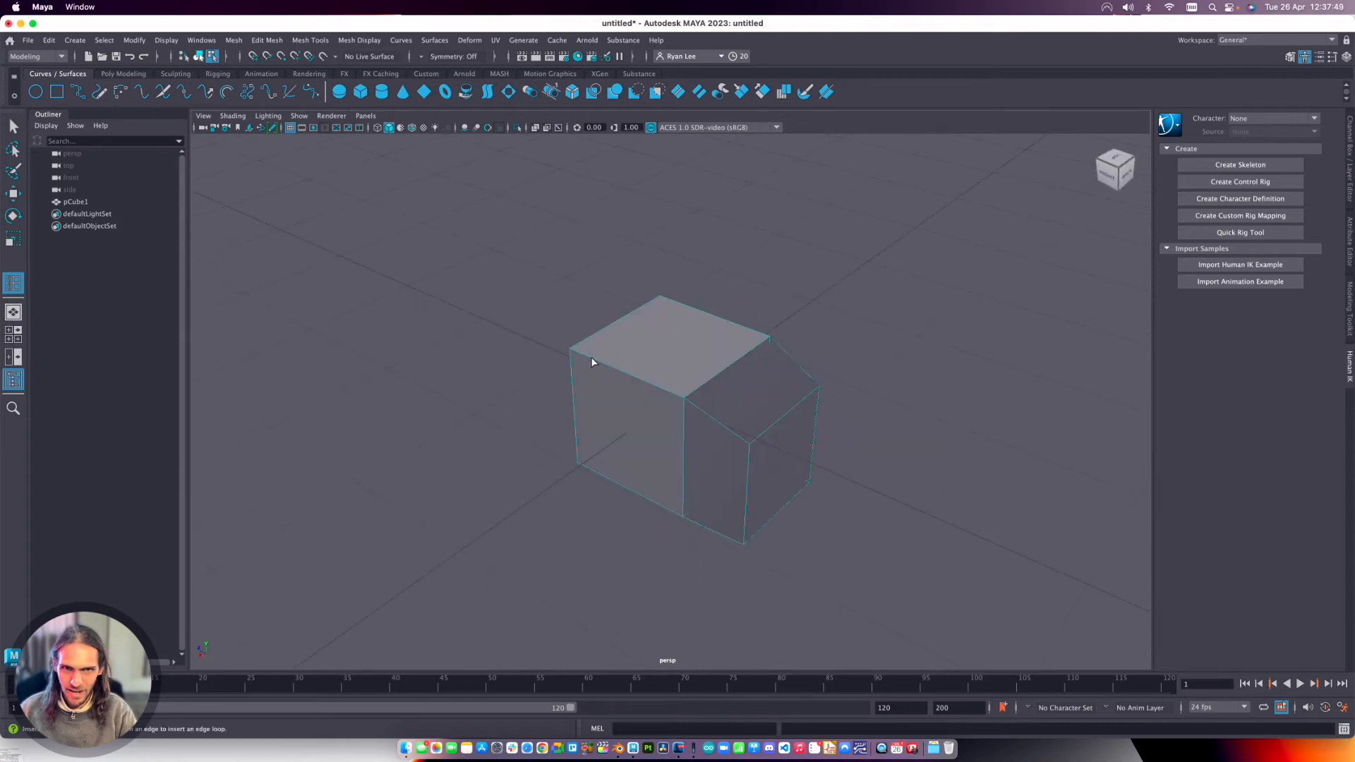
click(646, 384)
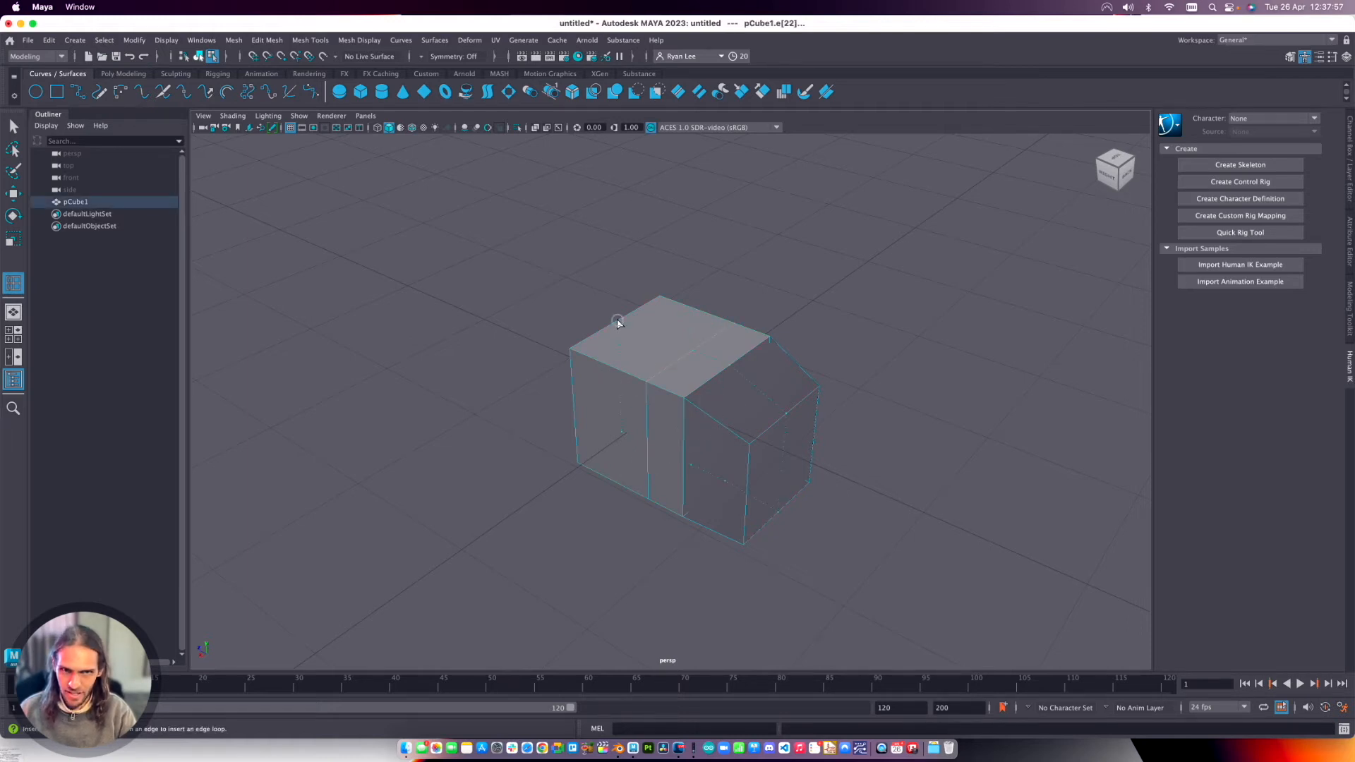
click(604, 366)
right_drag(612, 367, 662, 333)
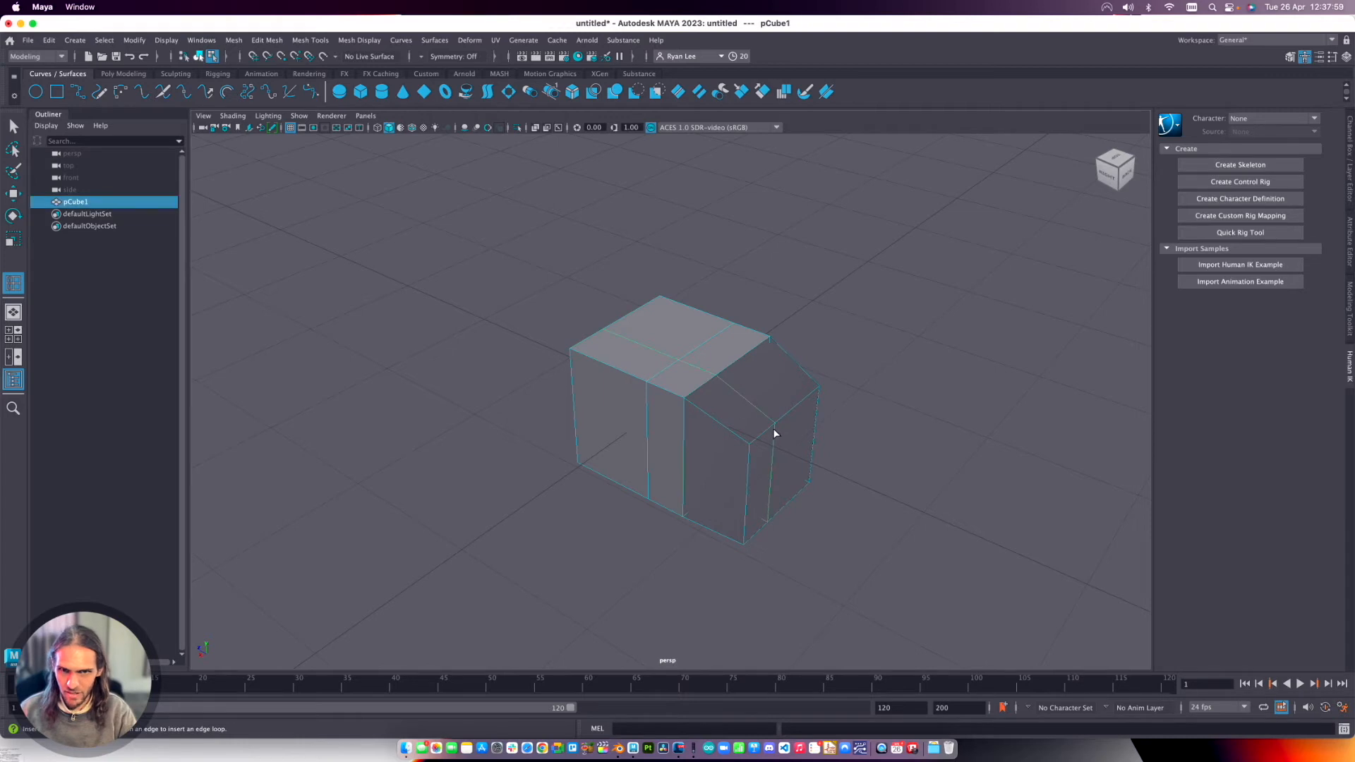
Insert another edge loop along the slanted block and extrude the small top face upward to Local Translate Z 0.645.
click(808, 402)
key(q)
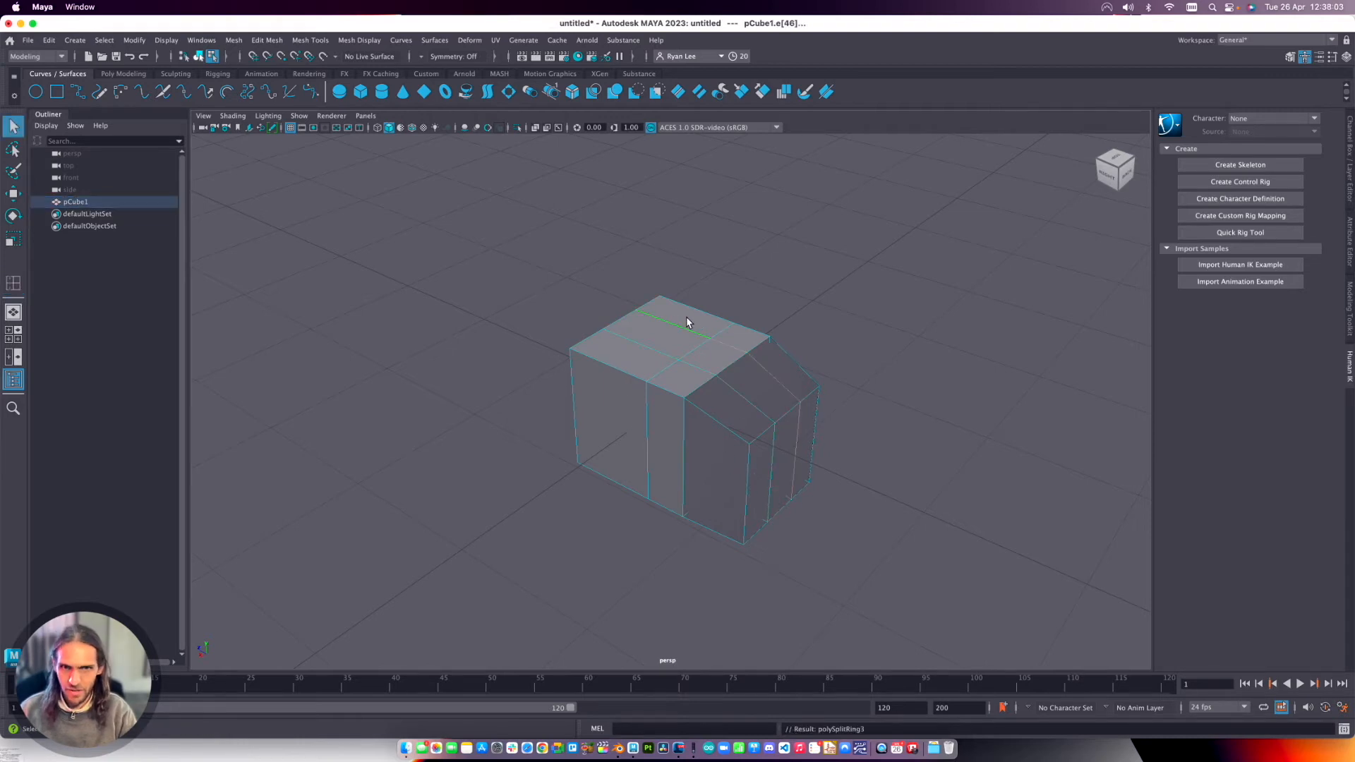
mouse_move(714, 361)
right_down()
mouse_move(714, 326)
mouse_move(709, 383)
right_up()
click(714, 361)
click(710, 361)
drag(717, 321, 710, 234)
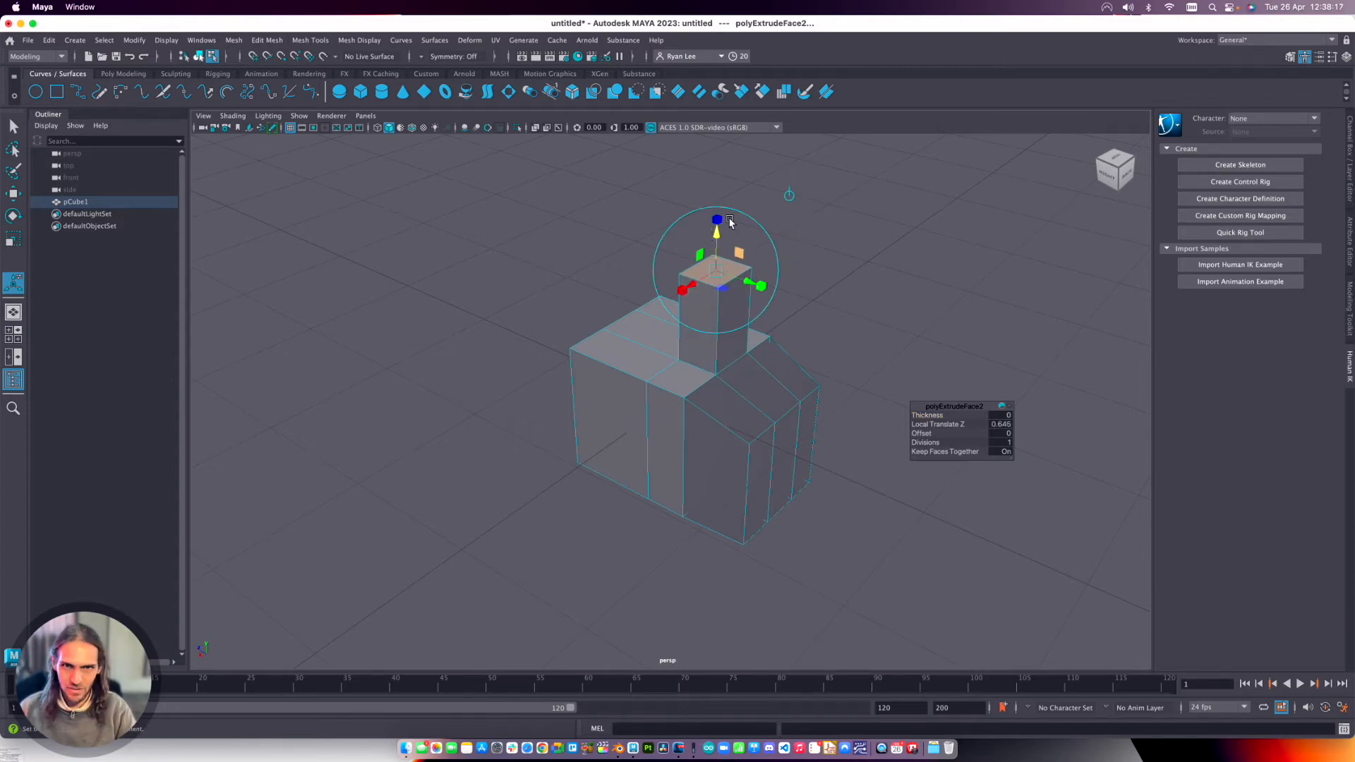
Switch the cube to edge selection and pick edges, and switch to vertex selection and pick a vertex on the top rim.
shift+right_click(633, 344)
right_drag(632, 343, 631, 321)
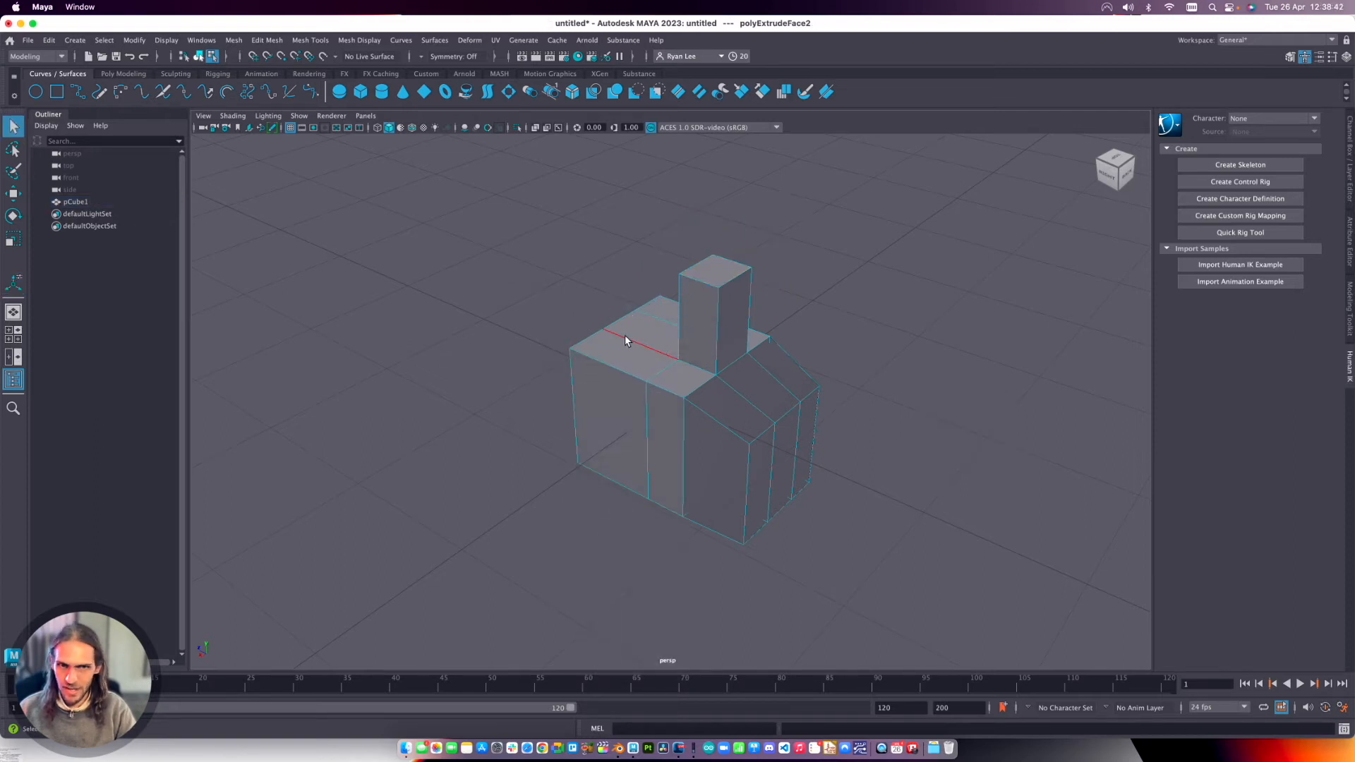
click(634, 346)
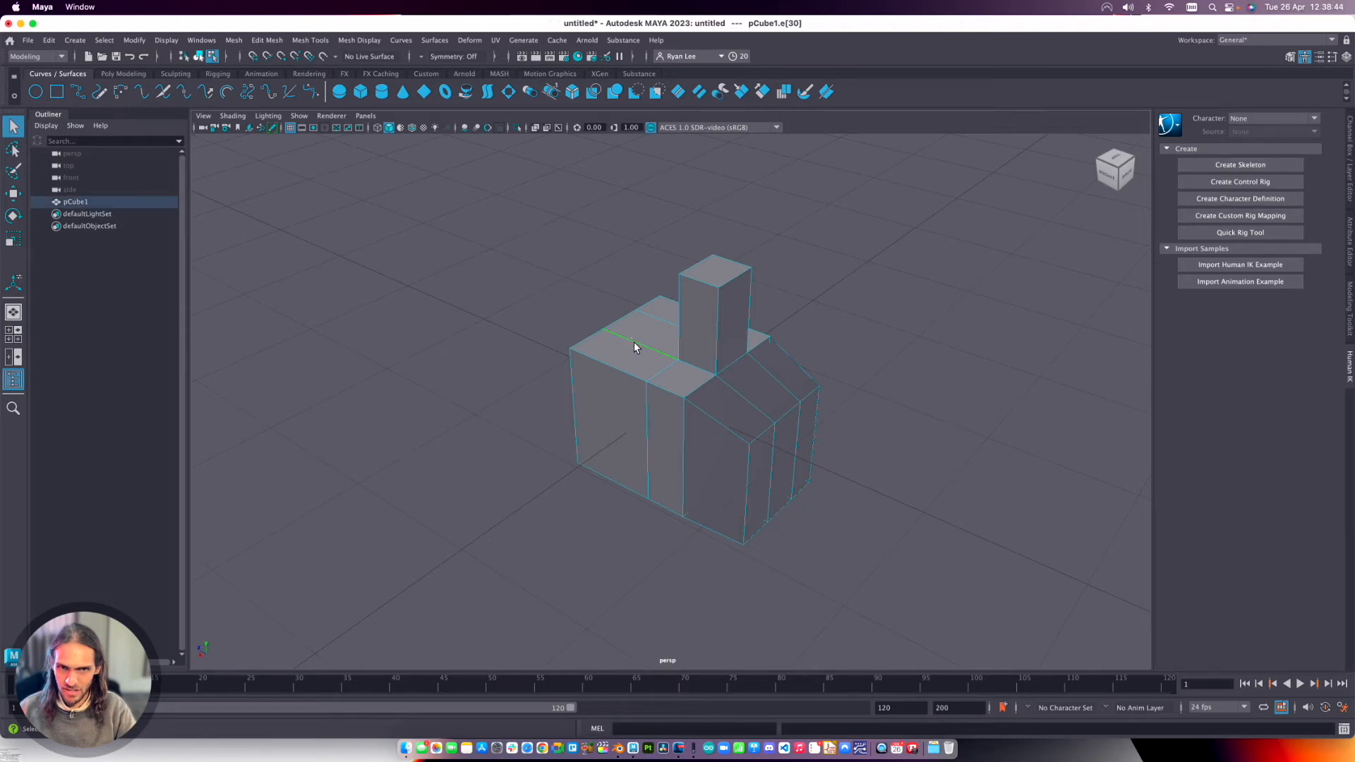
double_click(683, 417)
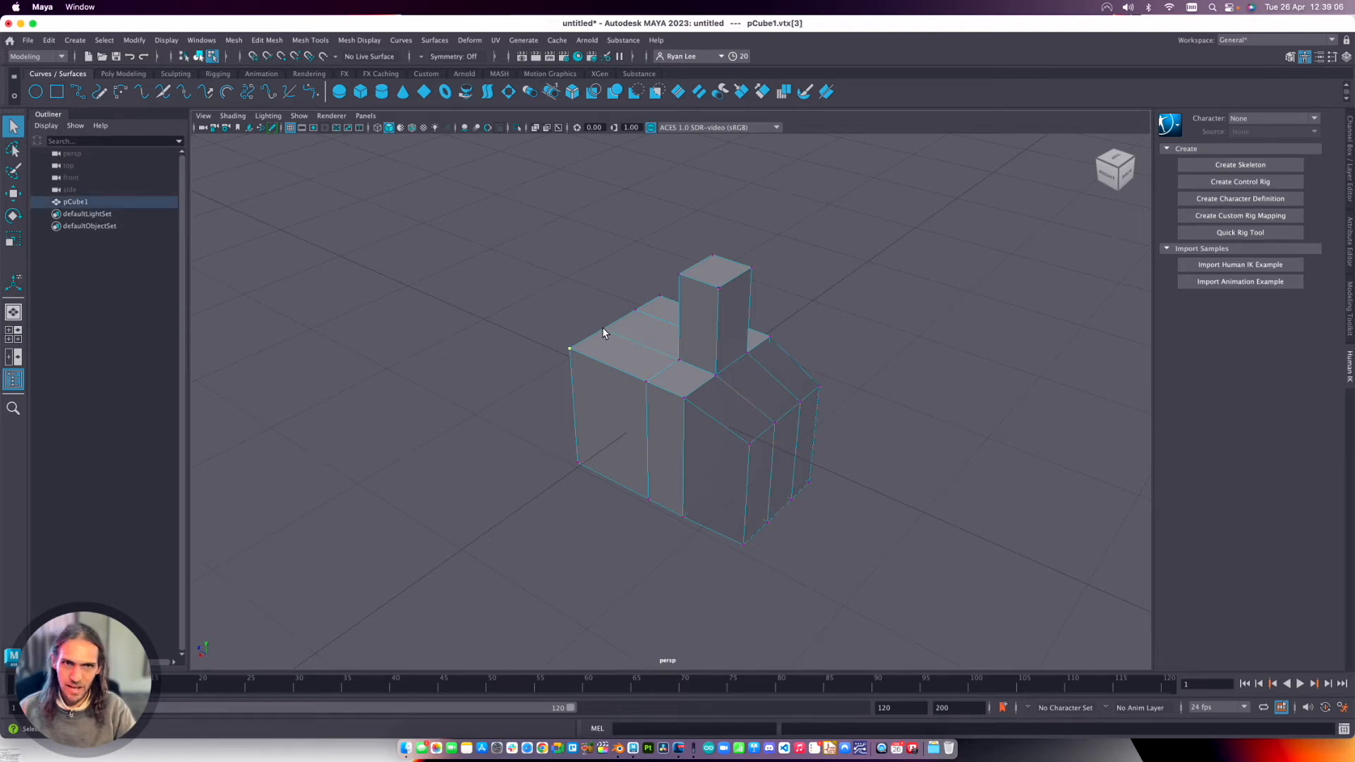
click(602, 328)
Select the top face beside the extruded tower in face mode, and nudge and tilt it with the Move and Rotate tools.
right_click(621, 341)
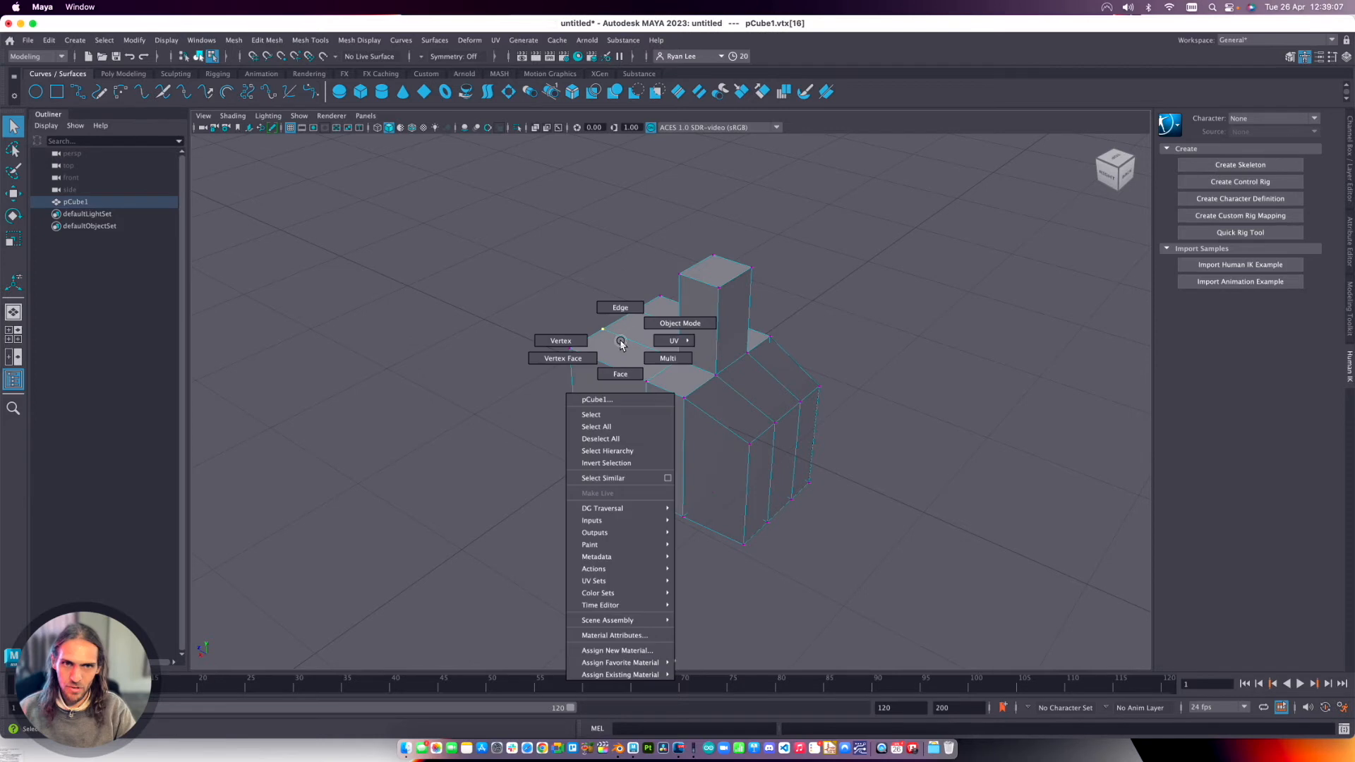
click(620, 374)
click(617, 355)
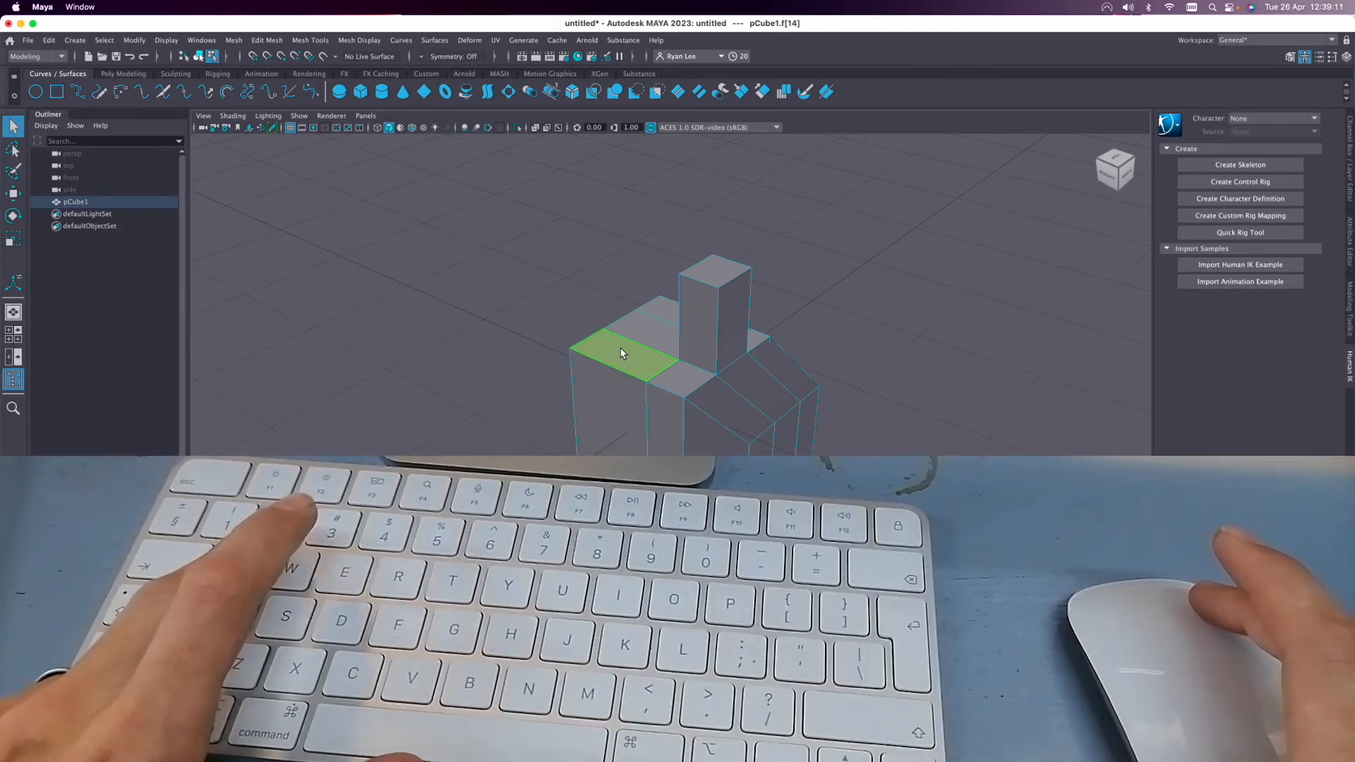
key(w)
mouse_move(622, 300)
mouse_down()
mouse_move(622, 265)
mouse_move(620, 302)
mouse_up()
key(e)
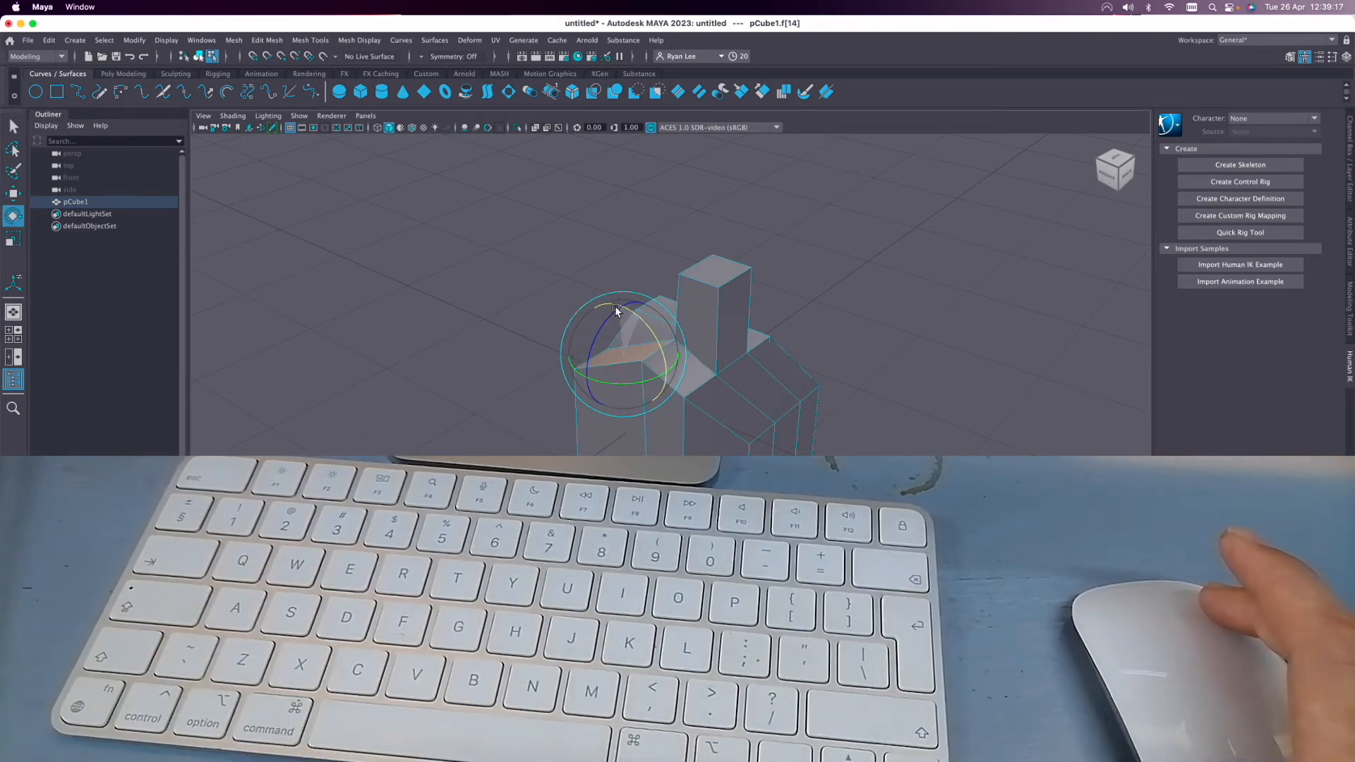
Scale the selected top face along individual axes so it extends beyond the cube's sides.
key(r)
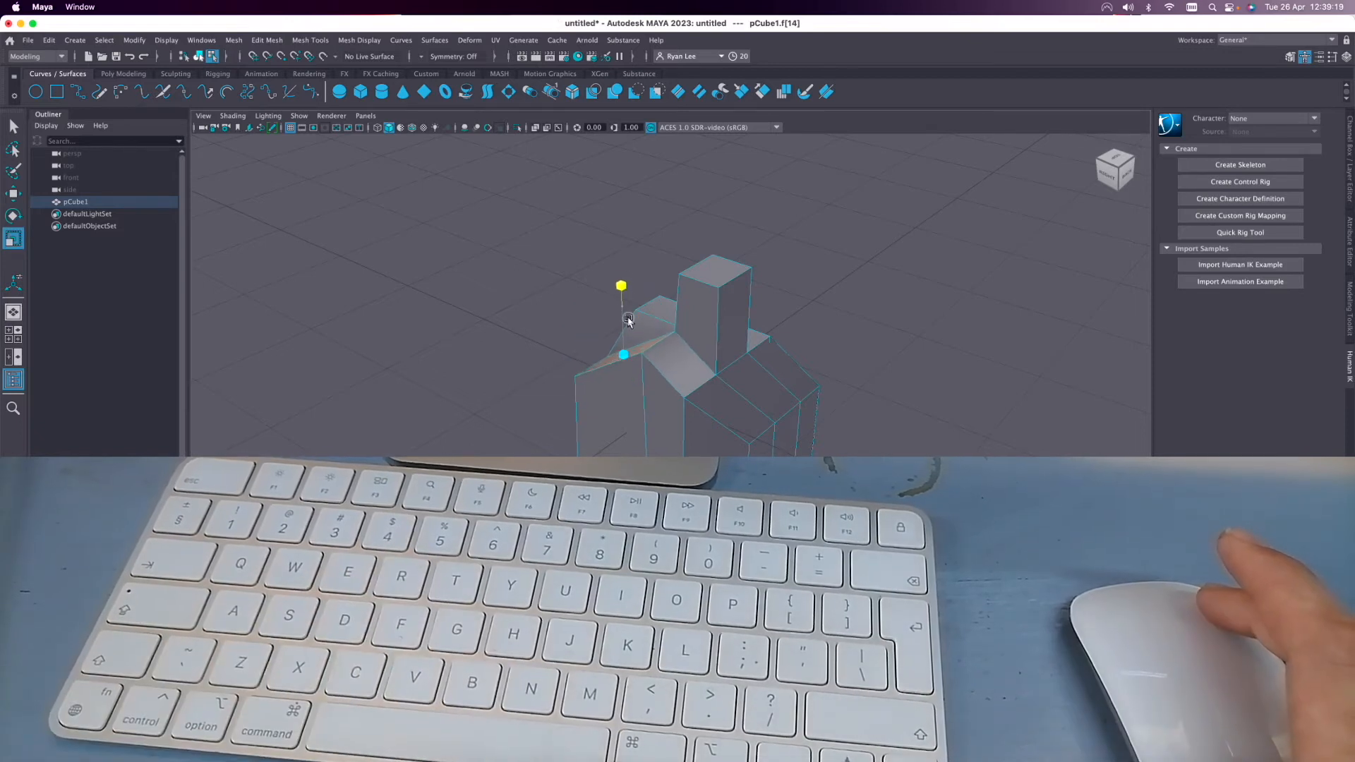
drag(622, 358, 589, 378)
click(585, 377)
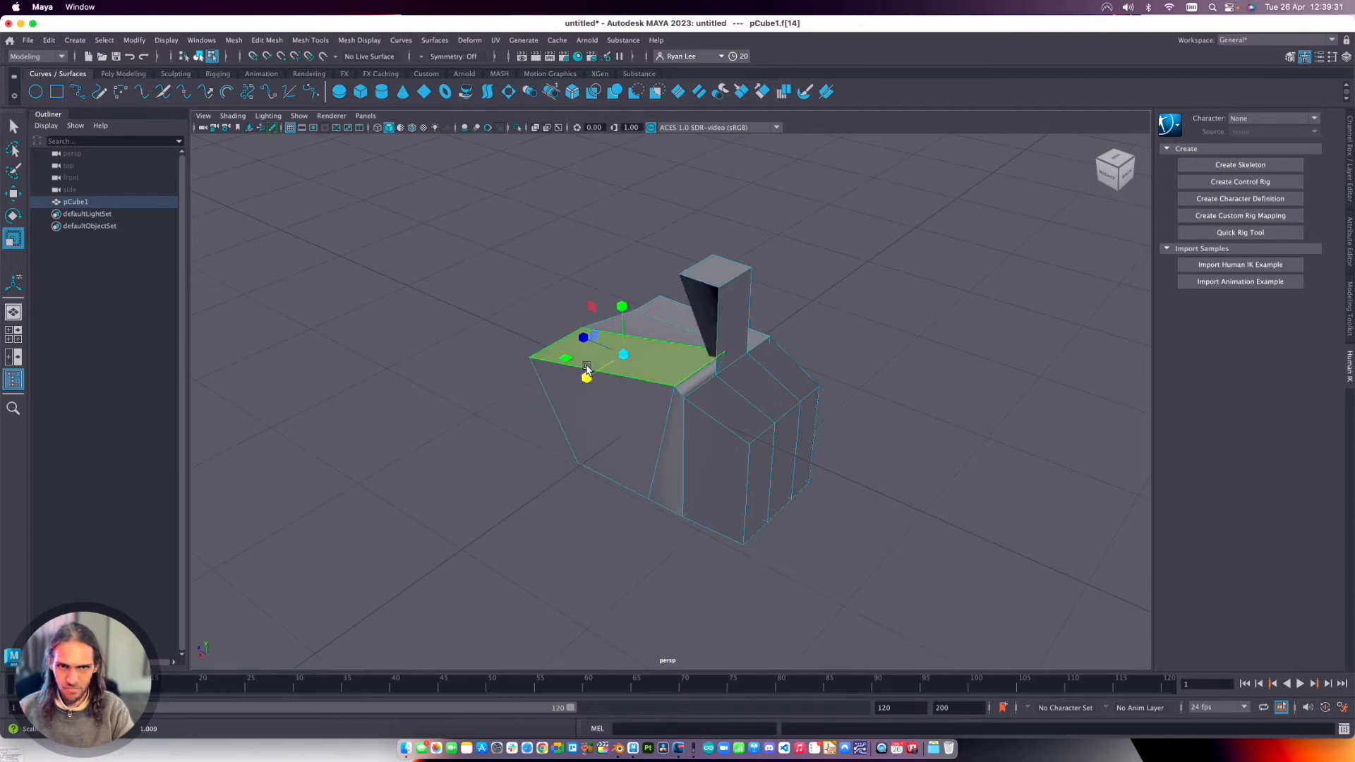
drag(580, 337, 625, 305)
Rotate the scaled top face into a steep slope and return the cube to object mode.
key(e)
alt+drag(628, 442, 629, 330)
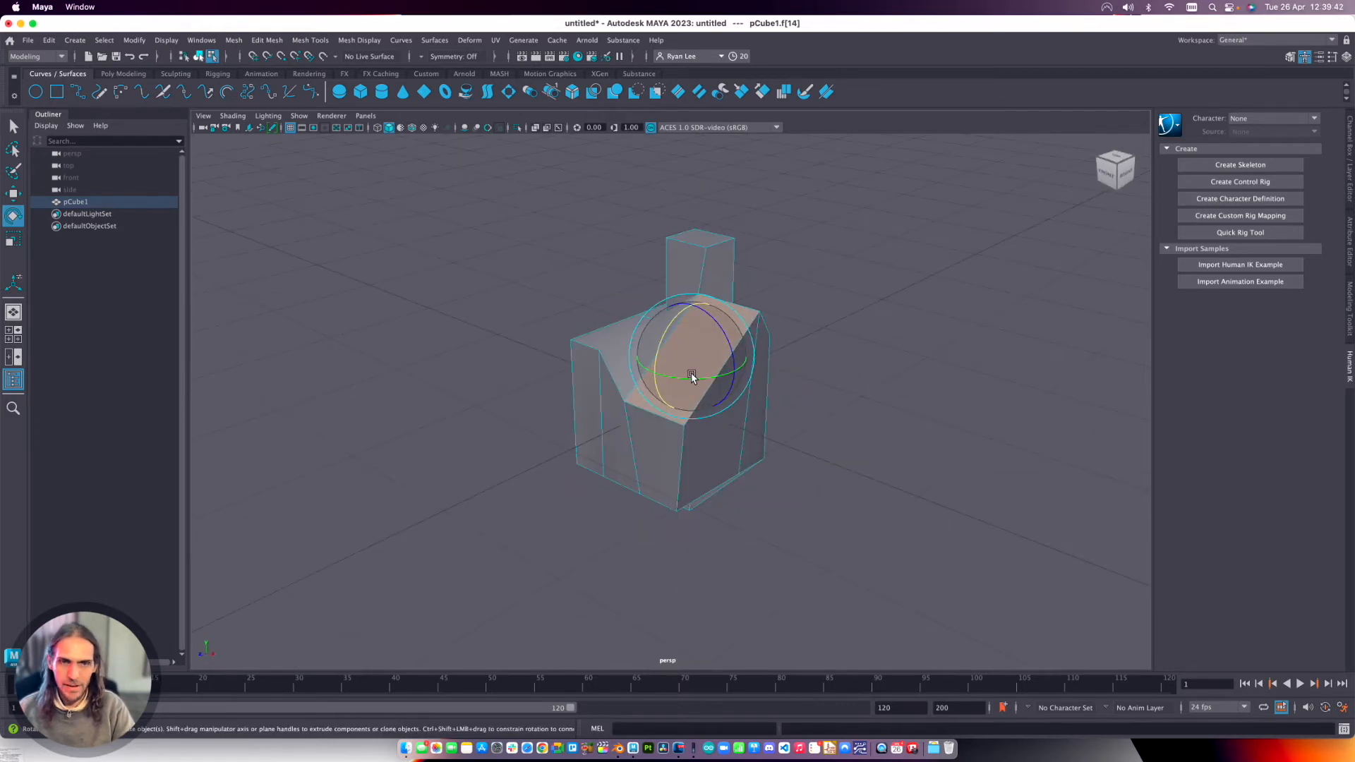
right_drag(705, 344, 745, 324)
right_click(689, 338)
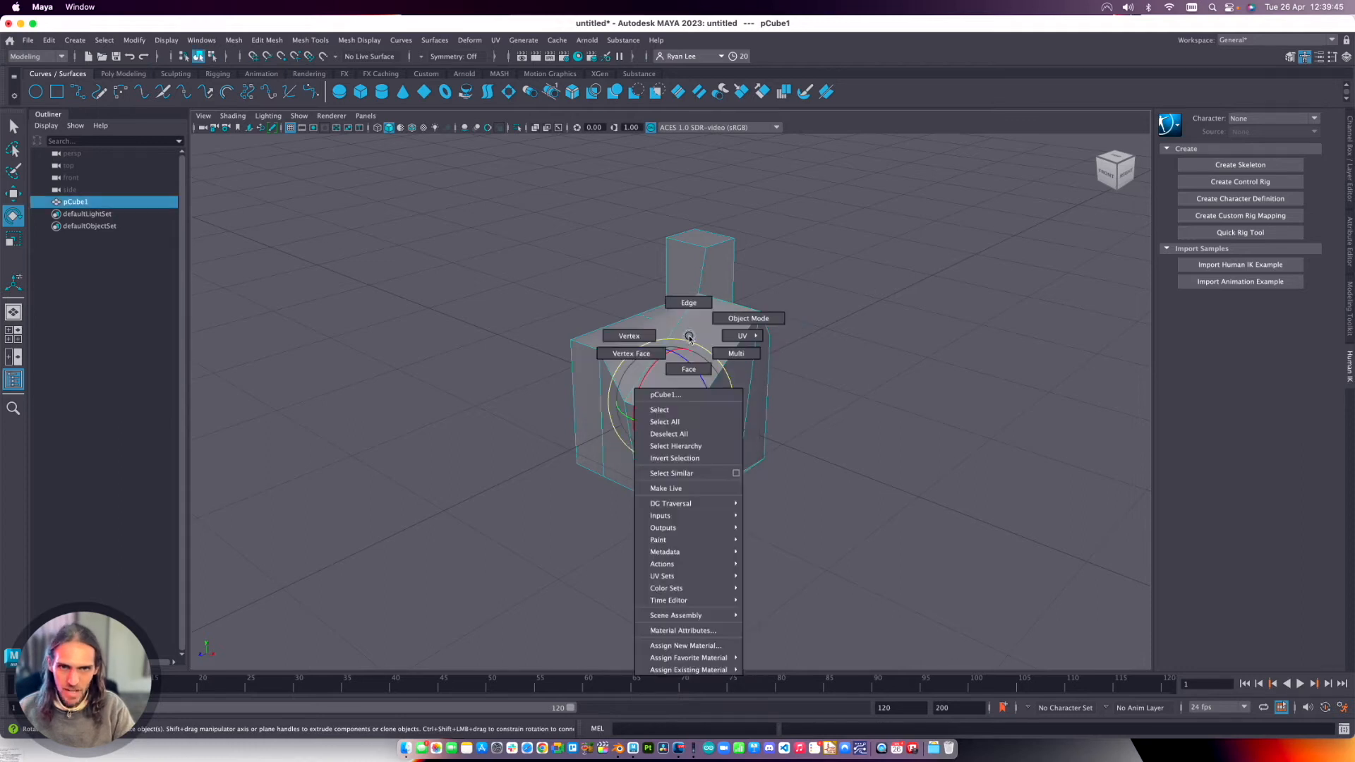
click(751, 317)
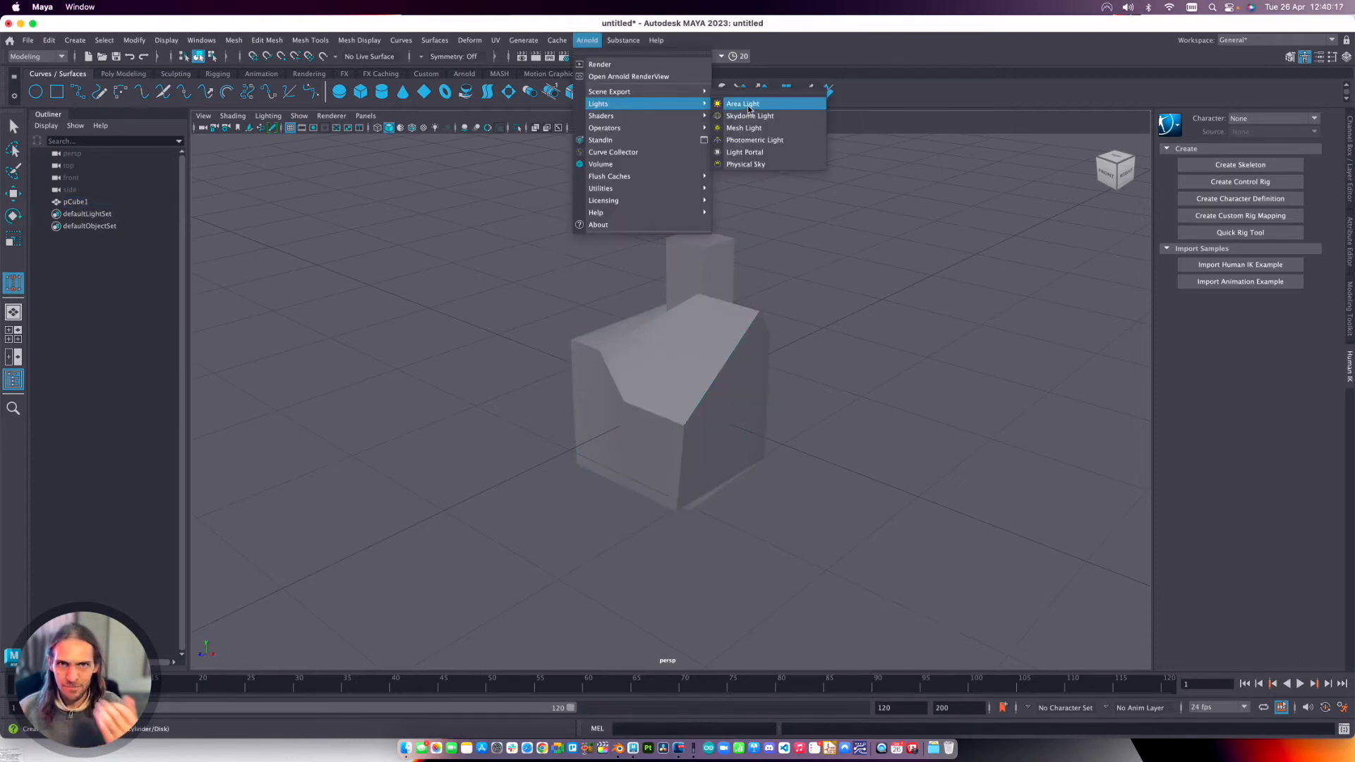
Create an Arnold area light, move it high above the cube and rotate it to face downward.
click(748, 108)
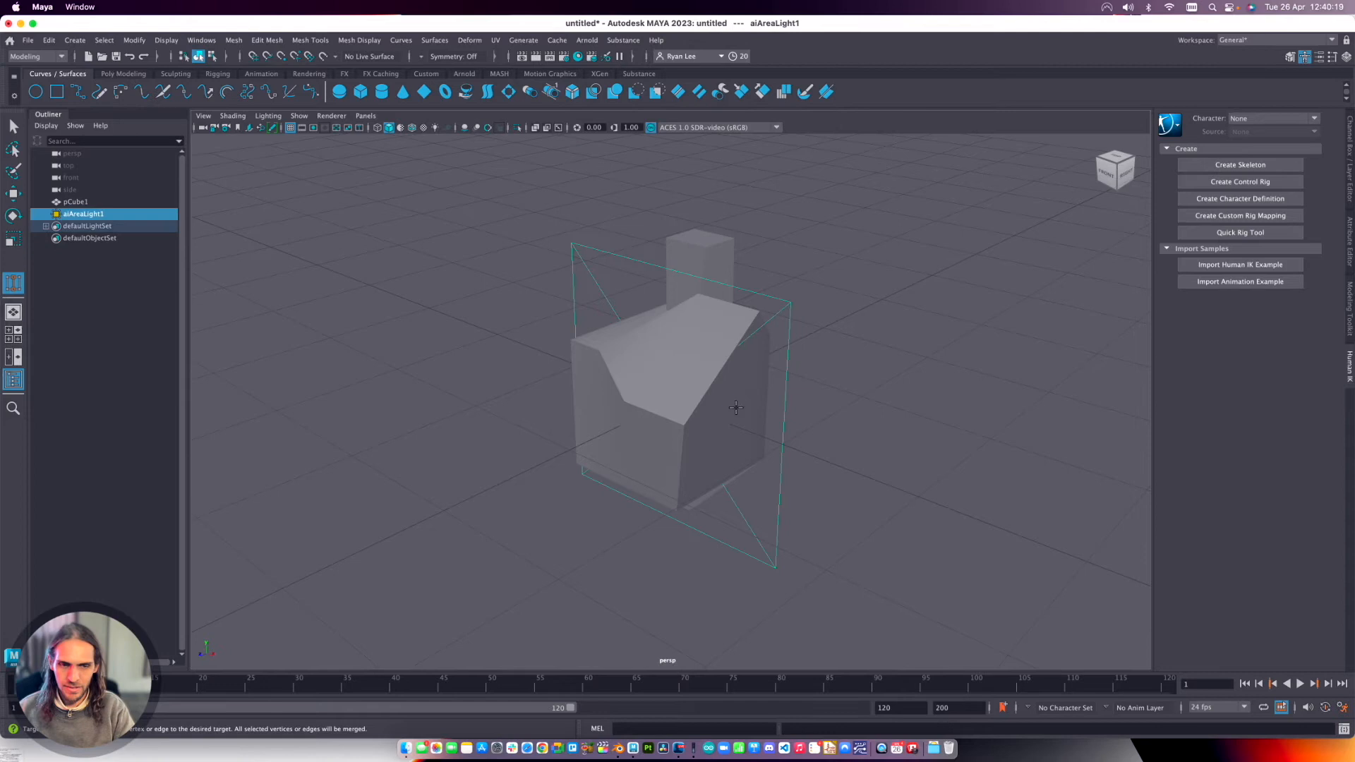
scroll(738, 408, down, 6)
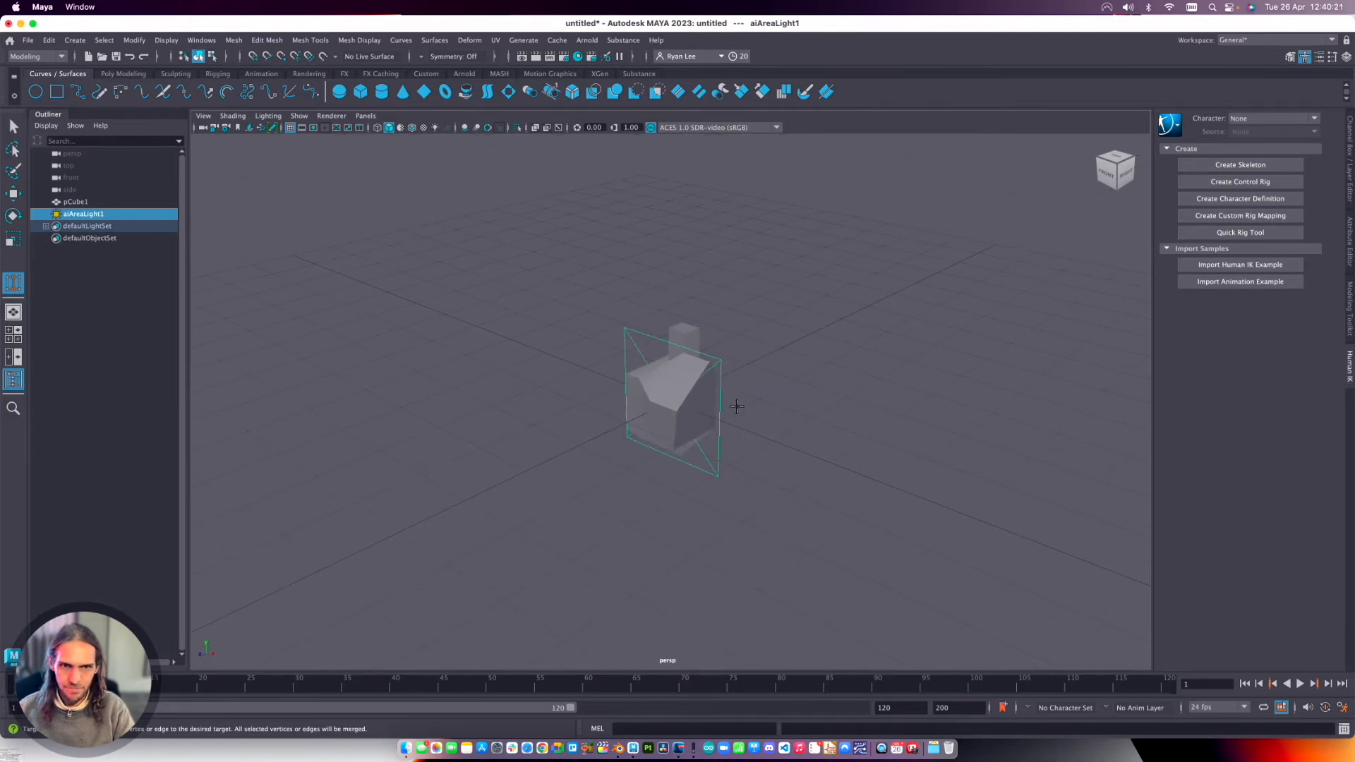
key(w)
drag(674, 341, 734, 142)
key(e)
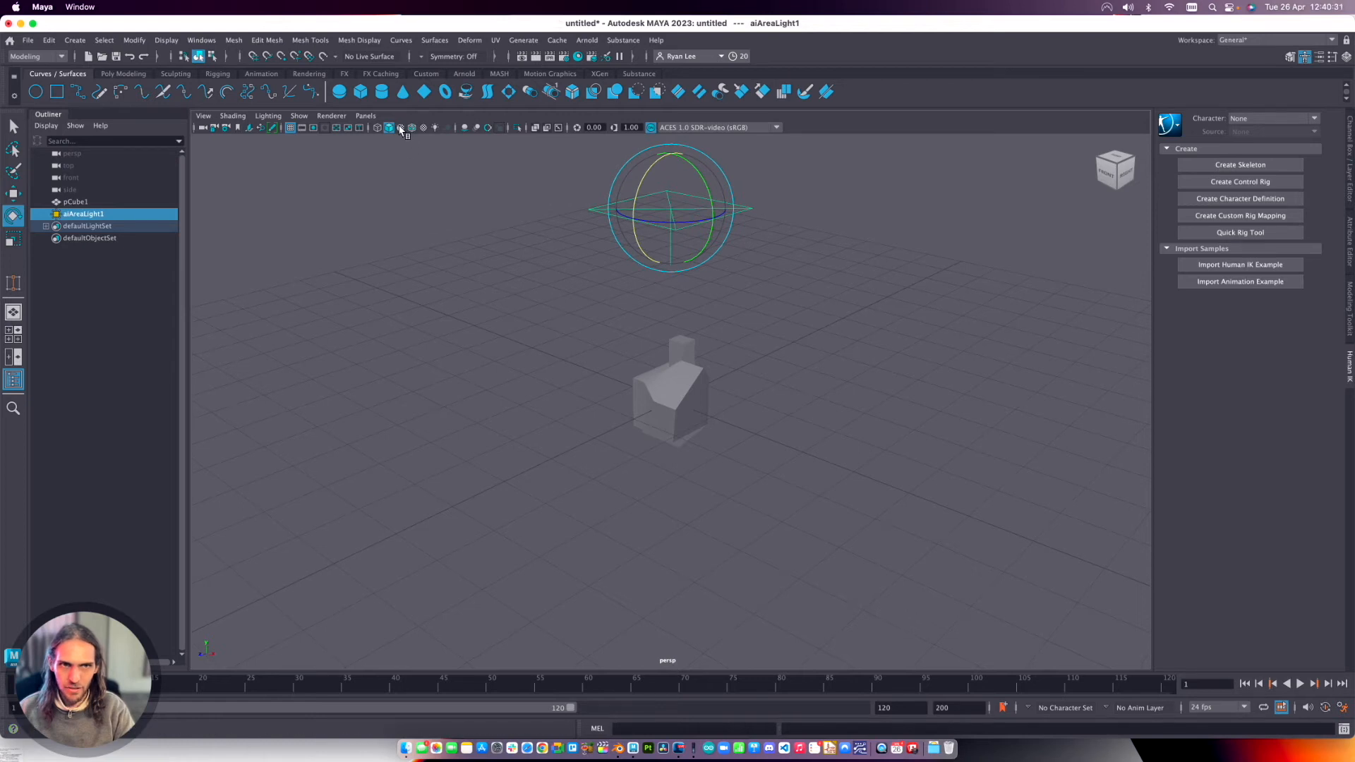
Switch the viewport between wireframe and shaded display, including wireframe on shaded, ending in wireframe.
click(377, 127)
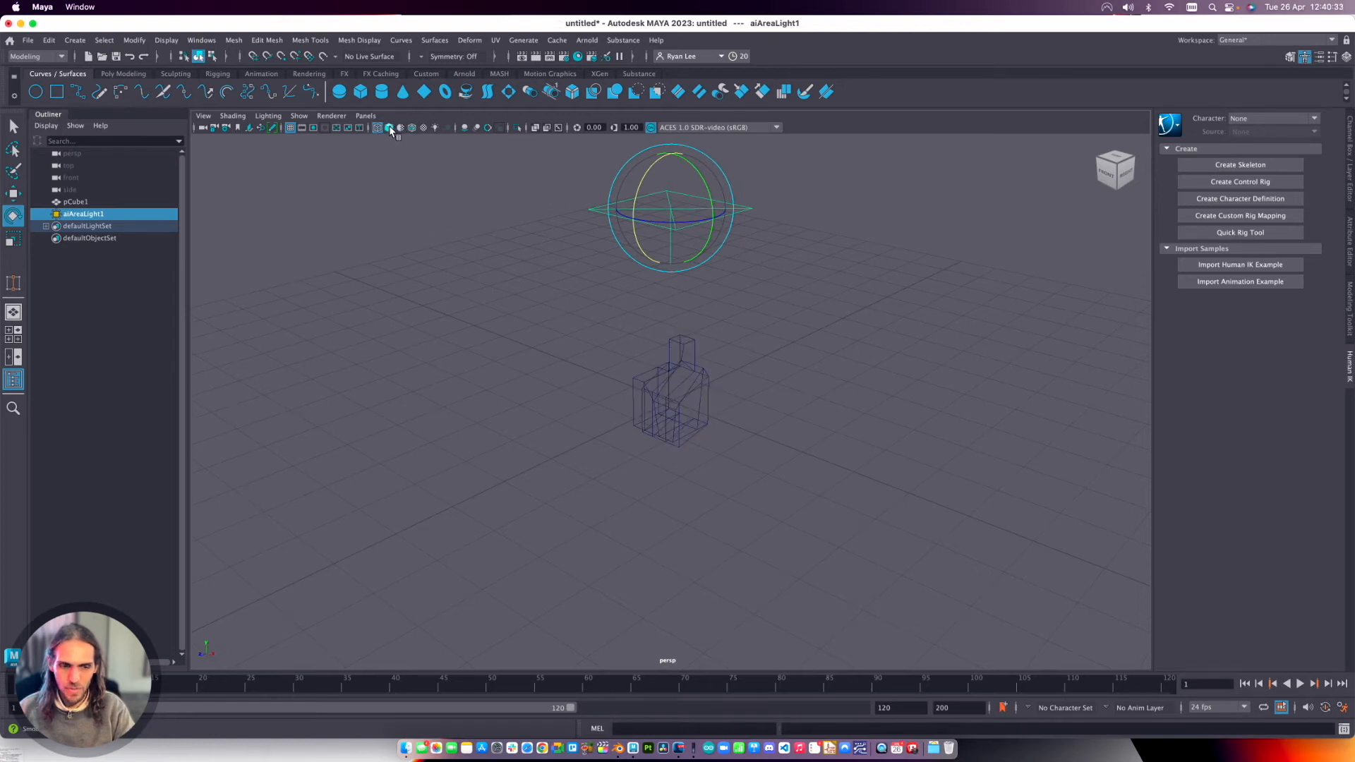
click(390, 128)
click(412, 128)
click(378, 128)
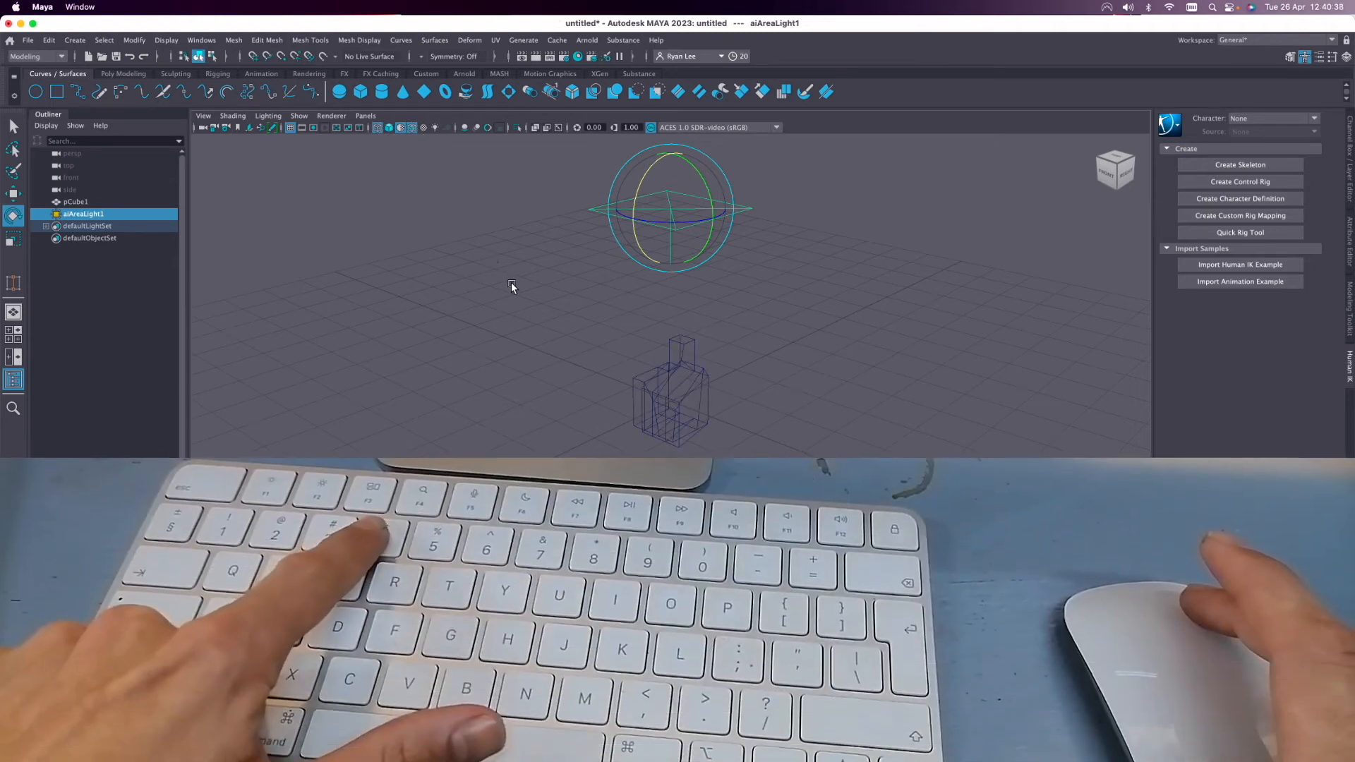
Cycle the viewport through wireframe, shaded, shaded with texture maps and all-lights display.
key(4)
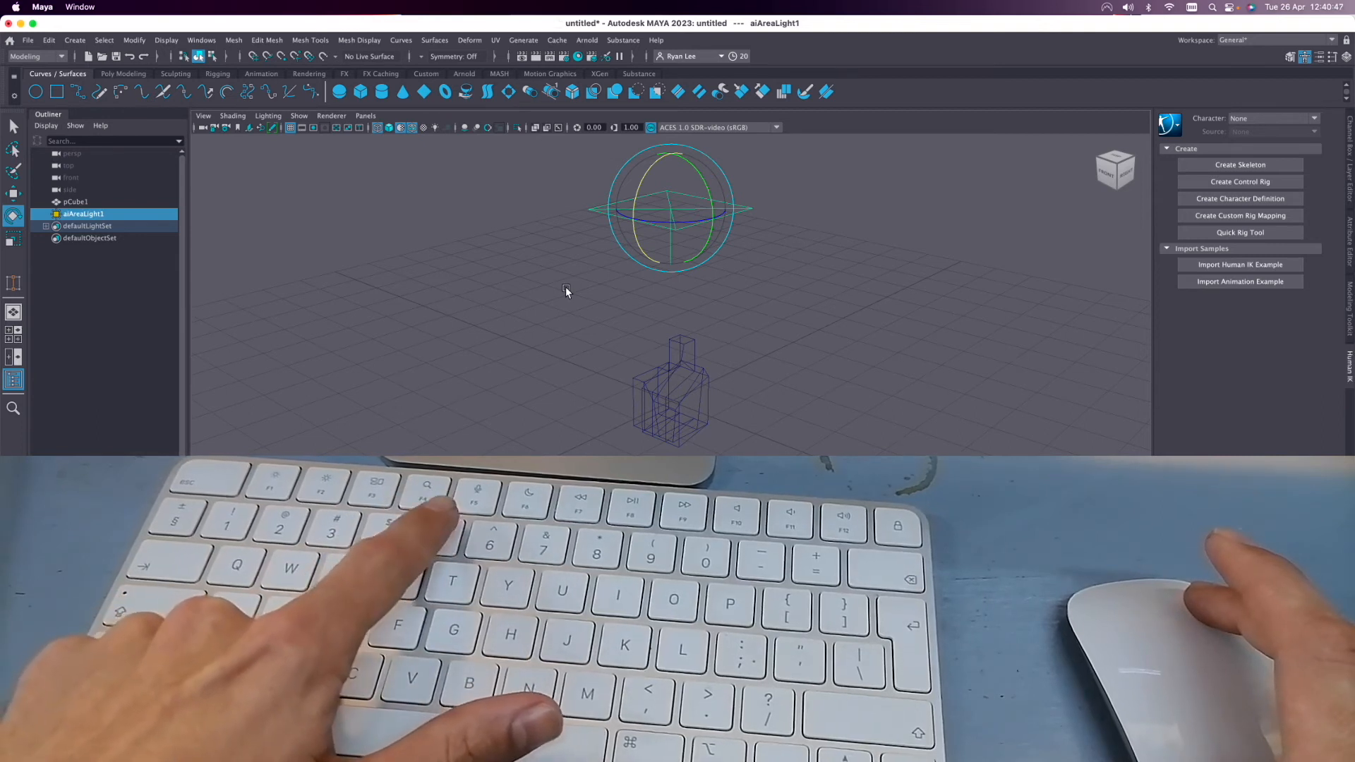
key(5)
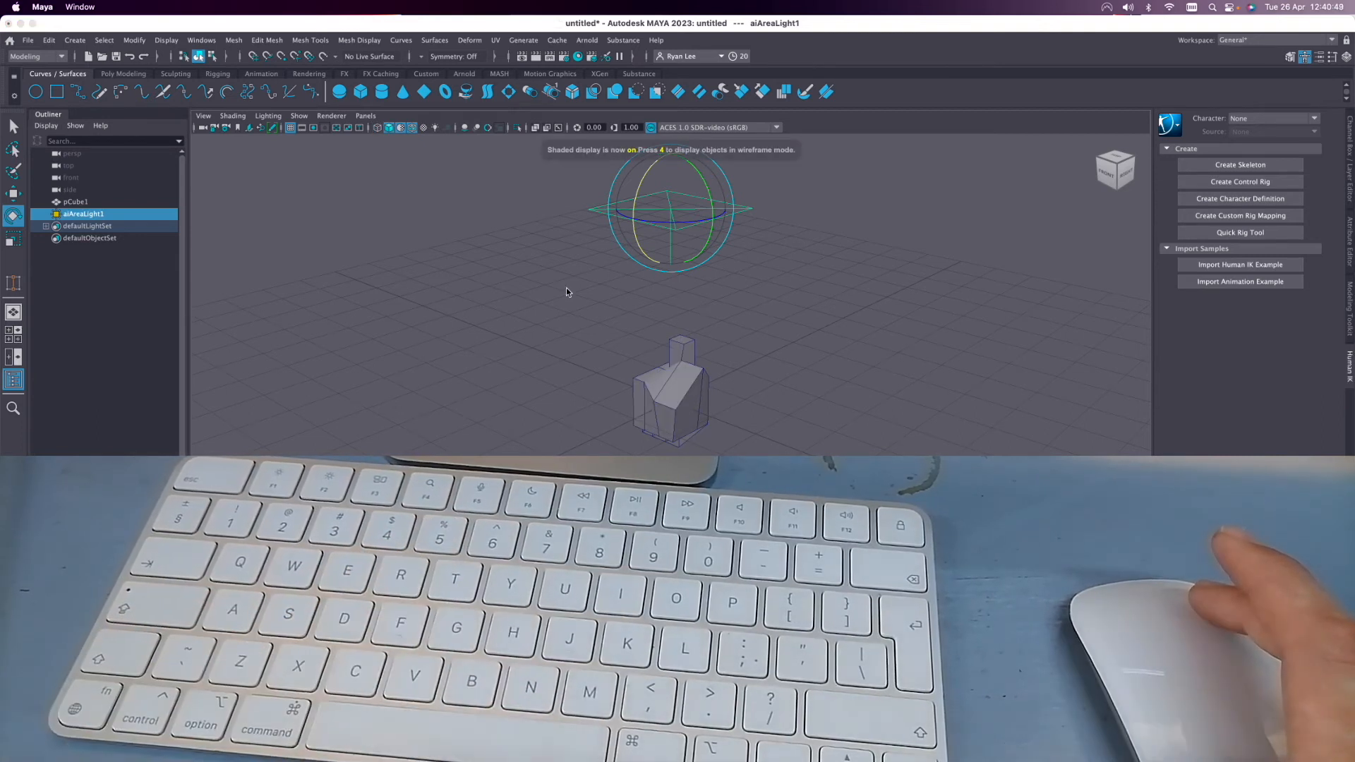
key(6)
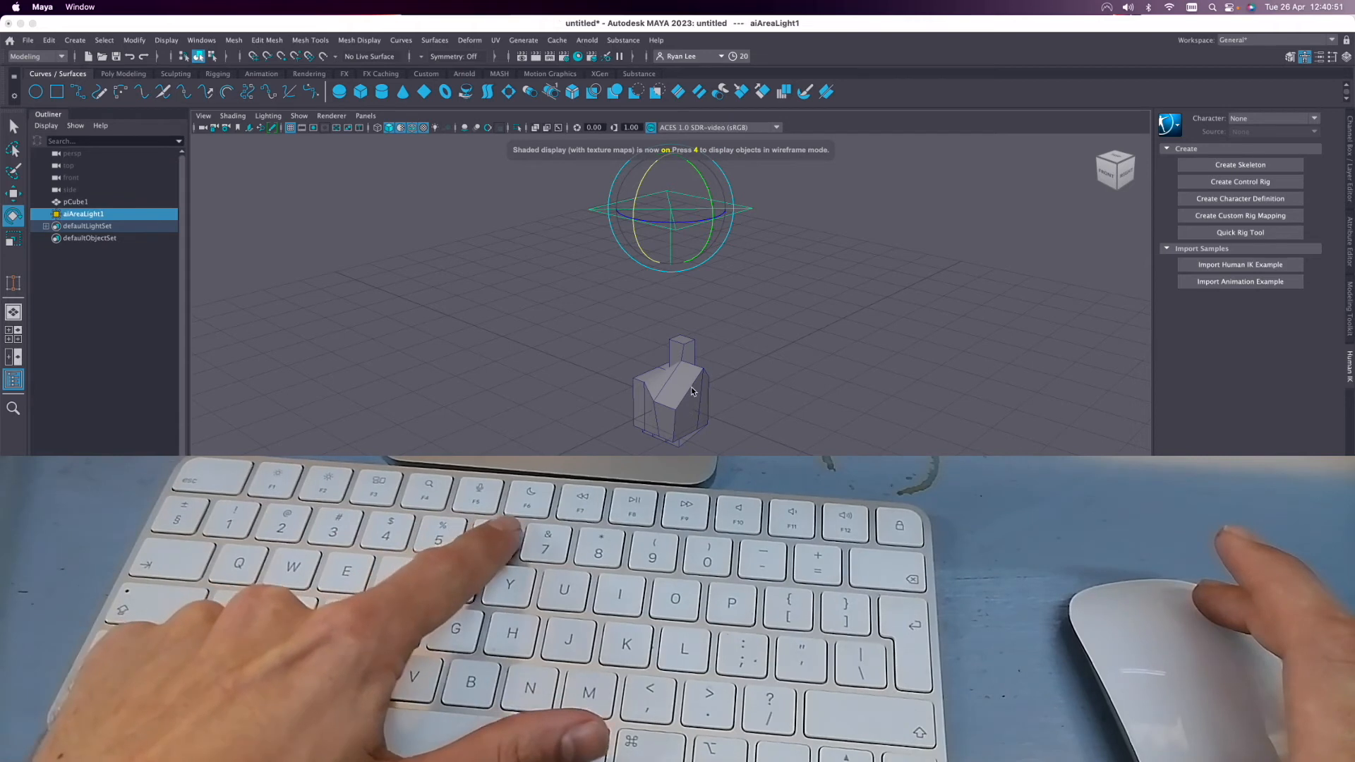
key(7)
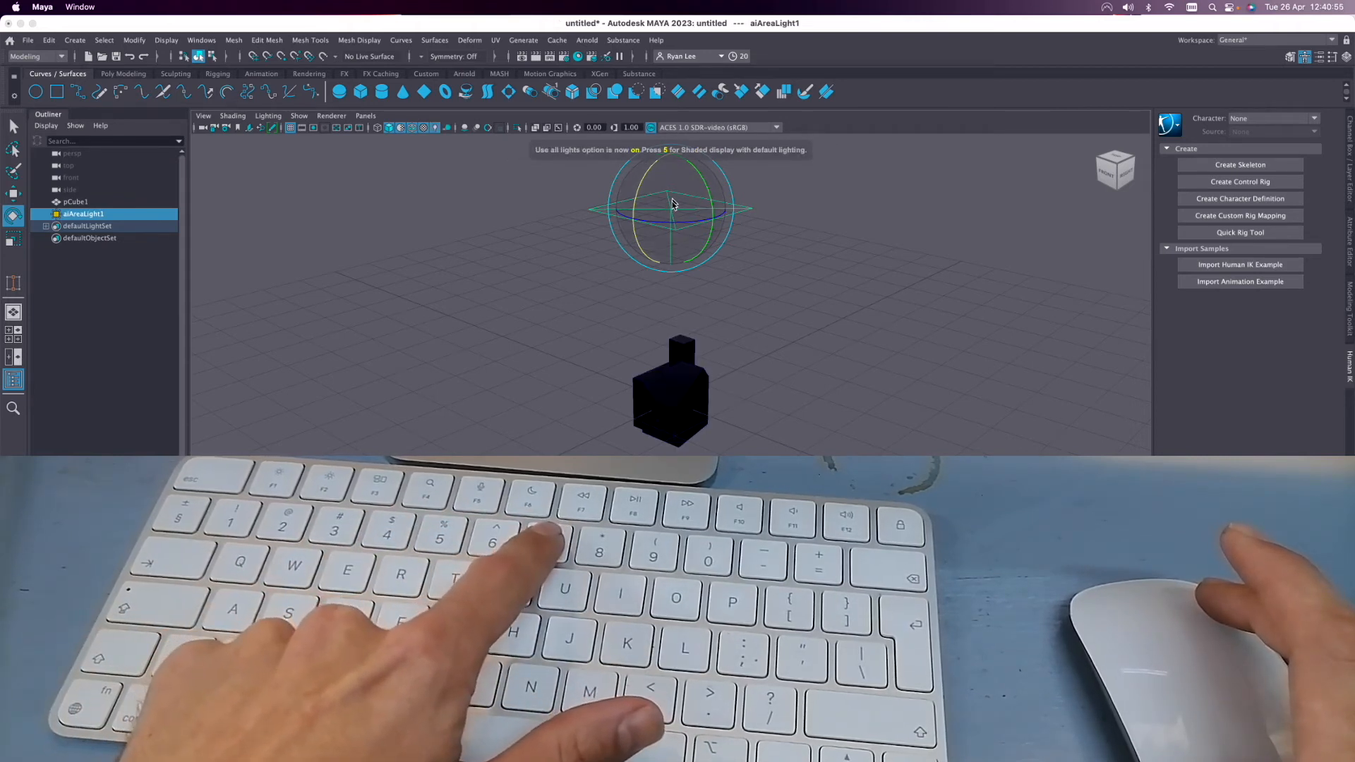
Lower the area light to just above the cube and restore default shaded display without wireframe overlay.
key(w)
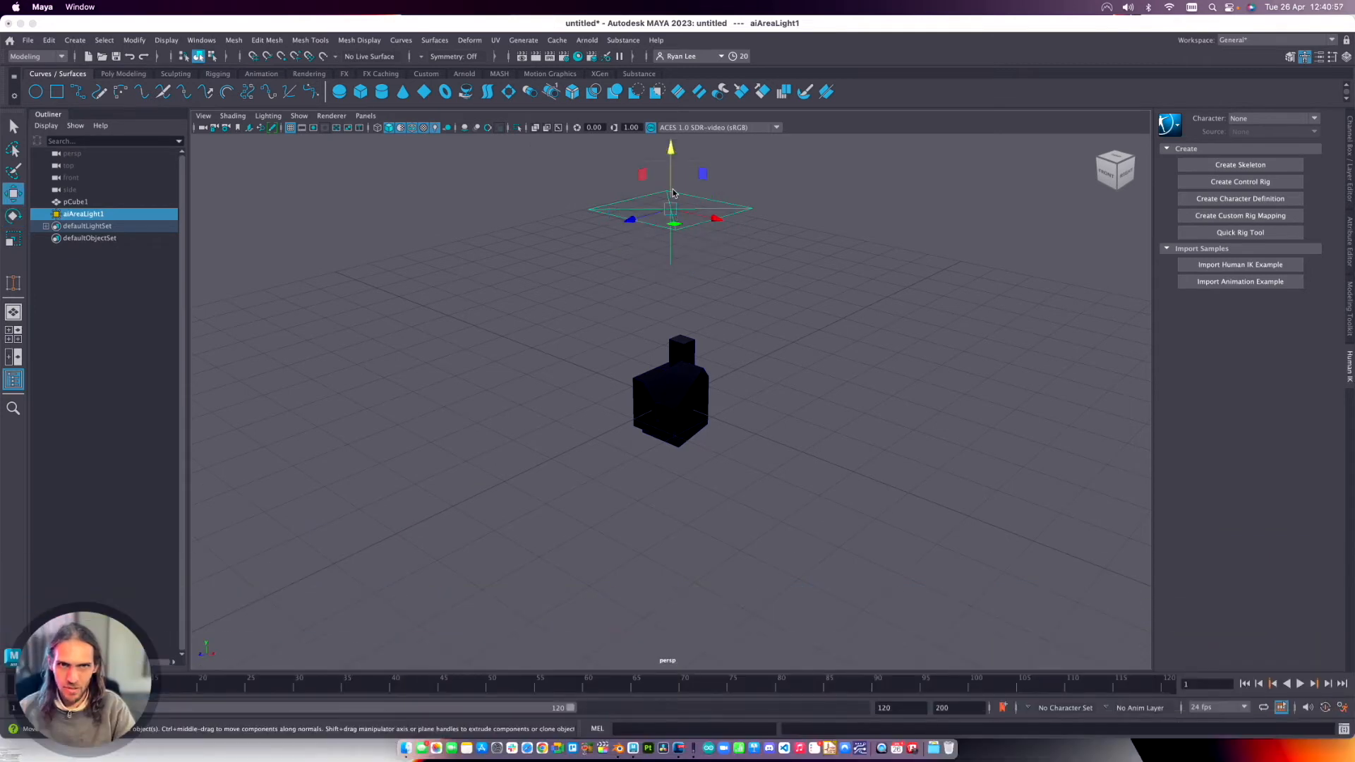
drag(671, 153, 674, 243)
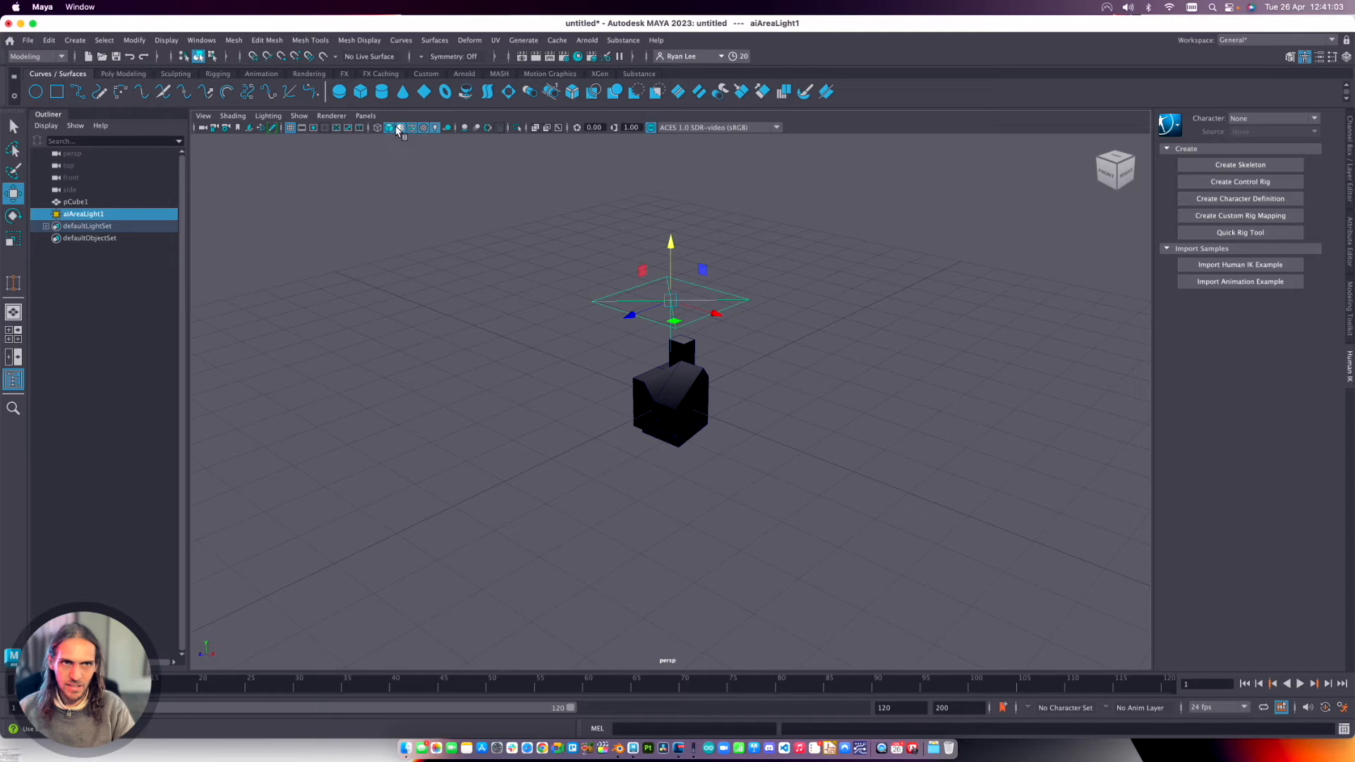
click(411, 127)
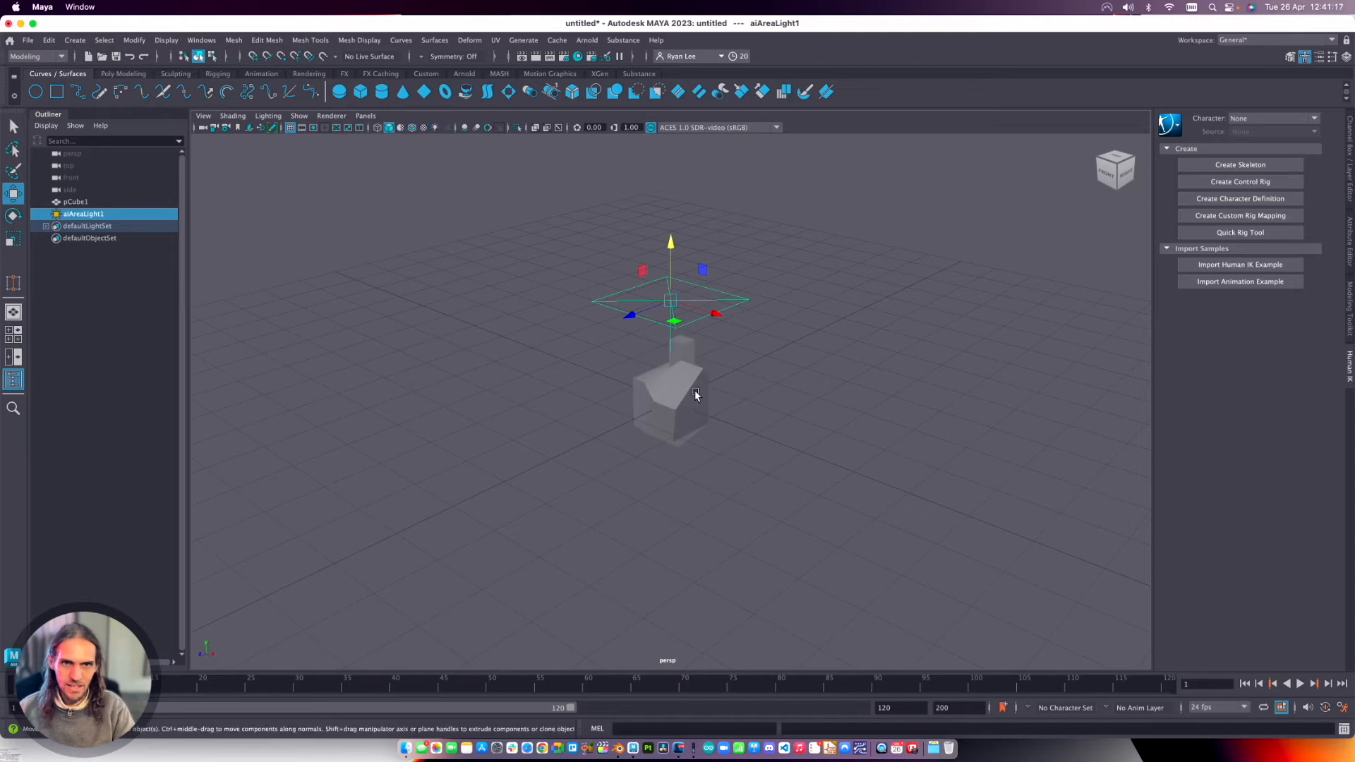
scroll(699, 388, up, 5)
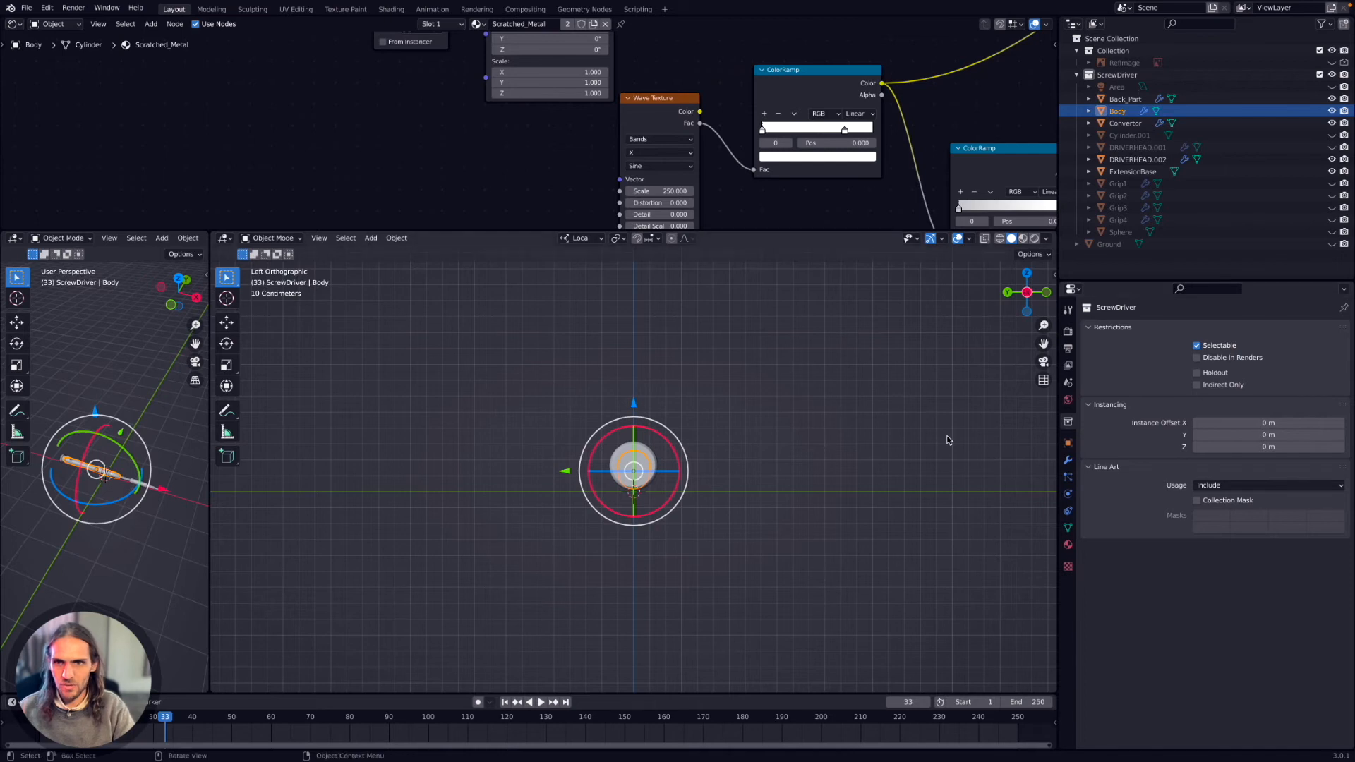
Switch to Blender and show the Body object's modifiers and the options for adding one.
click(1067, 460)
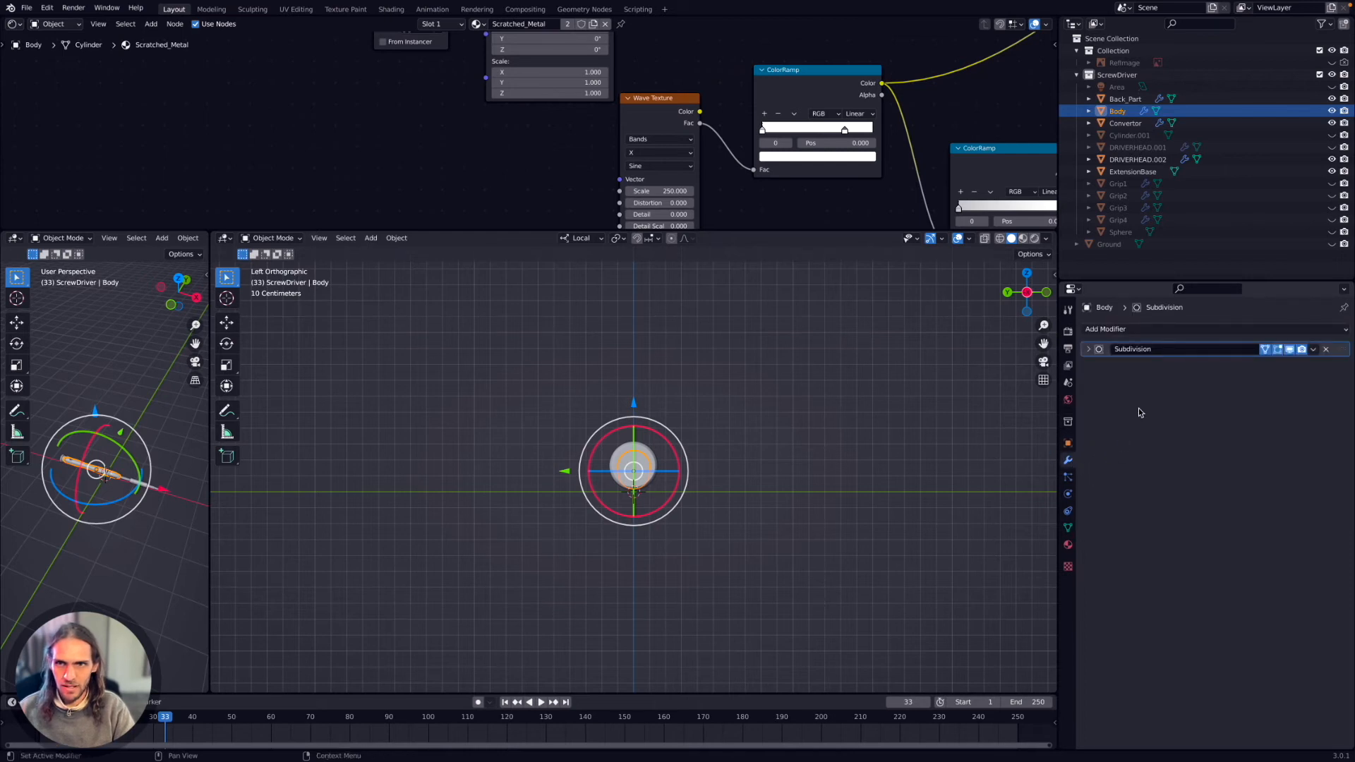
click(1105, 329)
click(1103, 329)
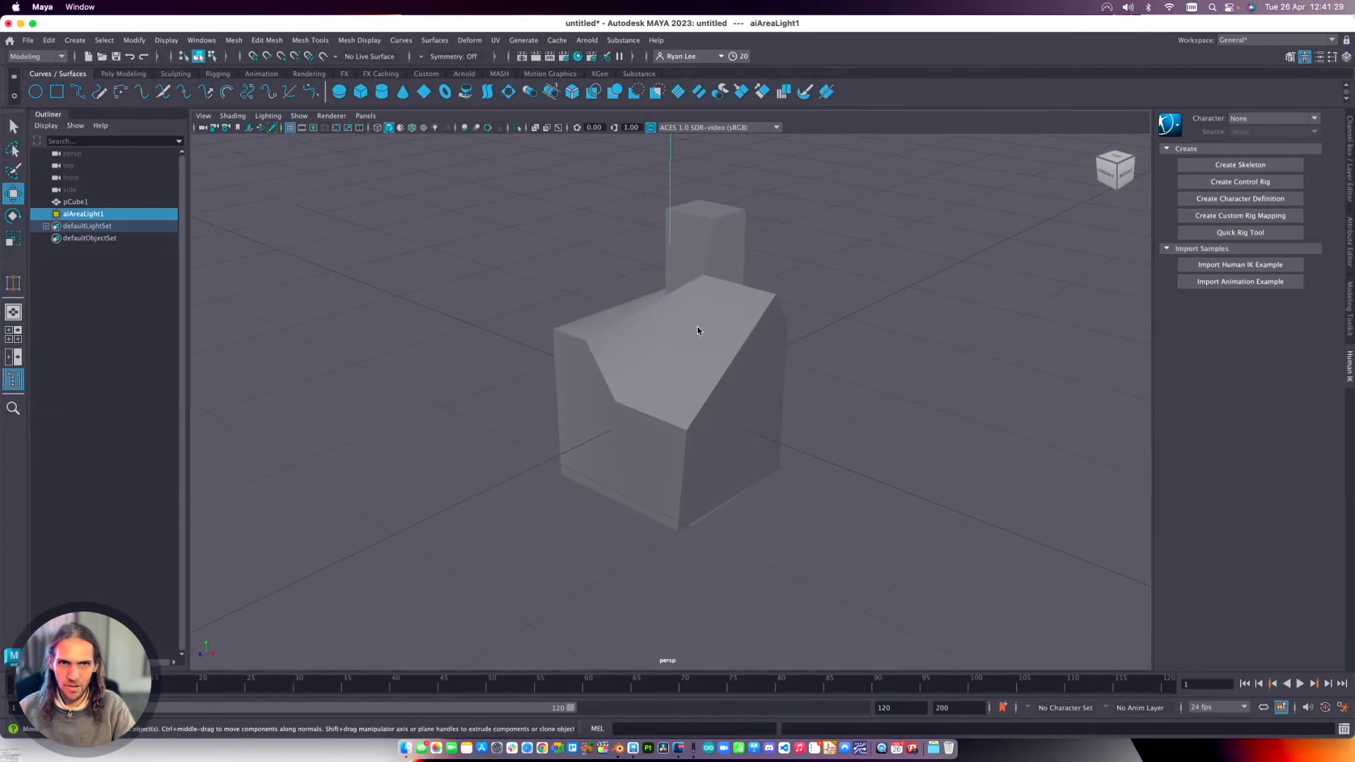
Return to Maya, select the cube and compare its unsmoothed display, cage with smooth preview, and full smooth preview.
click(684, 328)
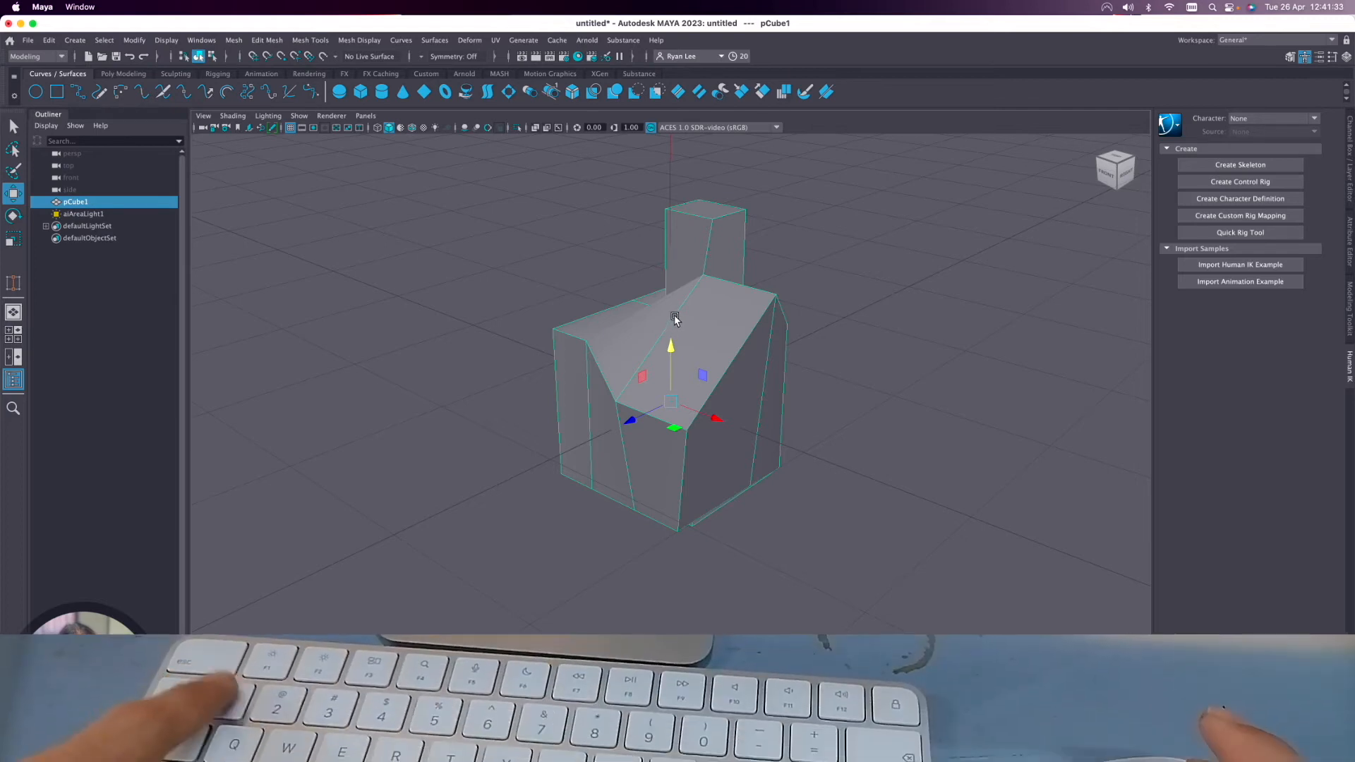
key(3)
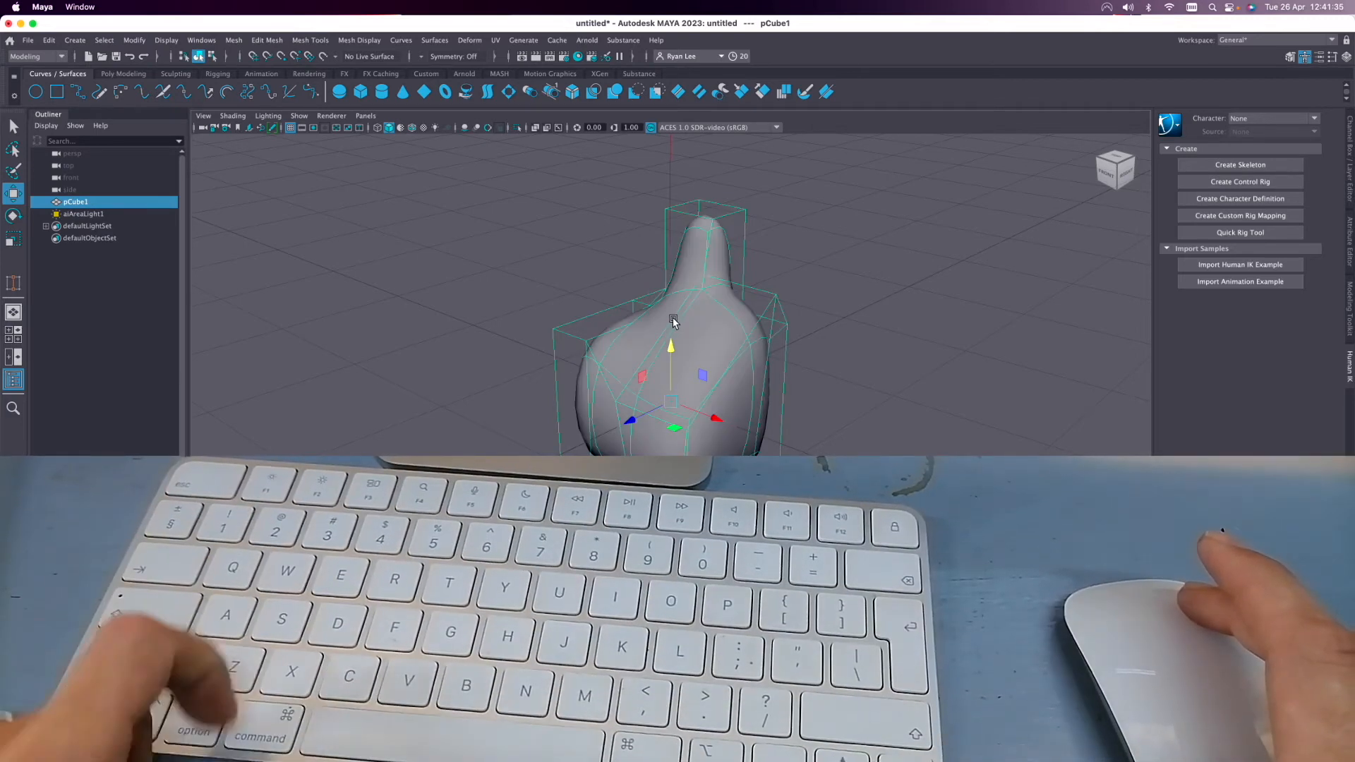
key(1)
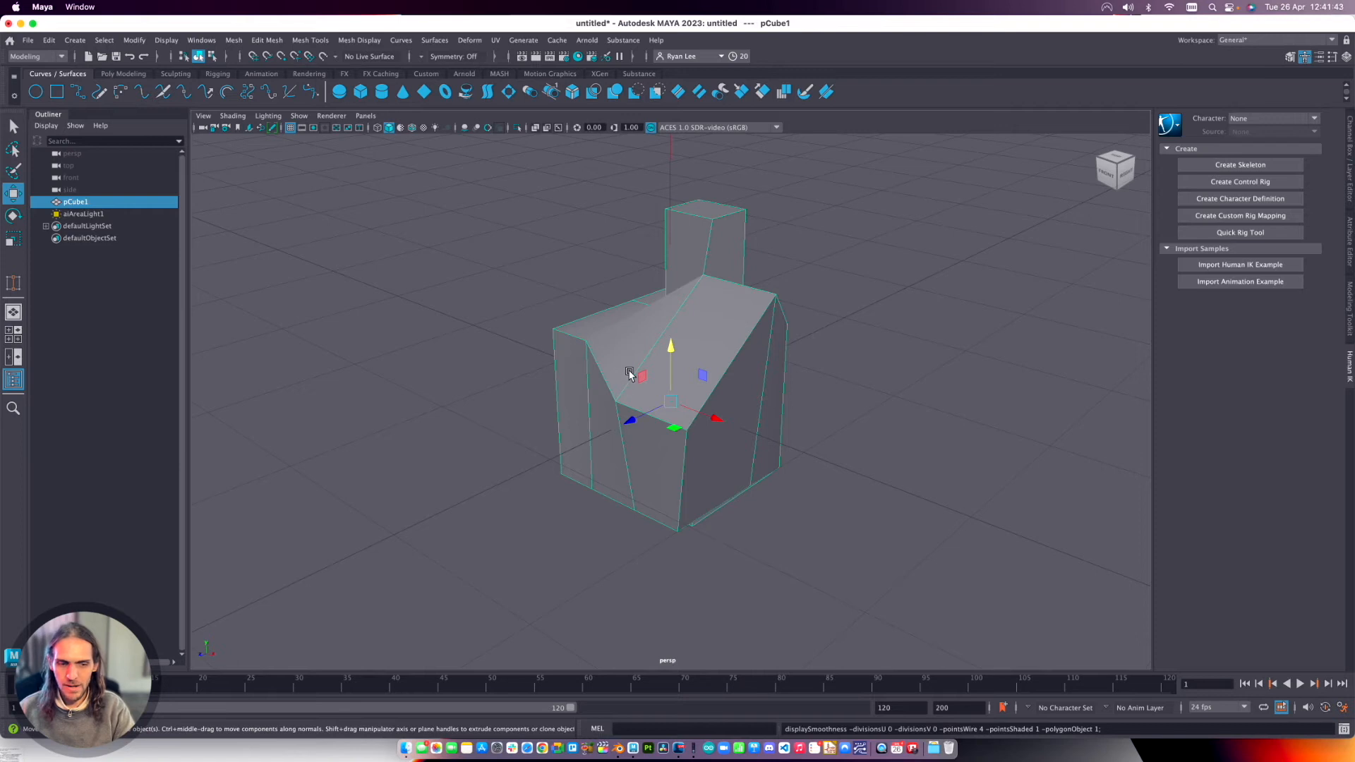
key(2)
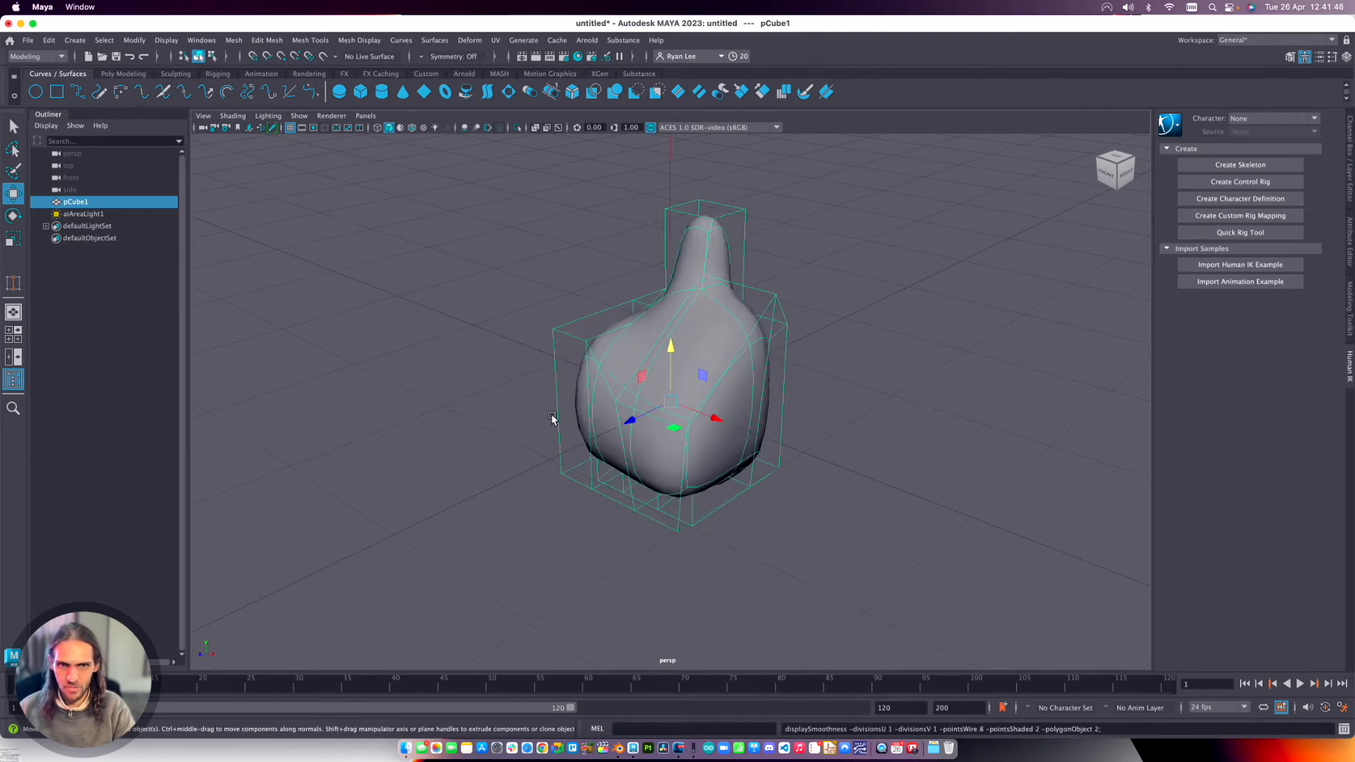
key(3)
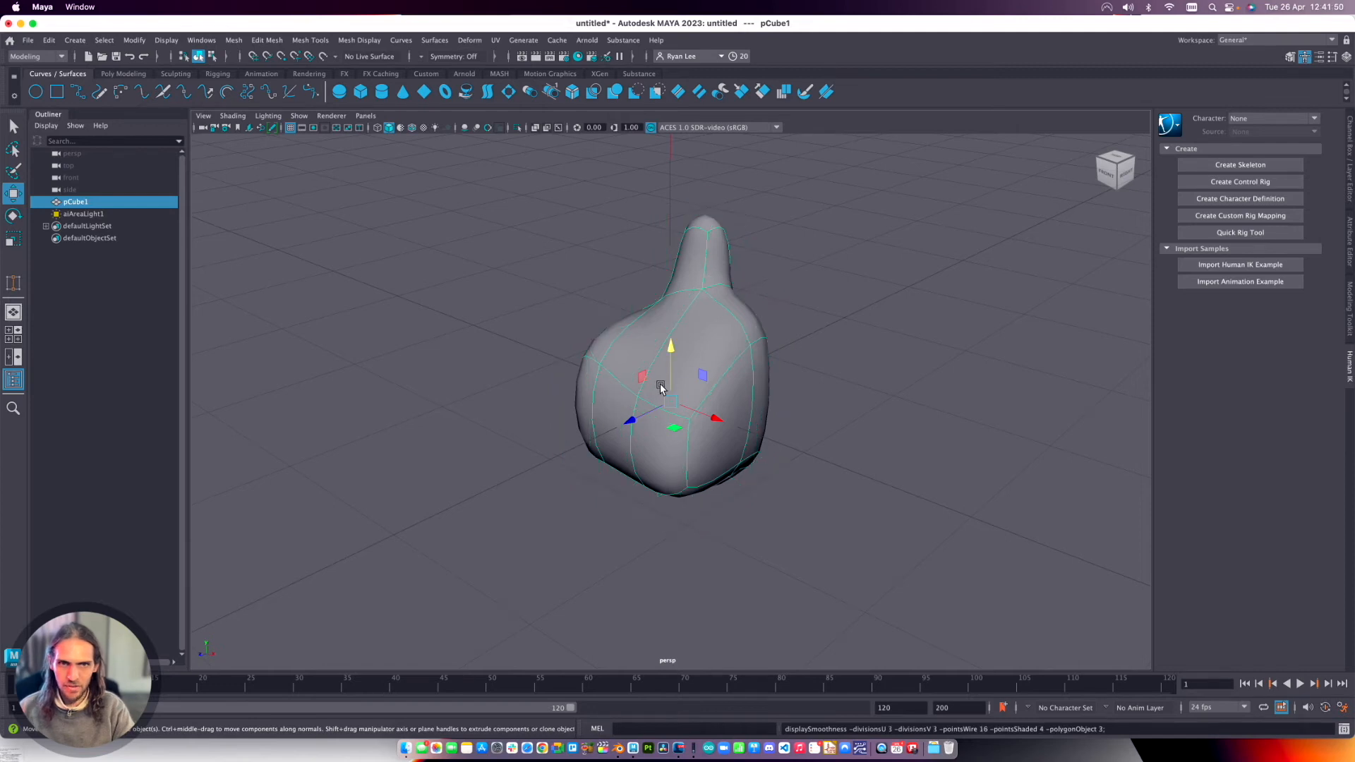
alt+drag(765, 322, 820, 329)
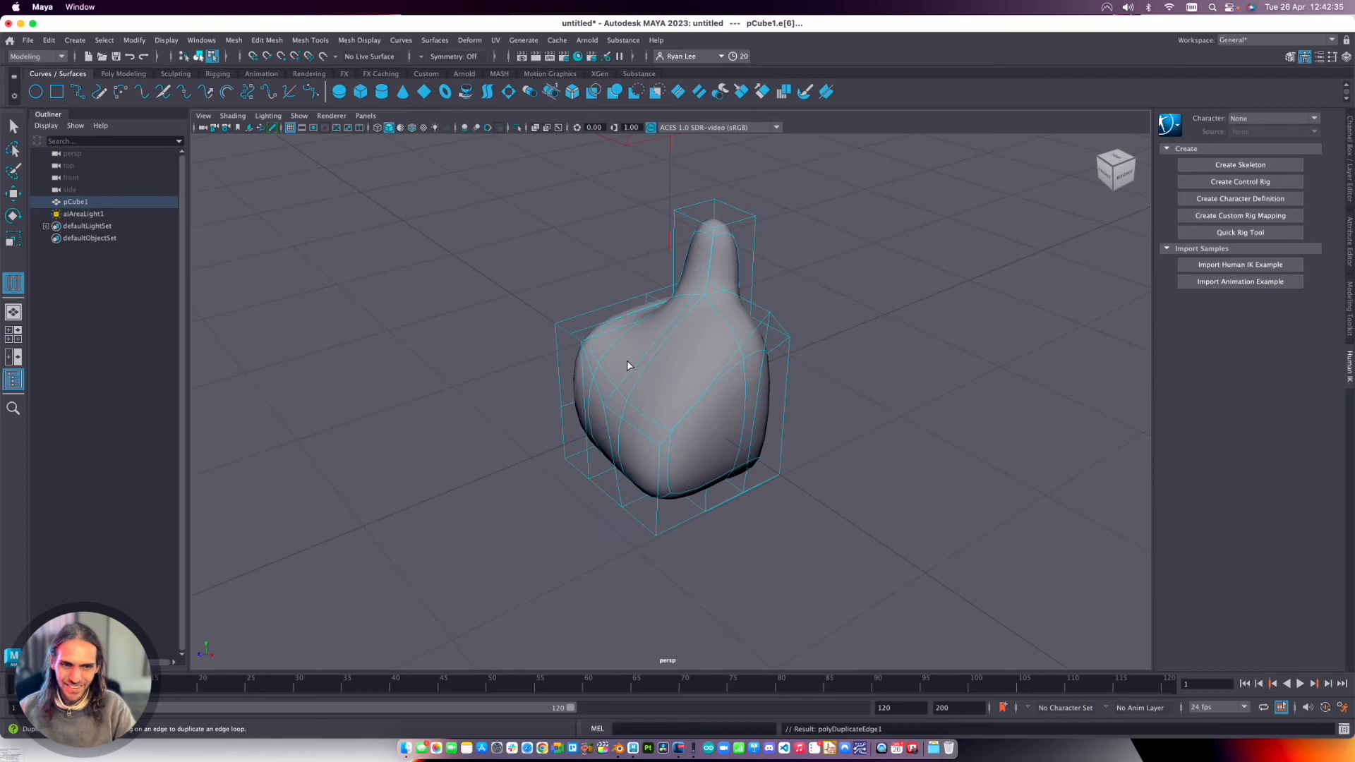
Toggle the edited cube between unsmoothed display and cage with smooth preview to compare its other side, ending unsmoothed.
key(1)
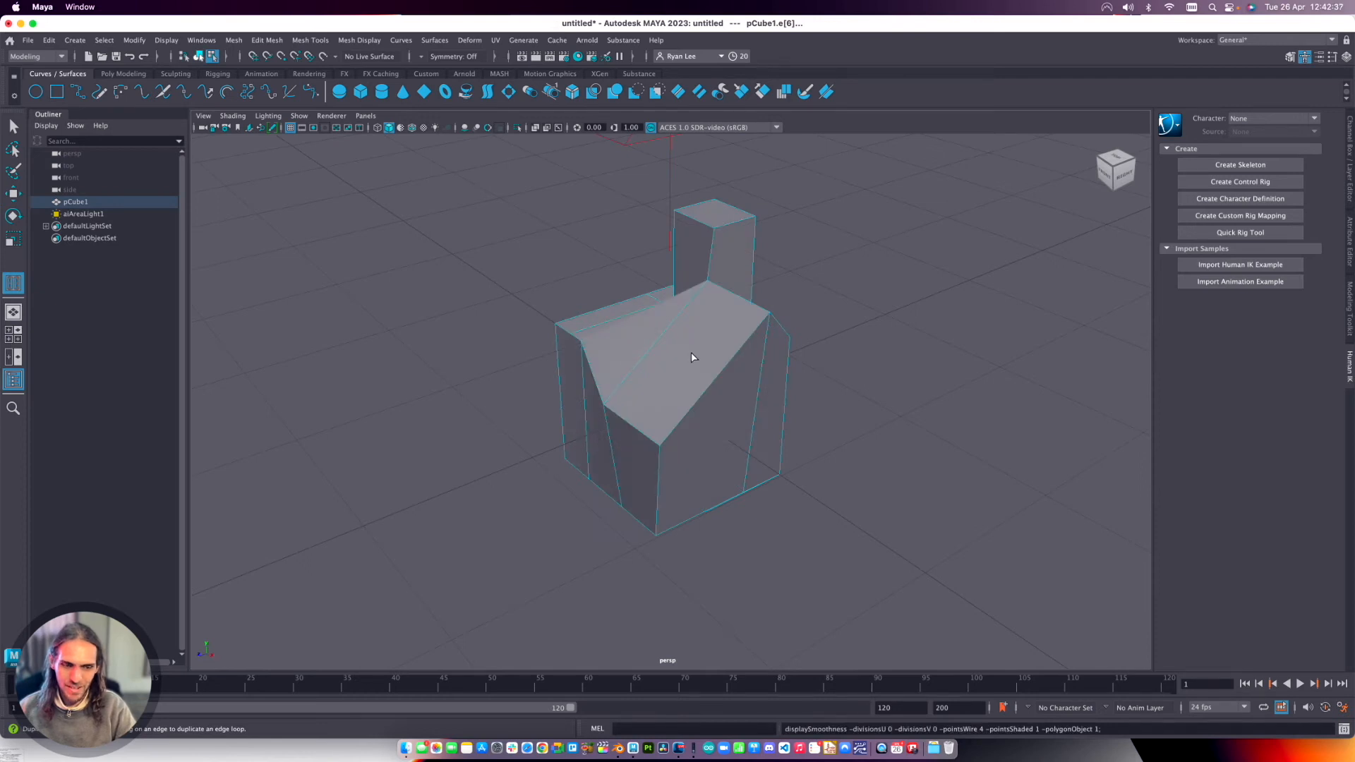
alt+drag(617, 354, 765, 348)
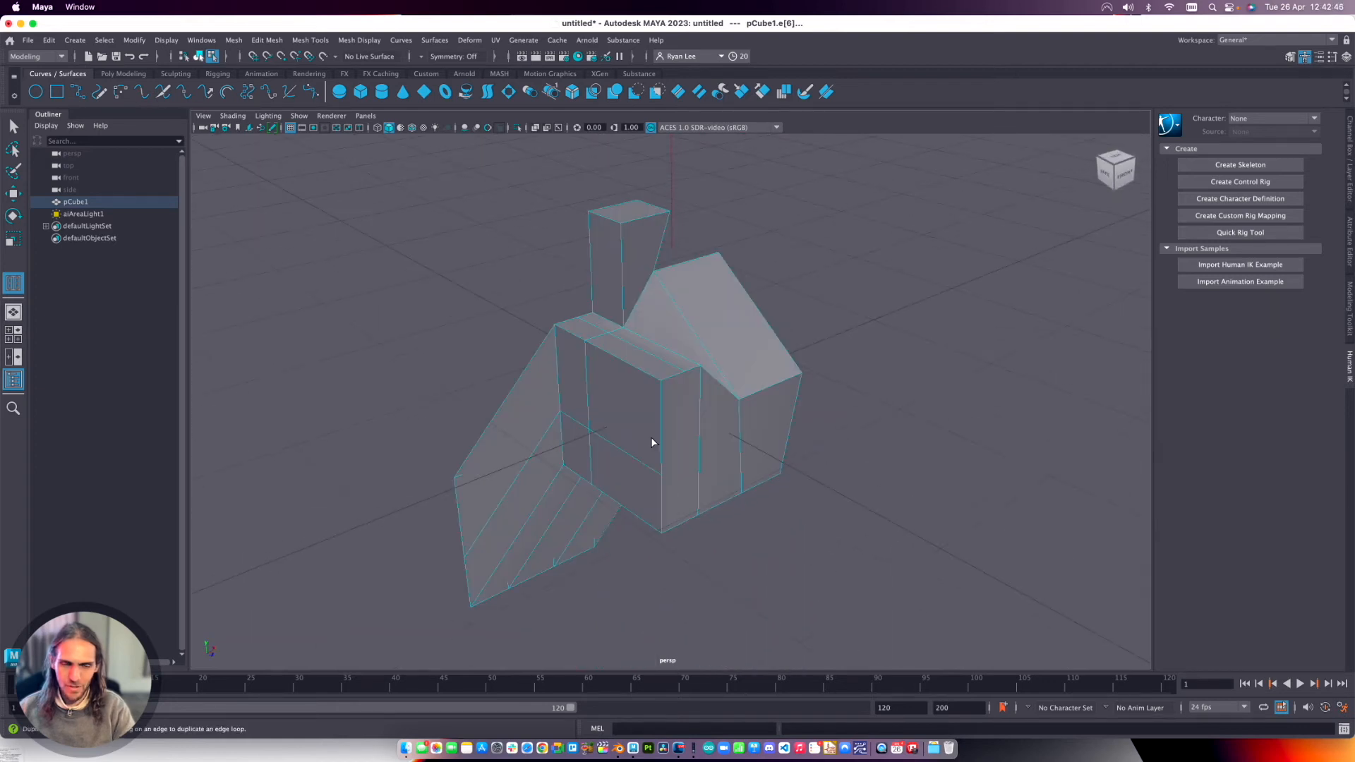
key(2)
key(1)
key(2)
key(1)
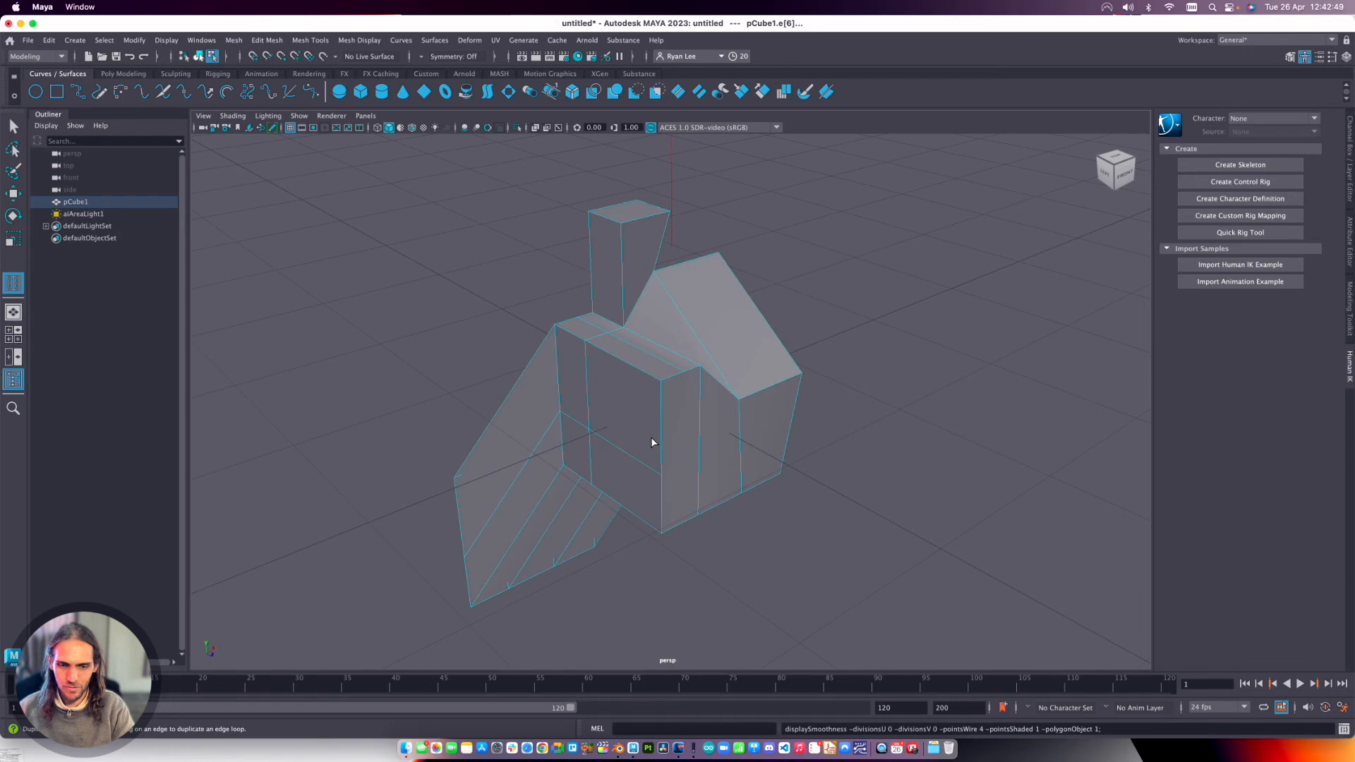
Compare the edited cube in all-lights, wireframe and shaded display, ending in shaded display.
key(7)
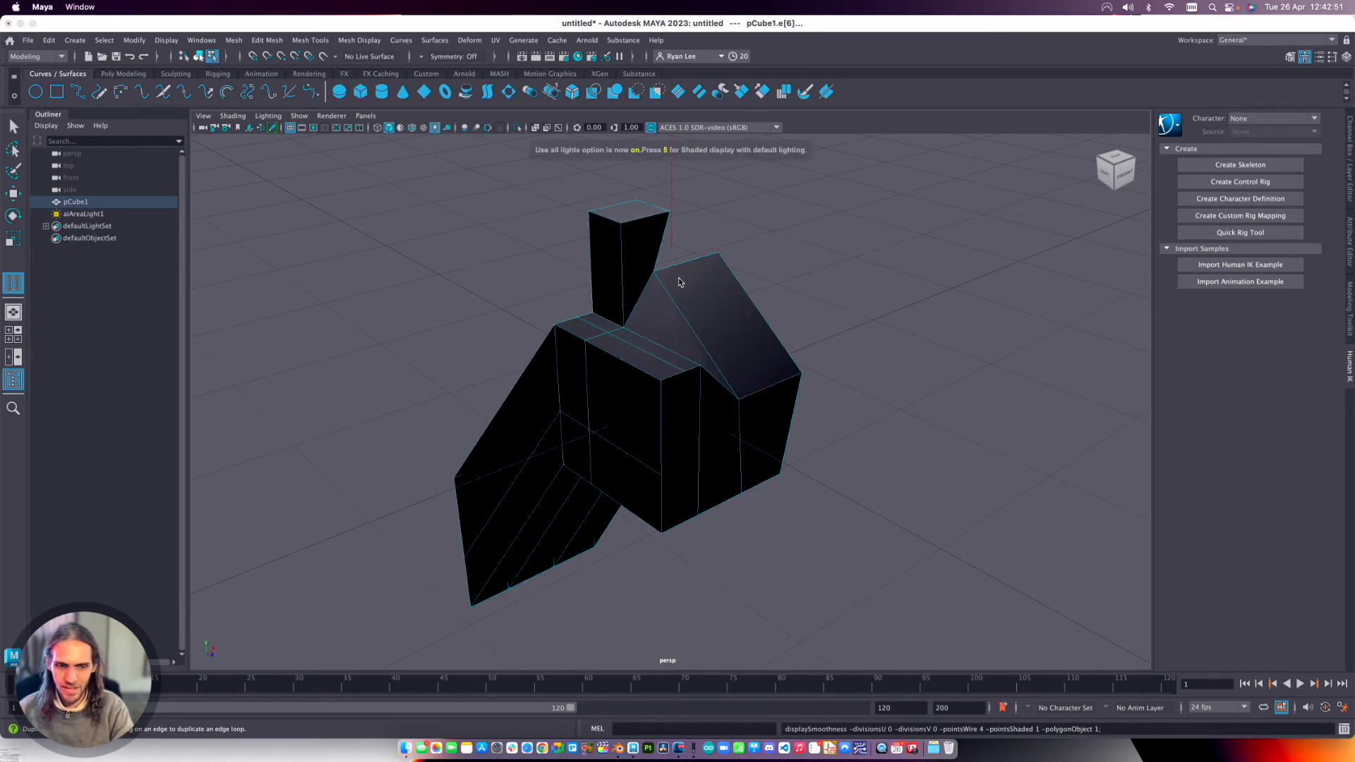
key(4)
key(5)
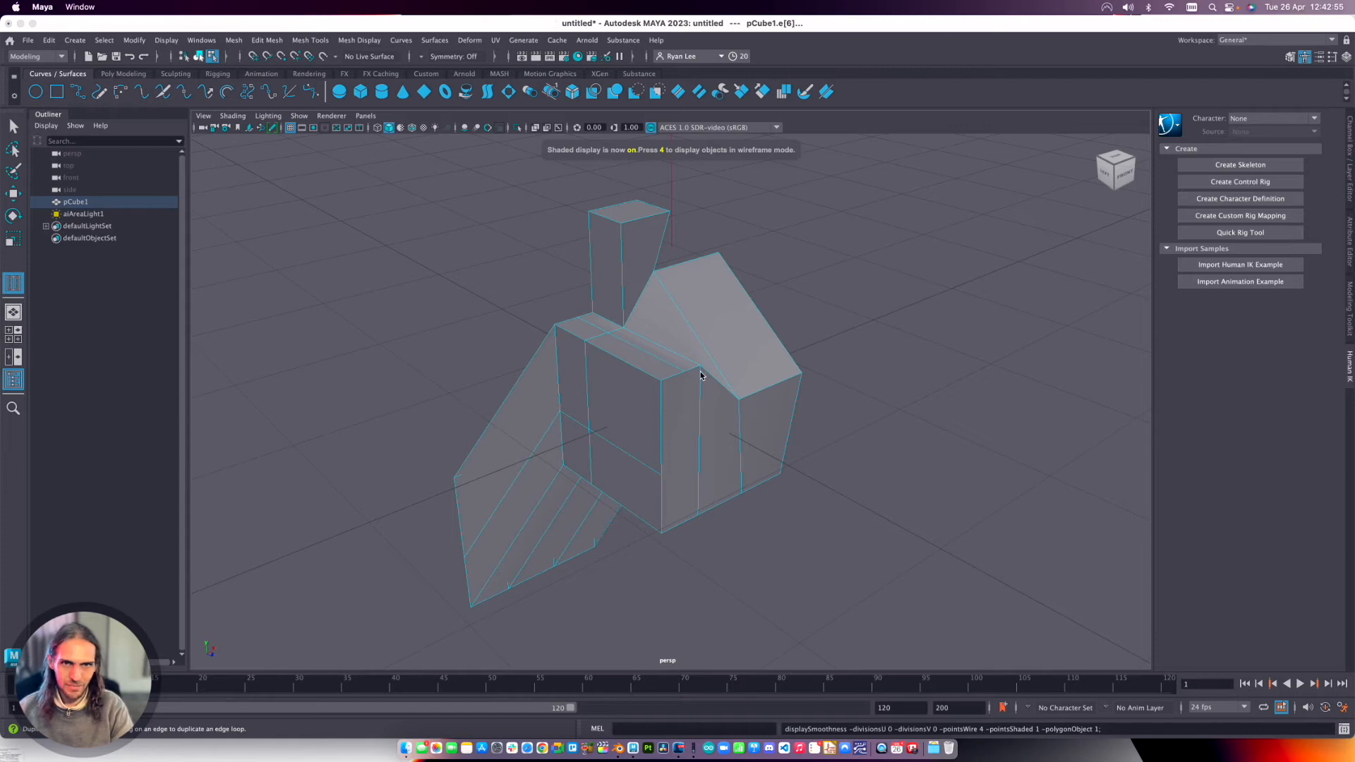
alt+right_drag(711, 396, 632, 139)
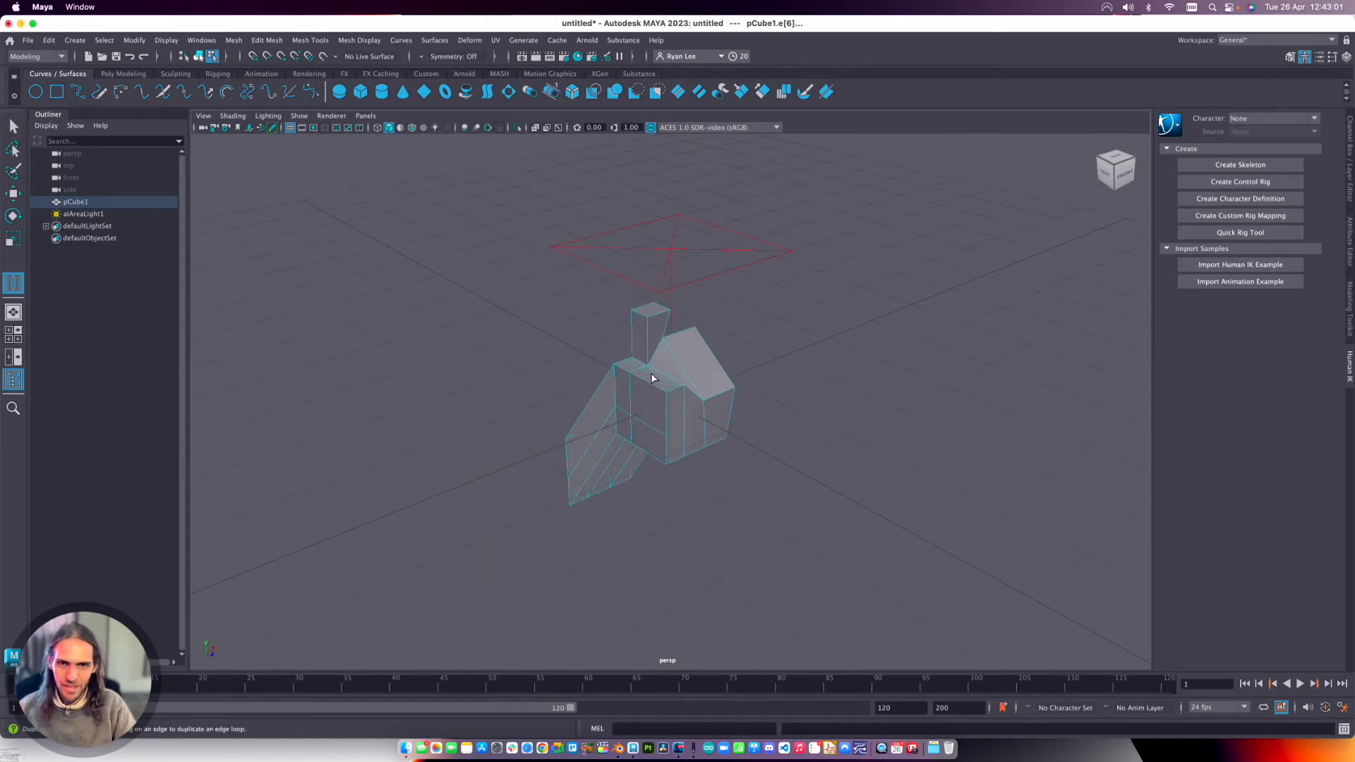